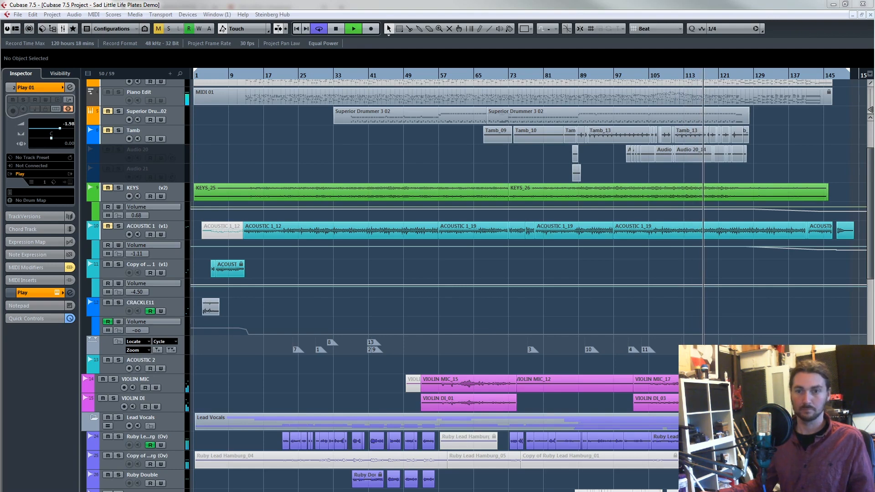
# Place the playhead at about bar 35 and solo the lead vocal track together with its double
pyautogui.click(439, 4)
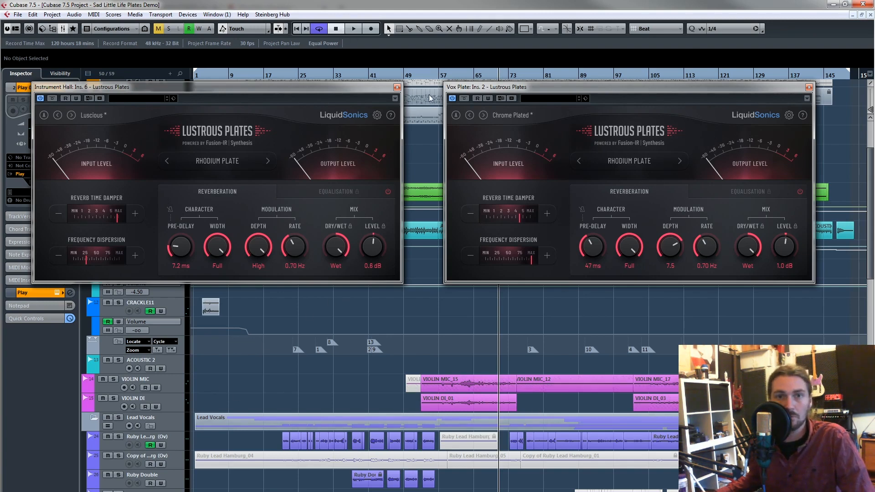
pyautogui.moveTo(388, 73); pyautogui.dragTo(343, 89)
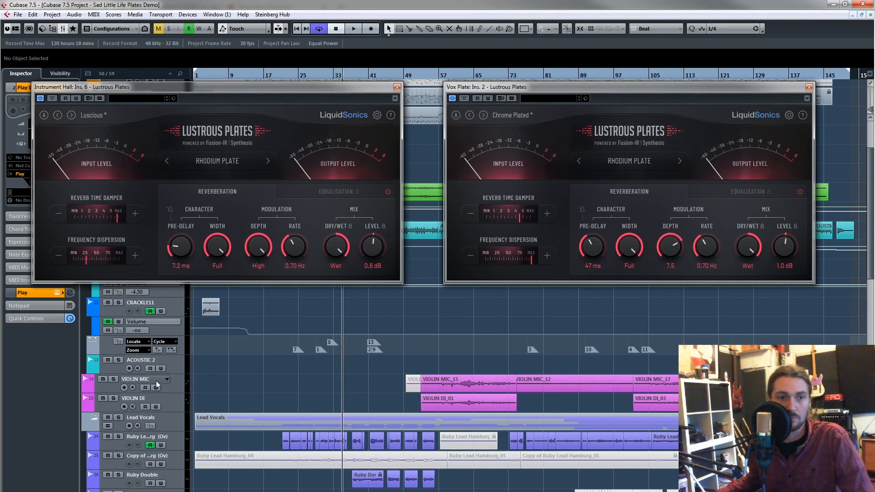
pyautogui.click(118, 436)
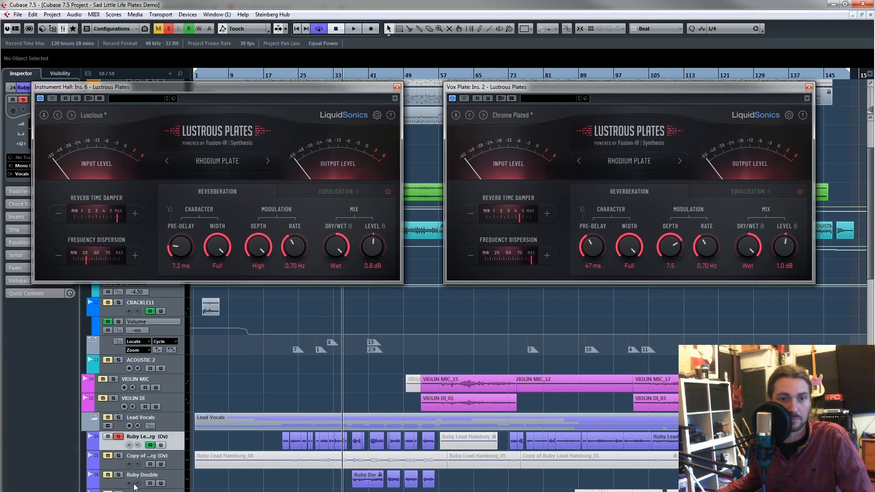
pyautogui.click(118, 475)
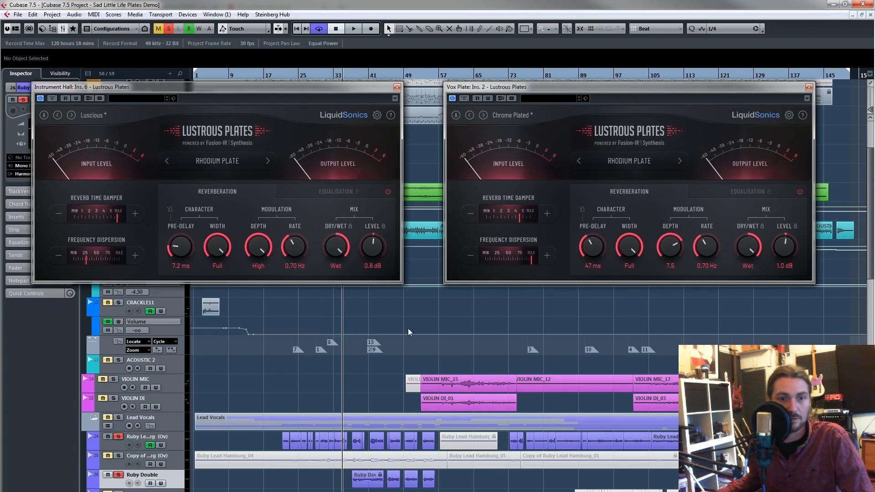
pyautogui.scroll(-4, 414, 433)
pyautogui.scroll(4, 383, 405)
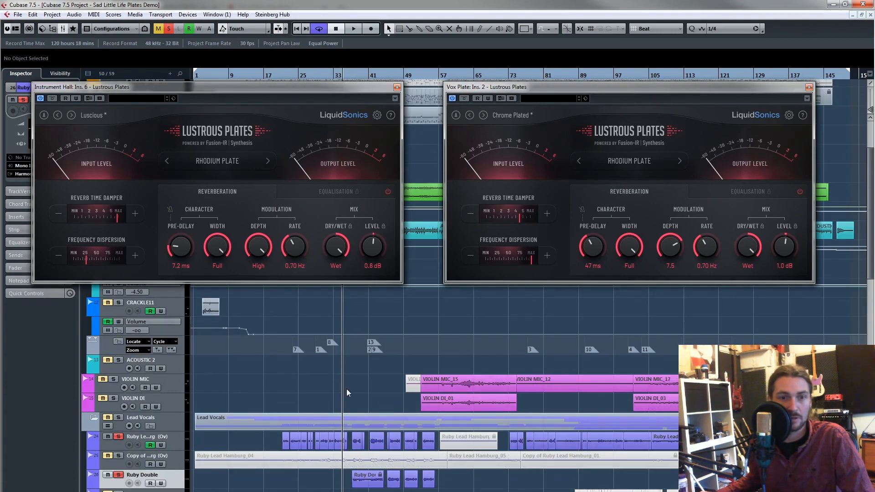
# Close the Instrument Hall reverb window and unsolo the vocal double track
pyautogui.click(397, 86)
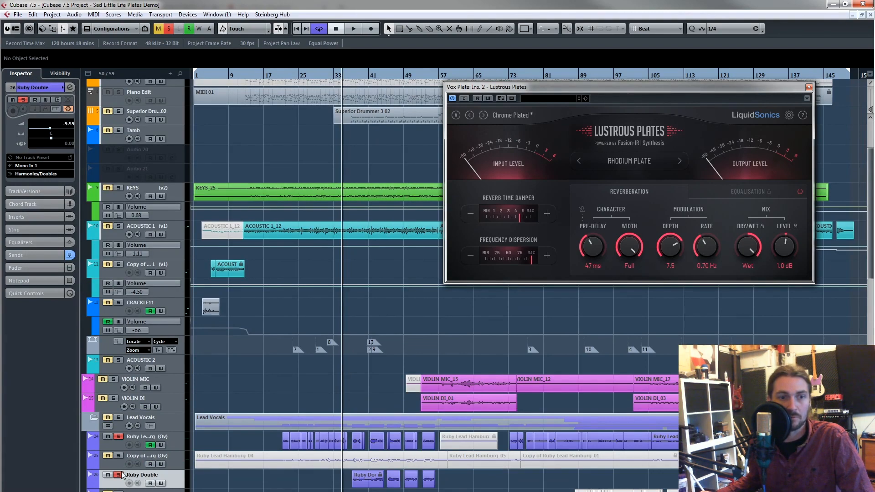
pyautogui.click(119, 475)
# Place the playhead at bar 21 and bring the Vox Plate reverb window to the middle of the project window
pyautogui.moveTo(280, 76); pyautogui.dragTo(284, 97)
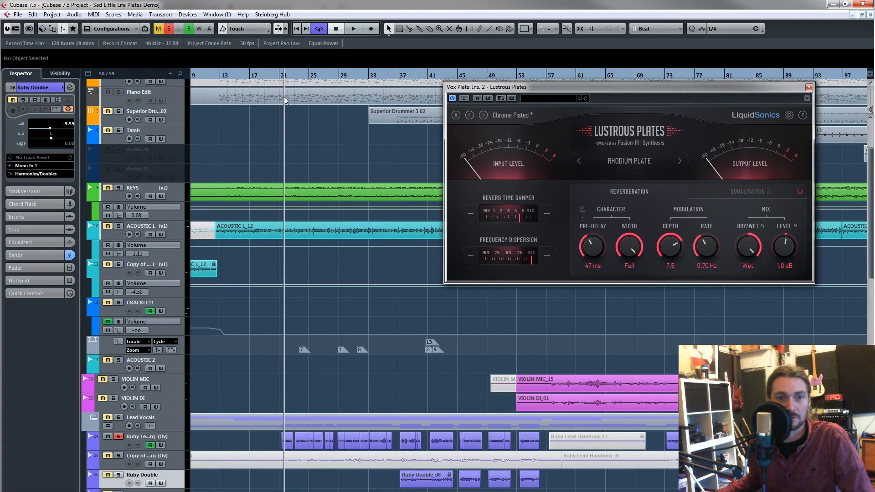
pyautogui.moveTo(513, 89); pyautogui.dragTo(381, 104)
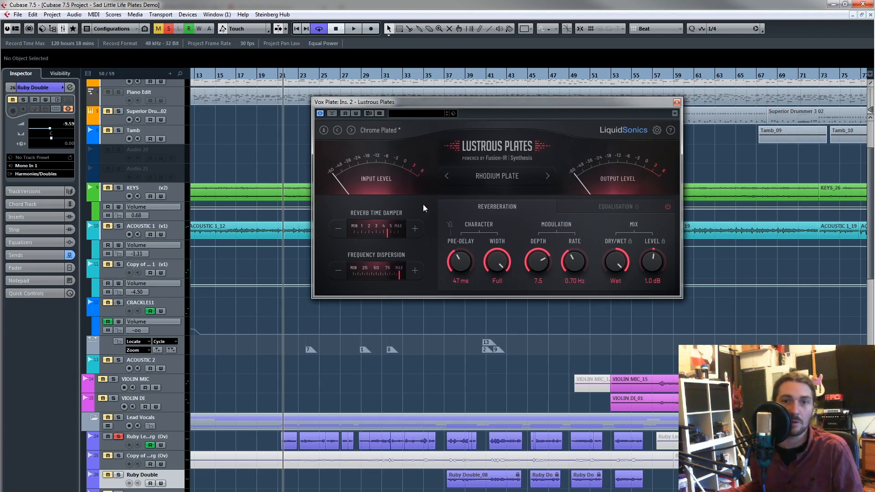
# Show the list of plate types available in the Vox Plate reverb and keep Rhodium Plate
pyautogui.click(514, 171)
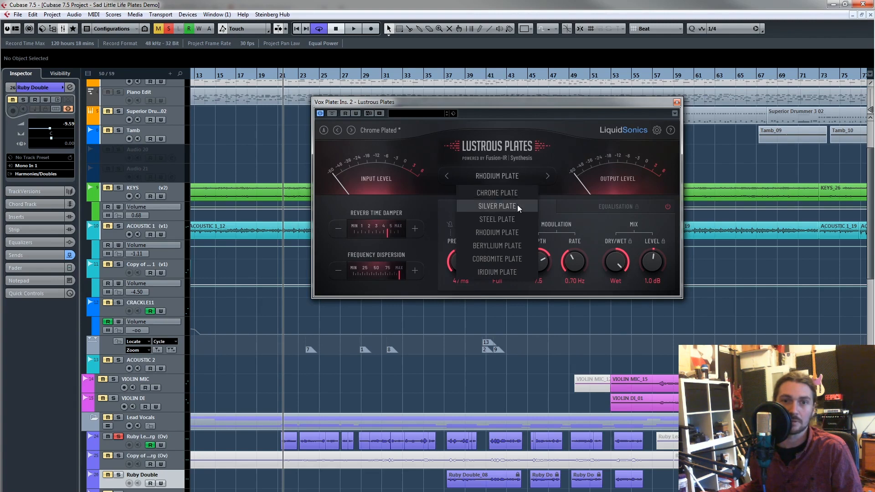
pyautogui.click(605, 166)
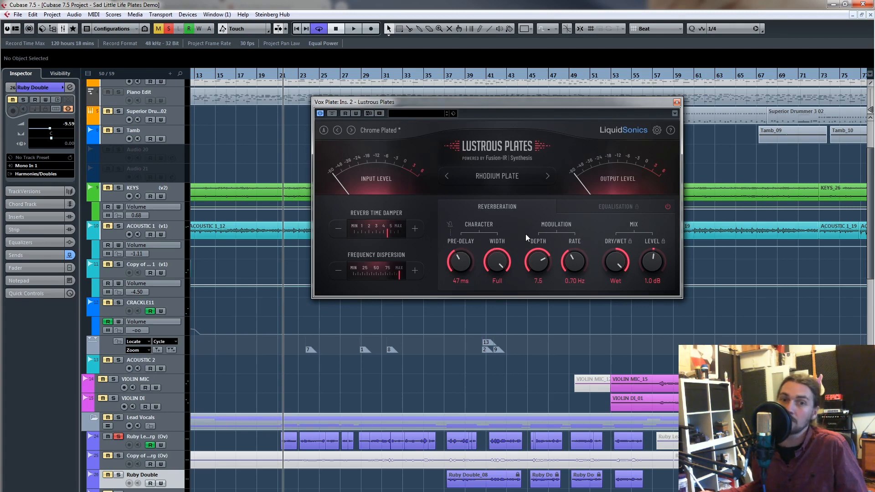
# Sync the Vox Plate reverb's pre-delay to the tempo at 1/16 T
pyautogui.click(455, 225)
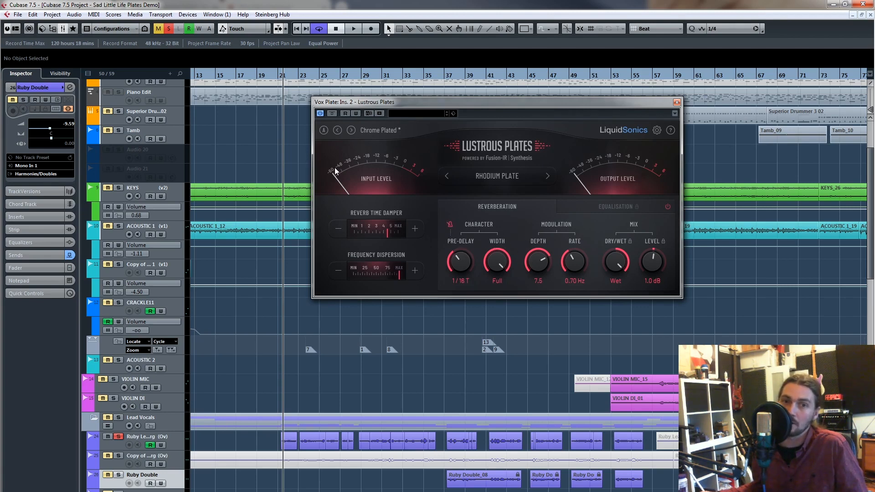
pyautogui.click(451, 225)
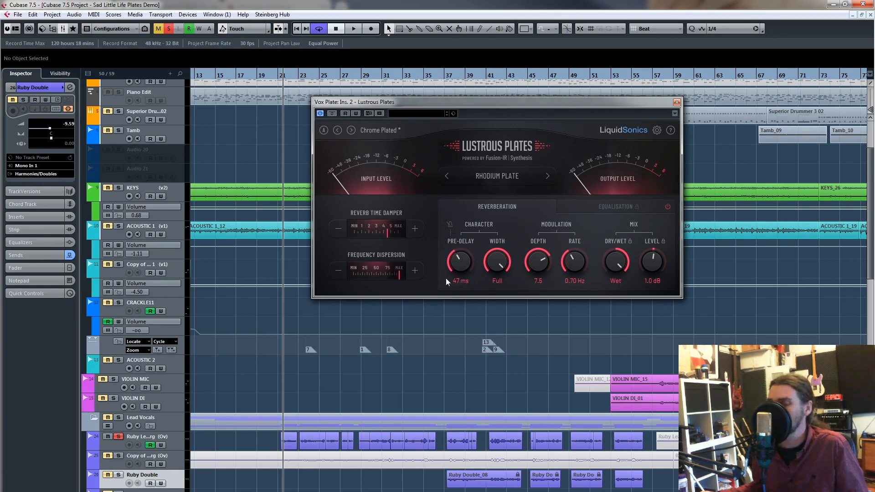
pyautogui.click(453, 225)
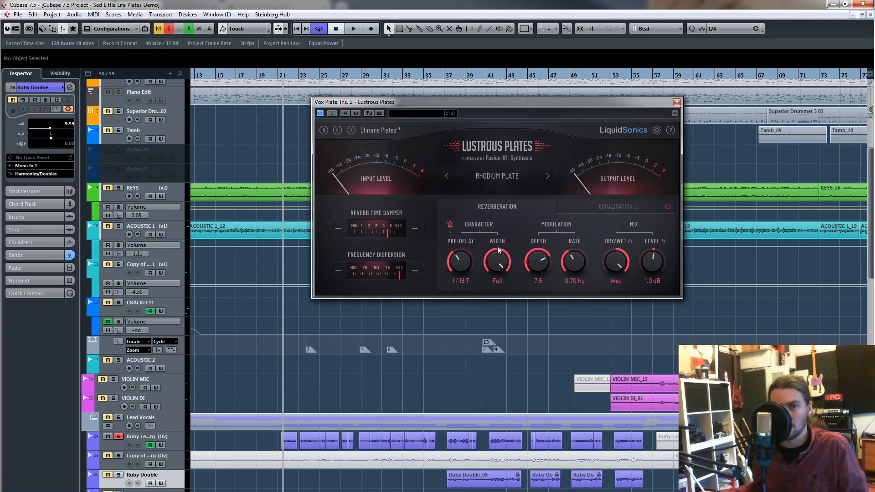
pyautogui.moveTo(498, 250); pyautogui.dragTo(497, 270)
pyautogui.moveTo(432, 475); pyautogui.dragTo(522, 120)
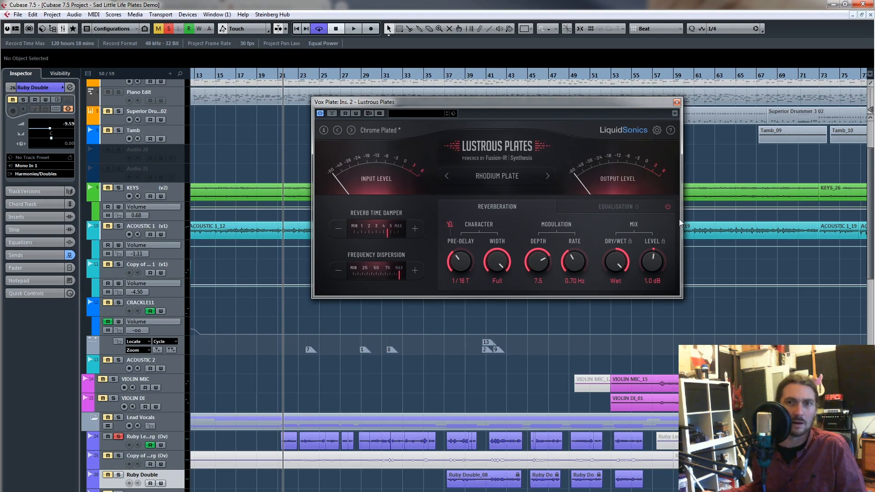
# Show the Vox Plate reverb's equalisation settings and audition the soloed lead vocal through it
pyautogui.click(634, 208)
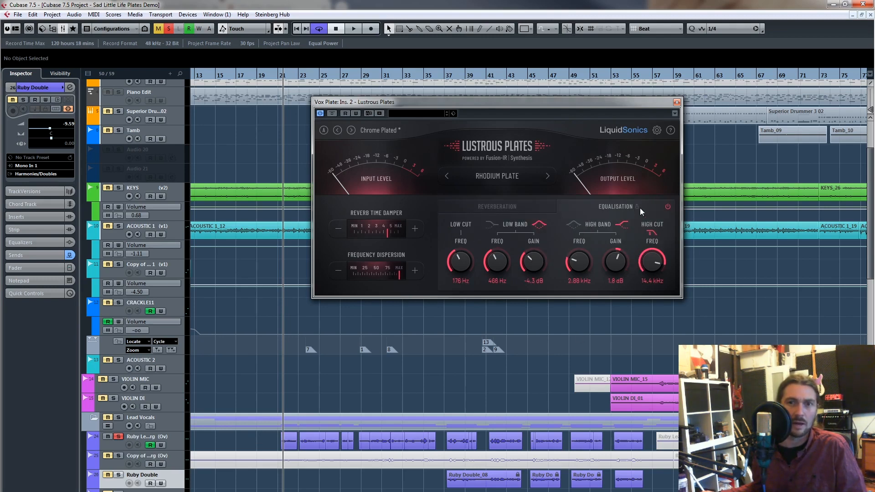
pyautogui.click(529, 207)
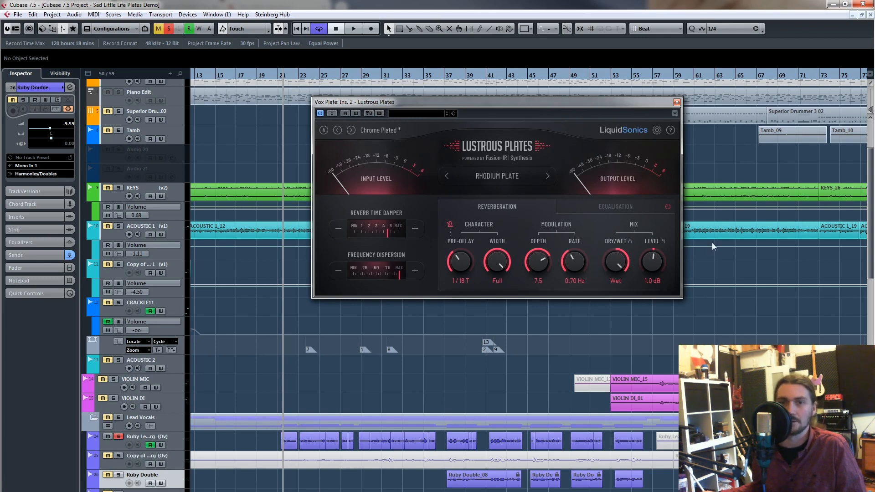
pyautogui.click(599, 208)
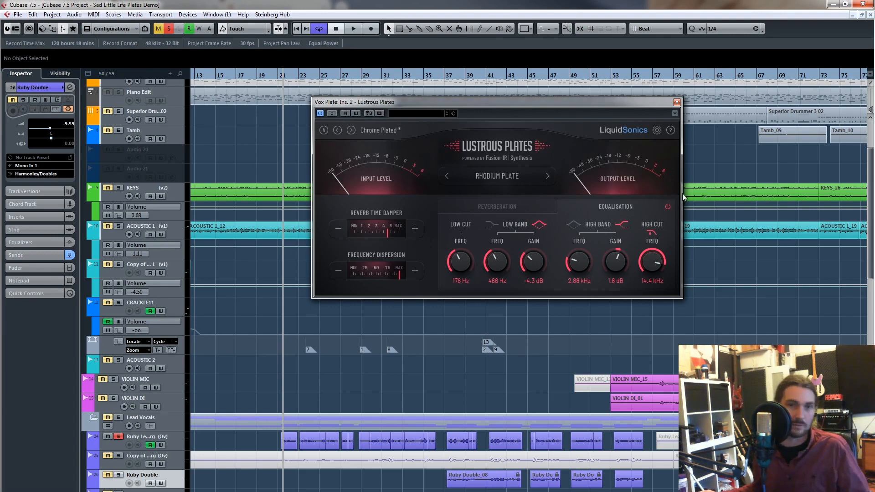
pyautogui.press('space')
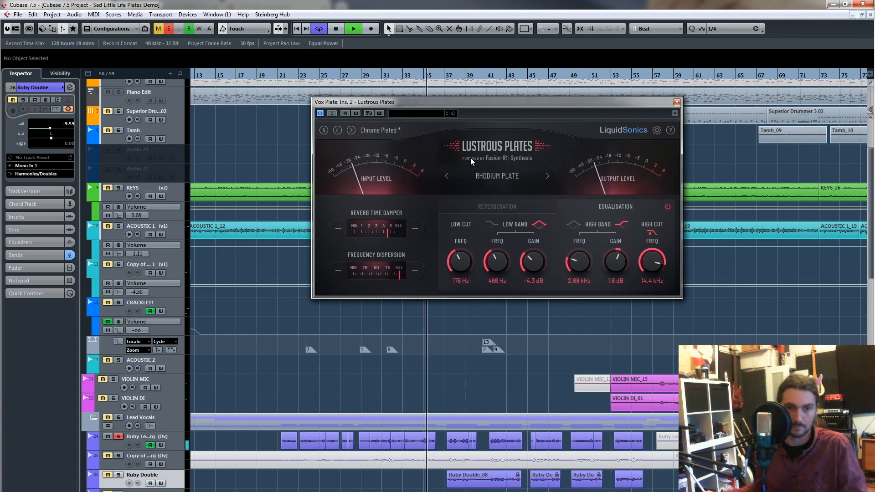
pyautogui.press('space')
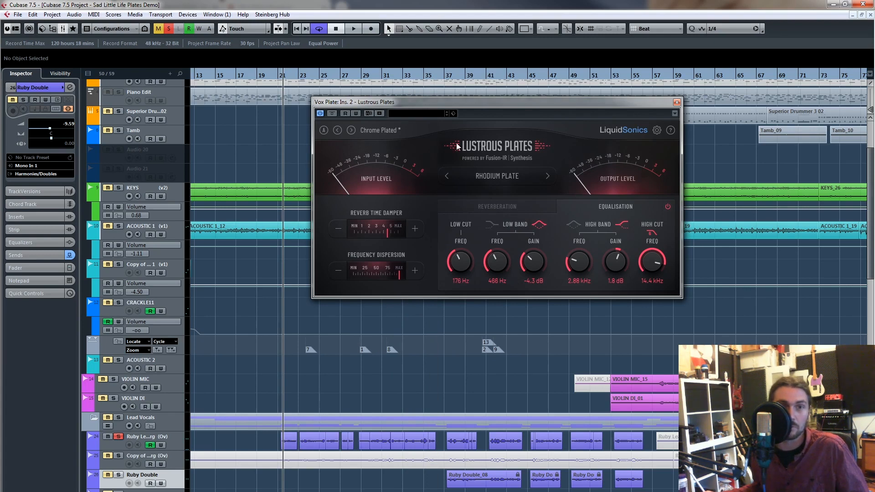
# Save the current Vox Plate reverb settings as a user preset named Large Vocal
pyautogui.click(378, 131)
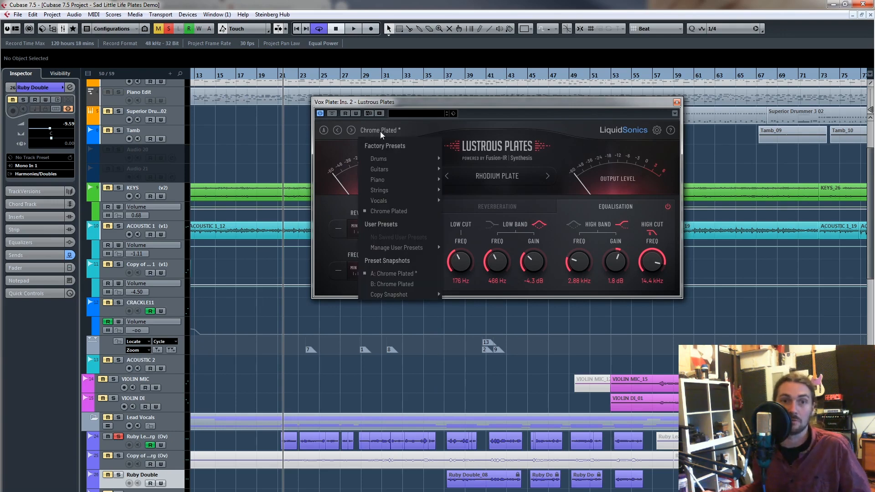
pyautogui.moveTo(415, 250)
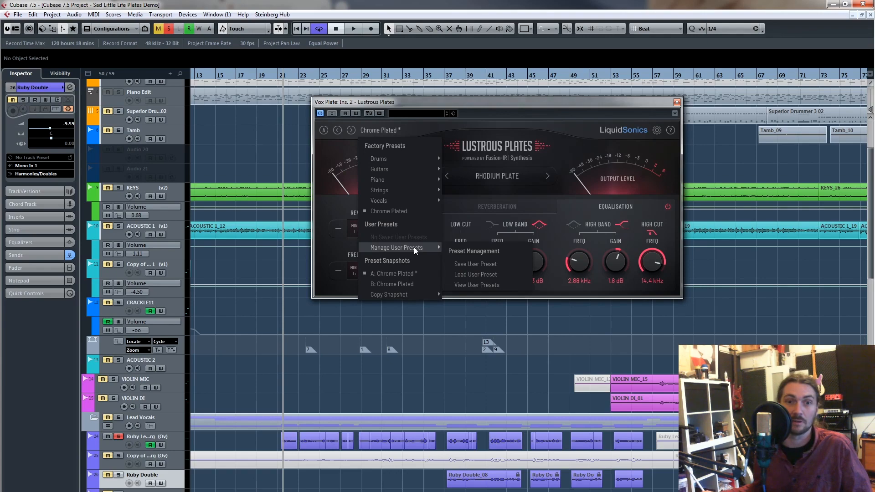
pyautogui.click(471, 264)
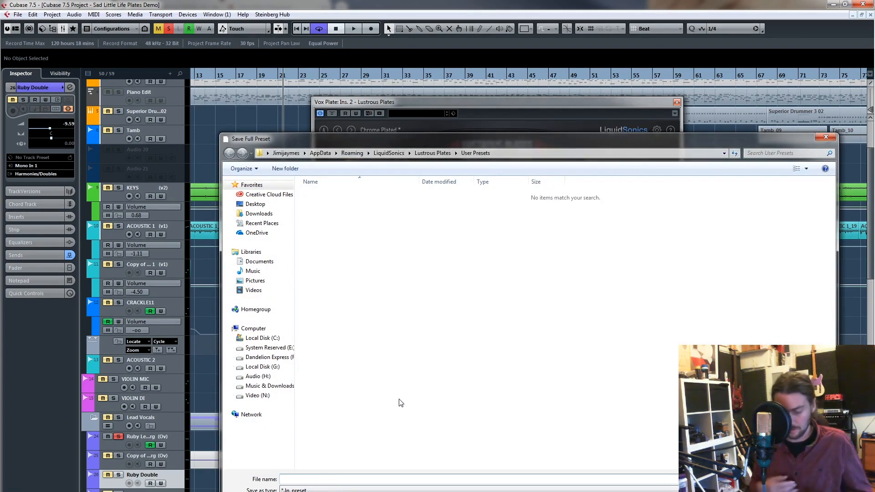
pyautogui.write('L')
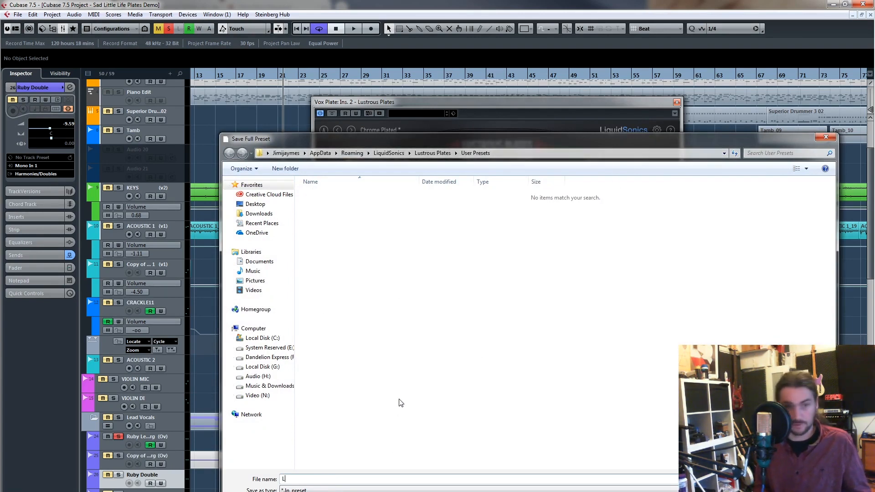
pyautogui.write('Large Vocal')
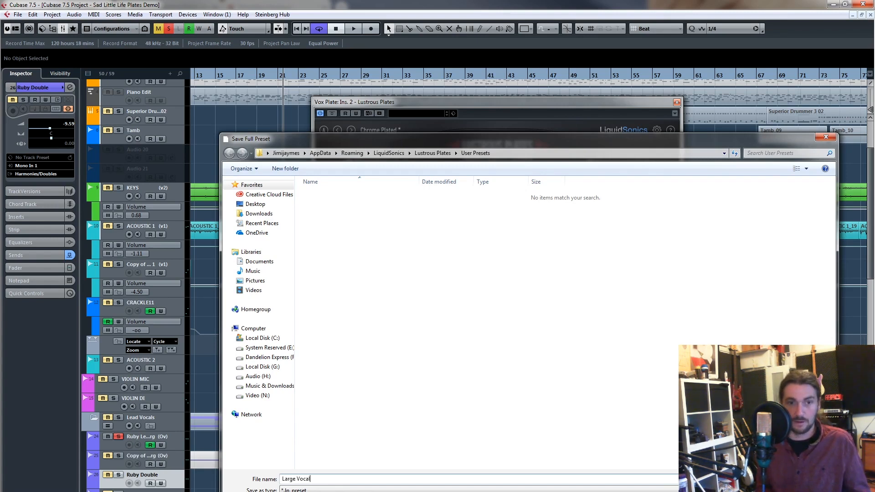
pyautogui.press('Return')
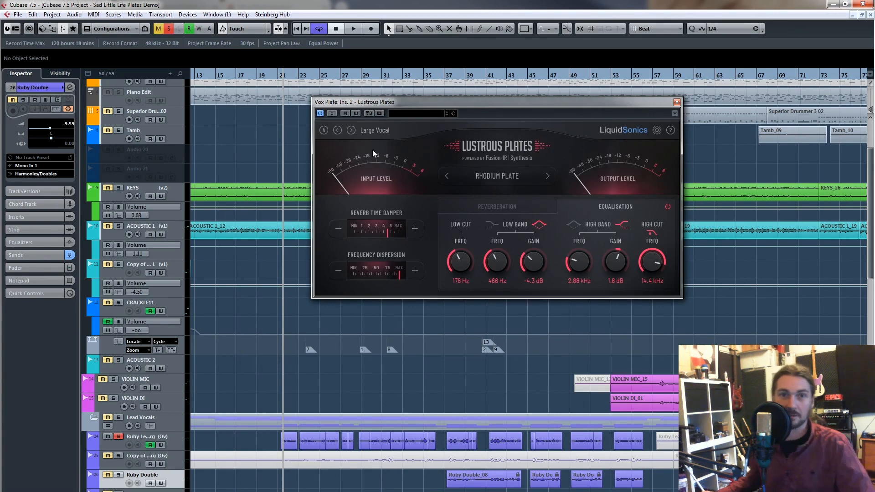
pyautogui.click(368, 132)
pyautogui.click(367, 132)
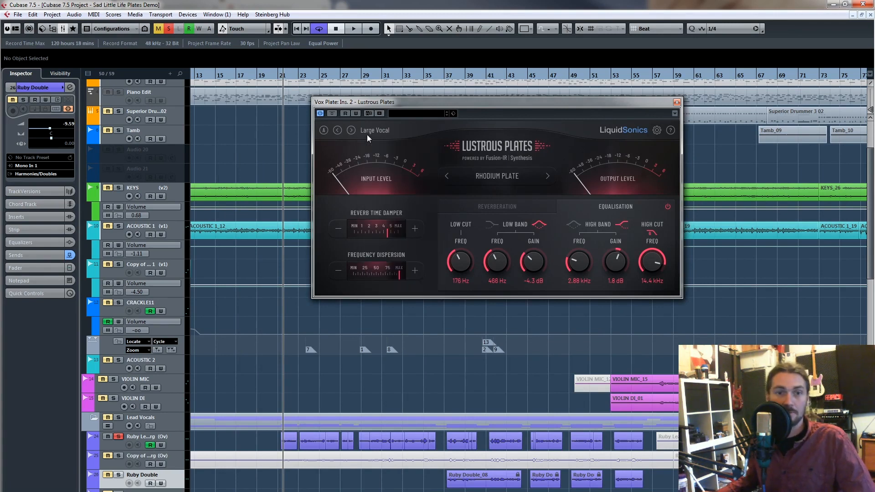
# Set the loop range around the lead vocal clips from bar 21 to bar 37 and place the playhead at bar 21
pyautogui.click(276, 76)
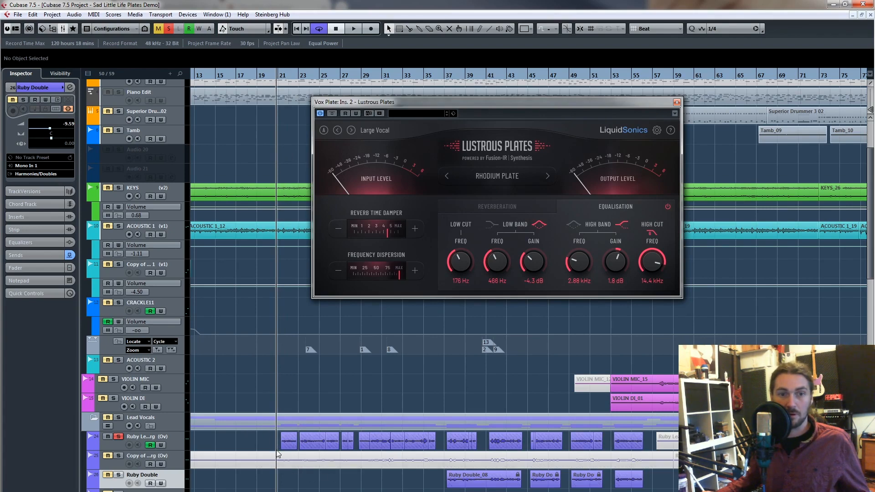
pyautogui.moveTo(276, 443); pyautogui.dragTo(470, 446)
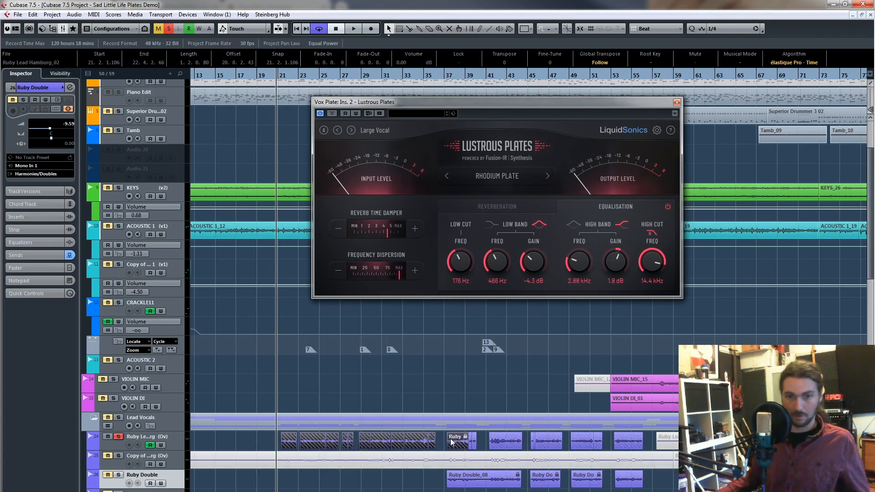
pyautogui.click(433, 448)
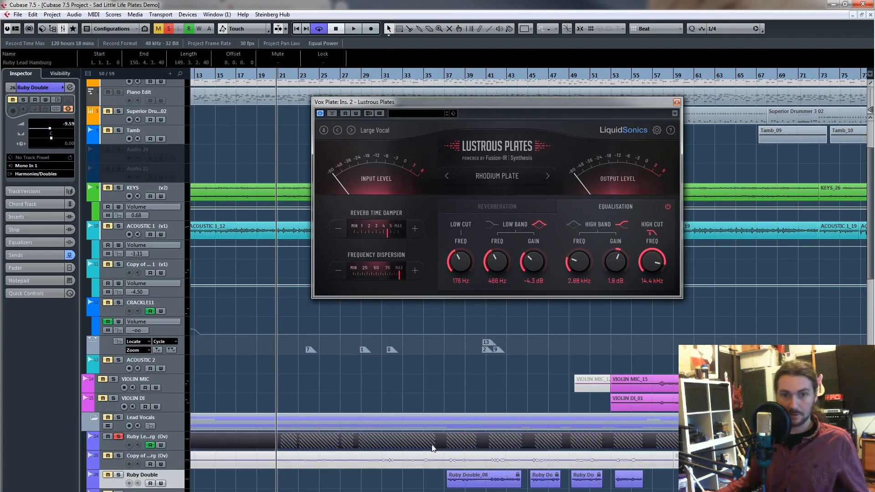
pyautogui.click(378, 465)
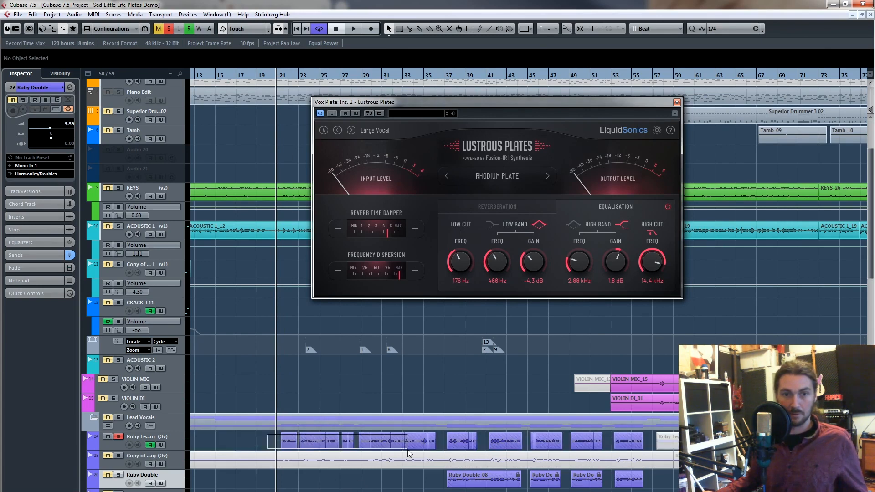
pyautogui.moveTo(443, 449); pyautogui.dragTo(442, 449)
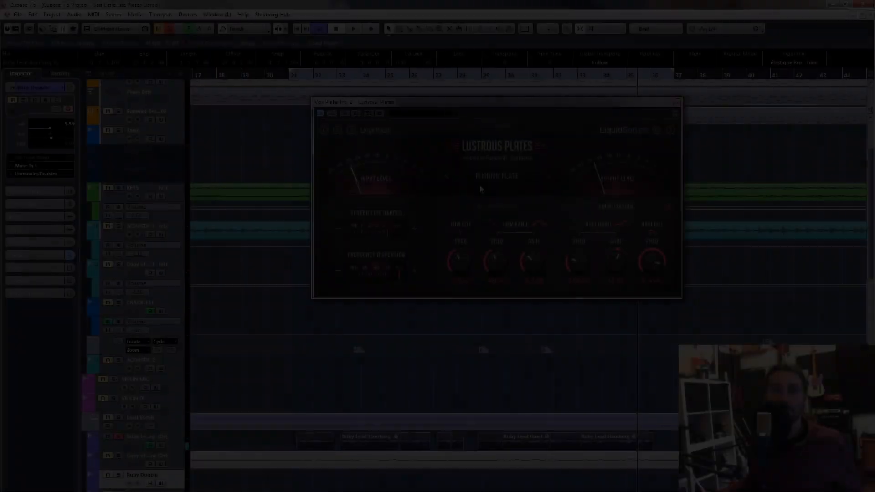
pyautogui.click(290, 77)
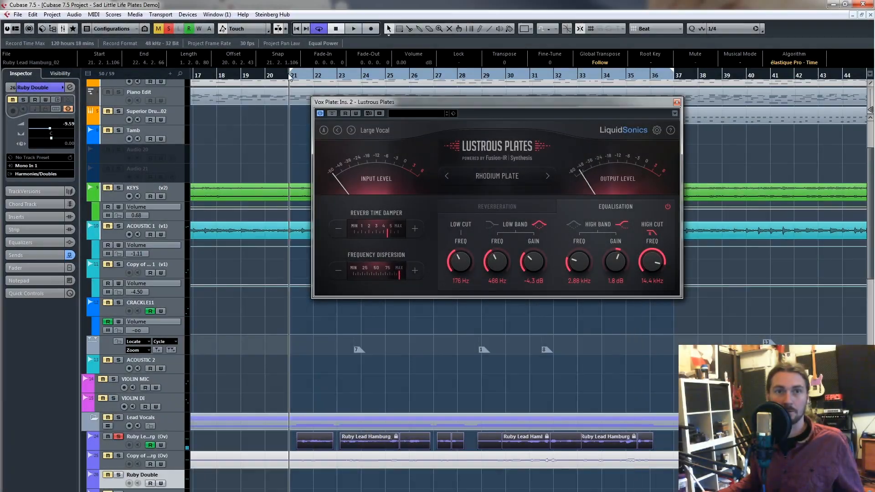
# Load the Henge Vocal preset from the Vocals factory presets and play the looped lead vocal through it
pyautogui.click(373, 131)
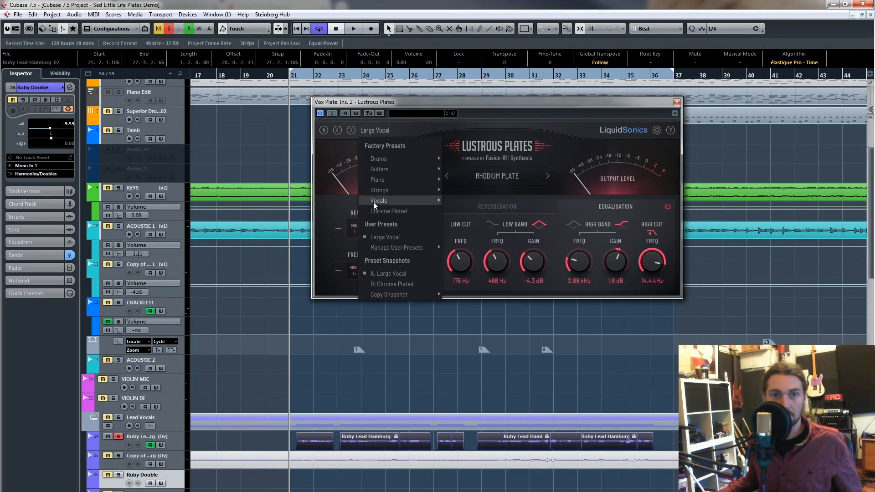
pyautogui.moveTo(386, 201)
pyautogui.click(465, 199)
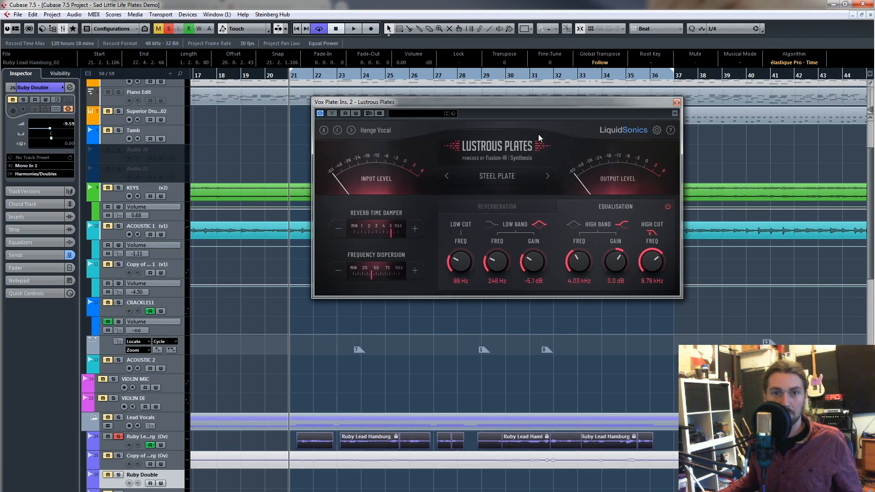
pyautogui.press('space')
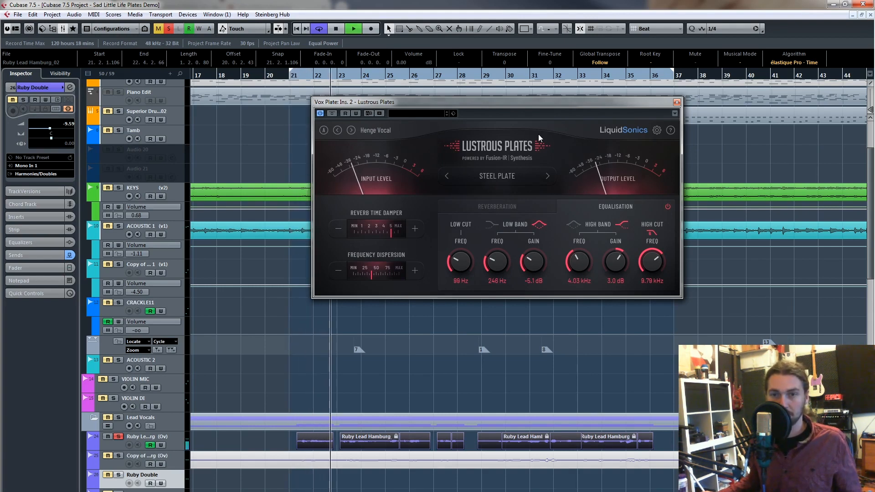
# Show the Henge Vocal preset's reverberation settings and turn off all solos to hear the vocal in the full mix
pyautogui.click(502, 206)
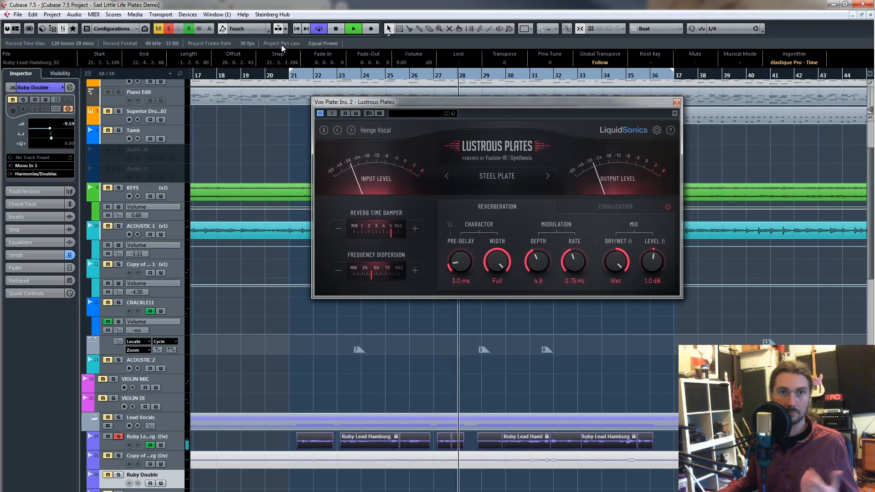
pyautogui.click(167, 30)
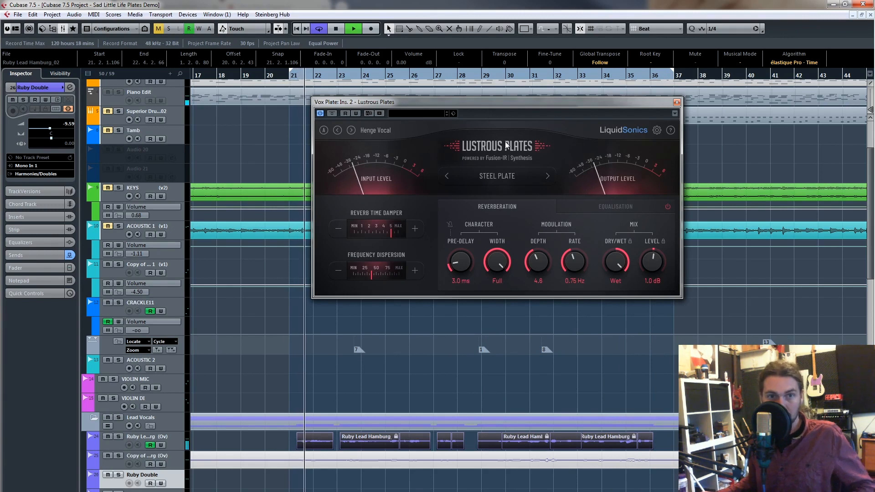
# Audition the Huge Vocal and Large Dark Vocal presets from the Vocals factory presets while the full mix plays
pyautogui.click(368, 128)
pyautogui.moveTo(400, 202)
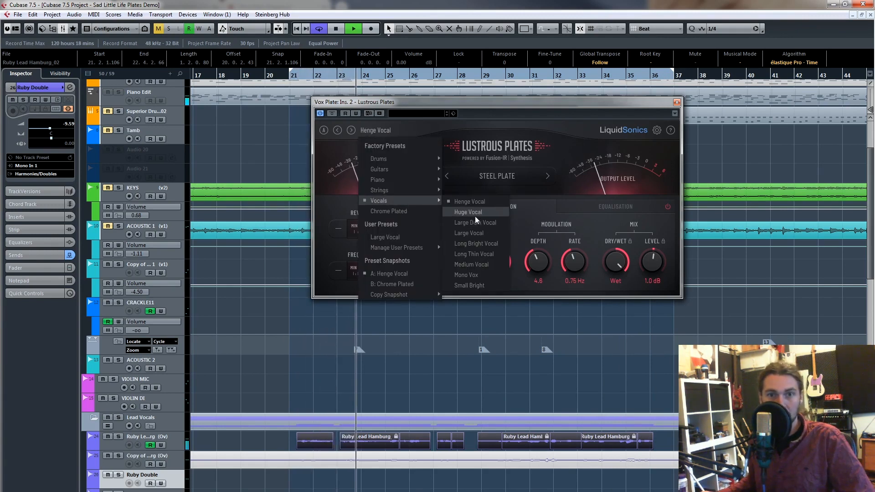
pyautogui.click(460, 202)
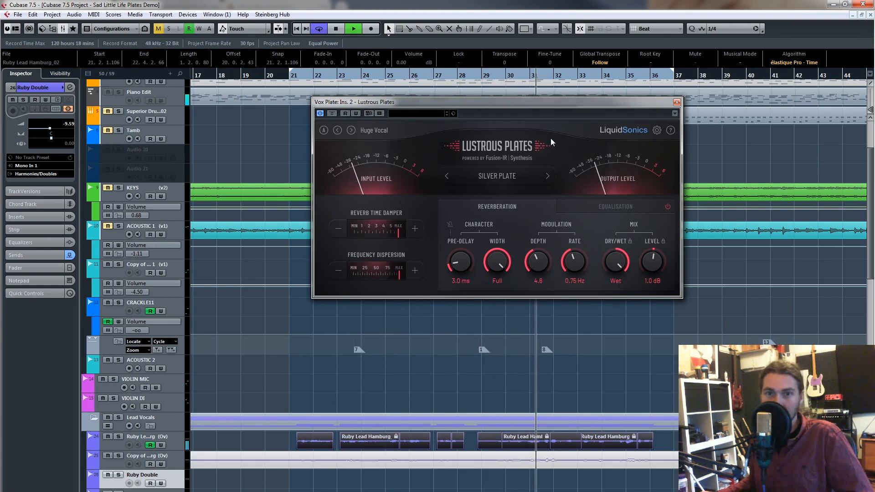
pyautogui.click(380, 132)
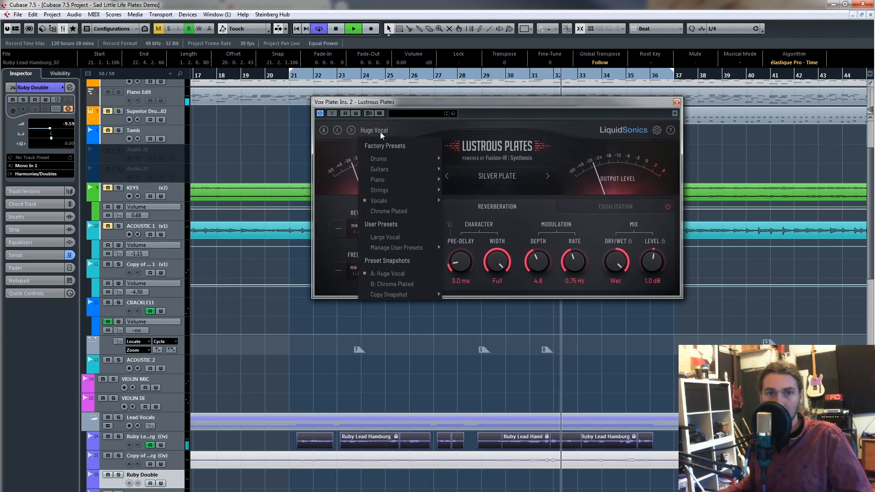
pyautogui.moveTo(388, 201)
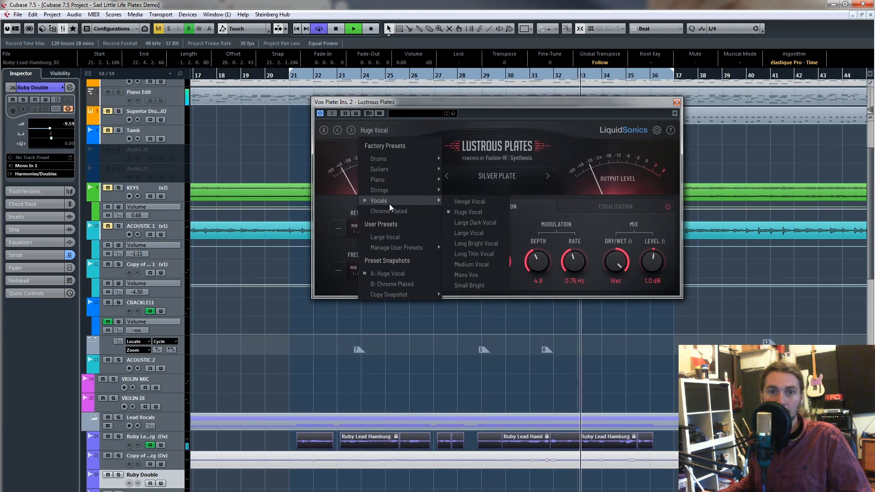
pyautogui.click(473, 218)
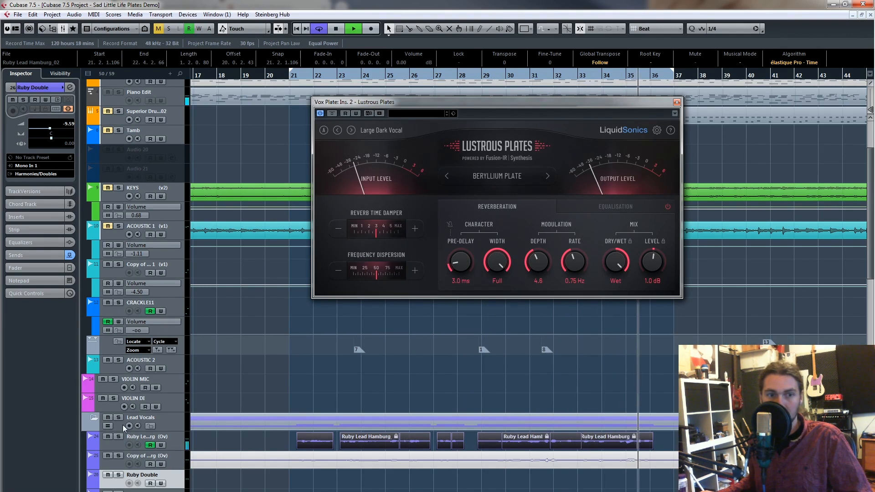
# Solo the lead vocal track and load the Mono Vox preset from the Vocals factory presets
pyautogui.click(119, 437)
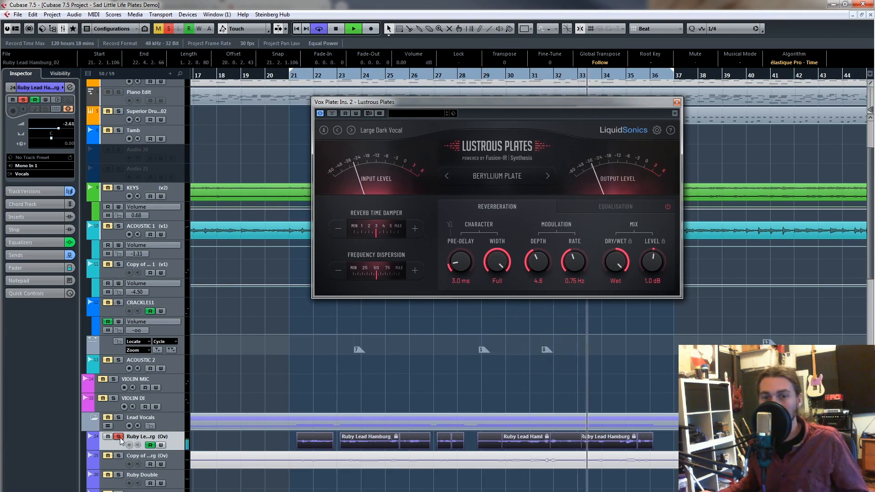
pyautogui.click(365, 131)
pyautogui.moveTo(398, 200)
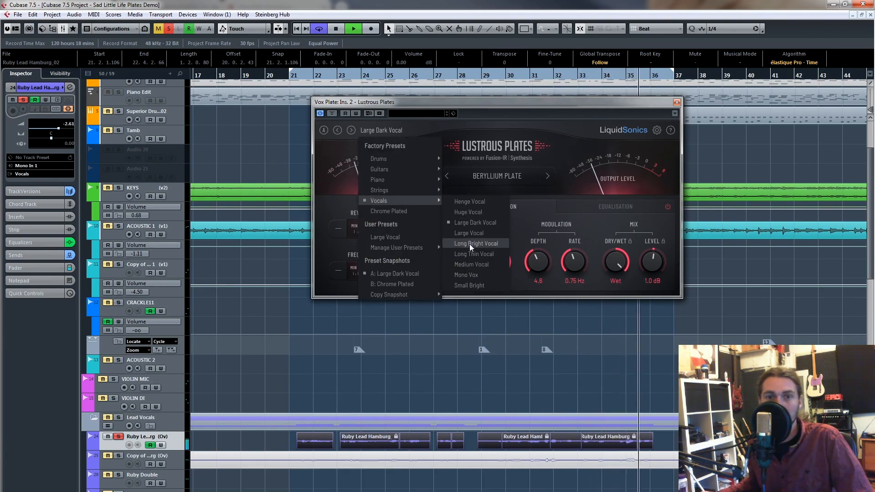
pyautogui.click(484, 275)
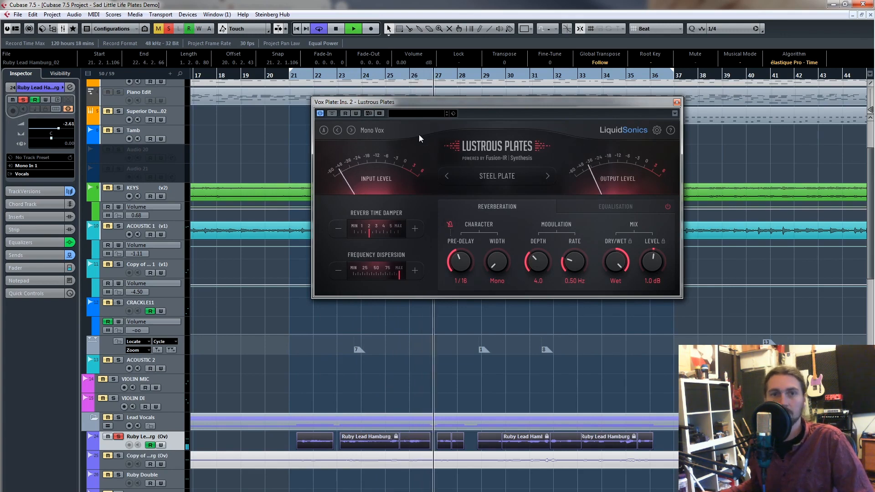
# Load the Small Bright preset from the Vocals factory presets while the soloed lead vocal plays
pyautogui.click(372, 130)
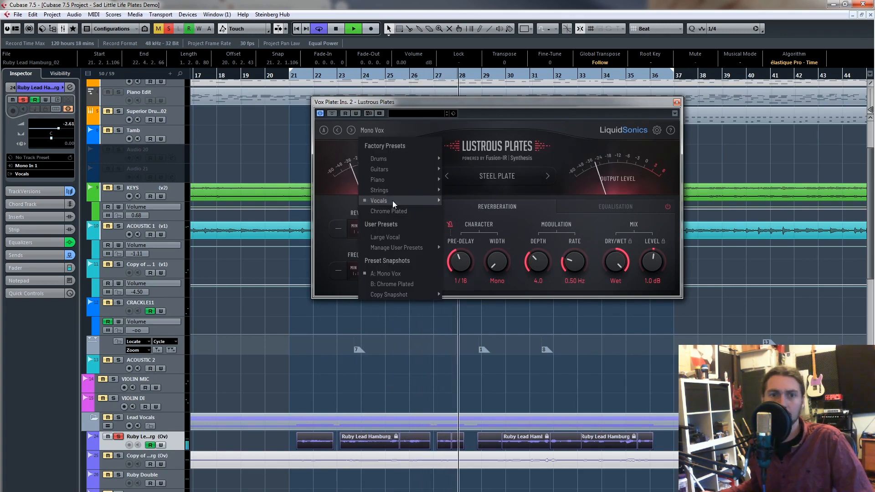
pyautogui.moveTo(392, 200)
pyautogui.click(469, 283)
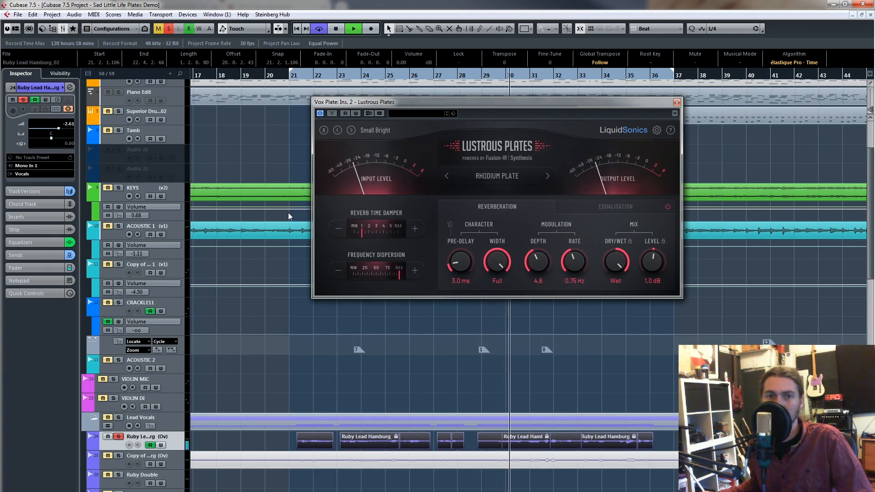
# Unsolo the lead vocal, lower the reverb's level to 0.2 dB and stop playback
pyautogui.click(118, 437)
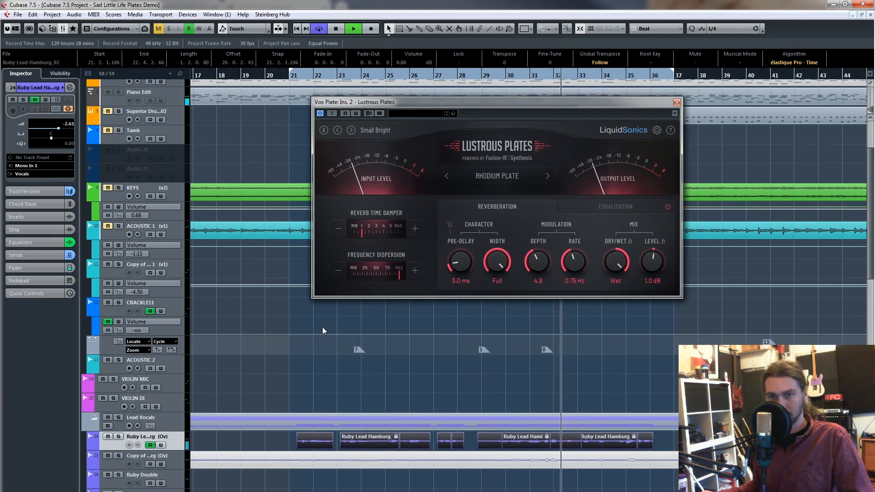
pyautogui.moveTo(649, 270); pyautogui.dragTo(649, 272)
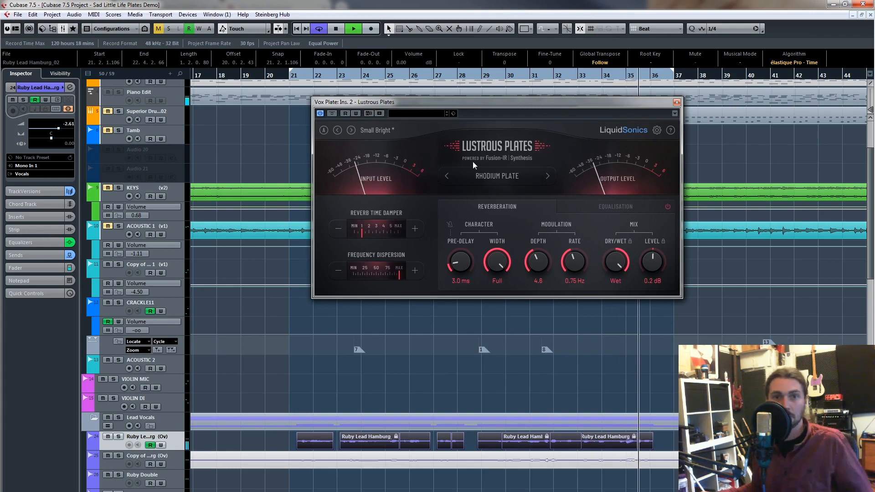
pyautogui.press('space')
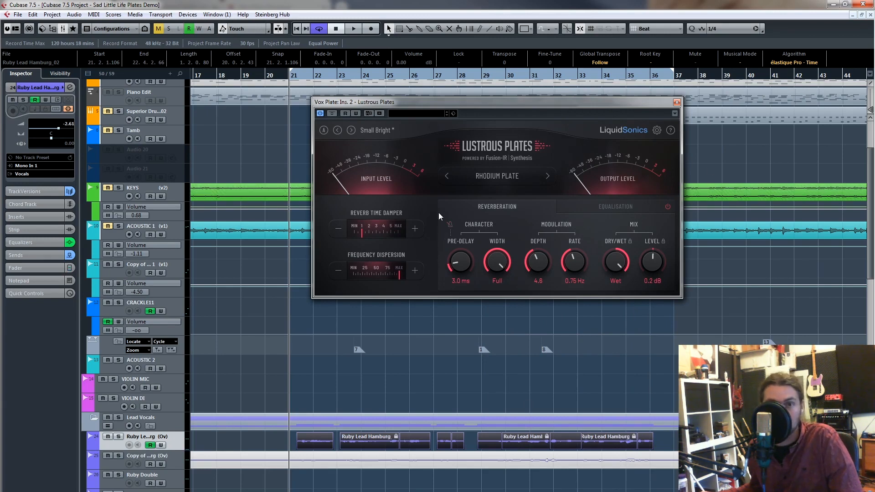
# Load the Large Vocal preset and play the loop from bar 21 with the lead vocal soloed
pyautogui.click(371, 132)
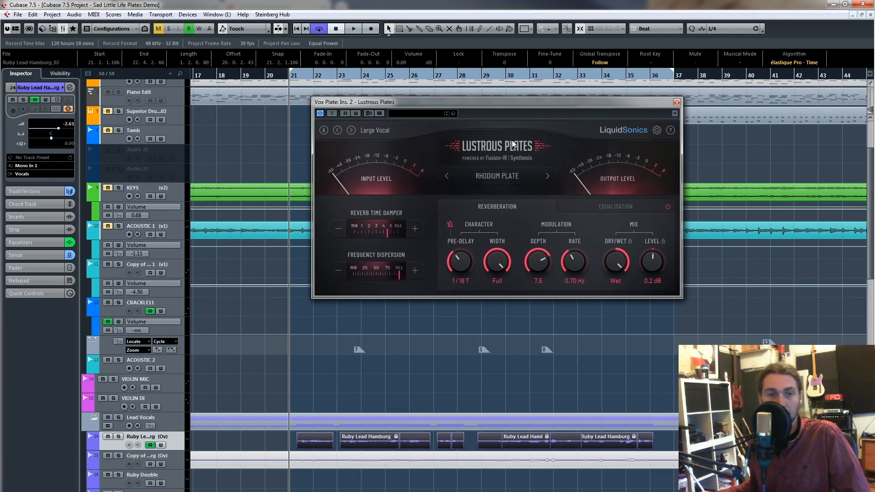
pyautogui.press('space')
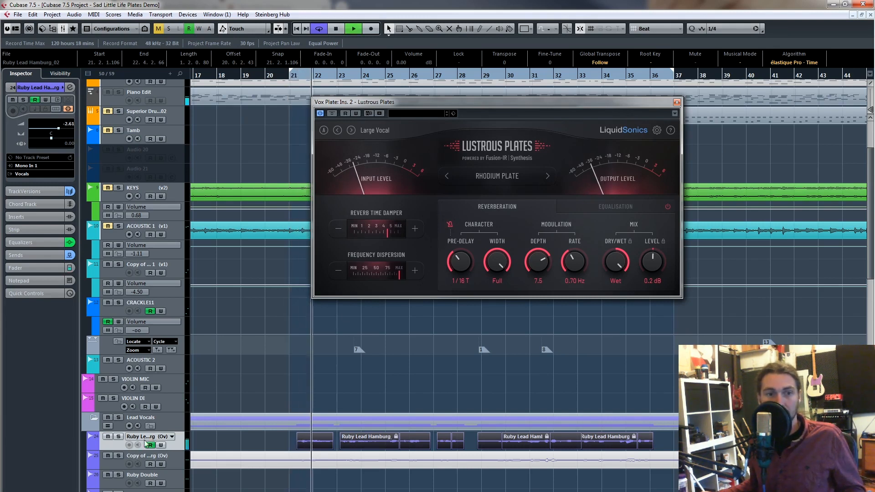
pyautogui.click(119, 436)
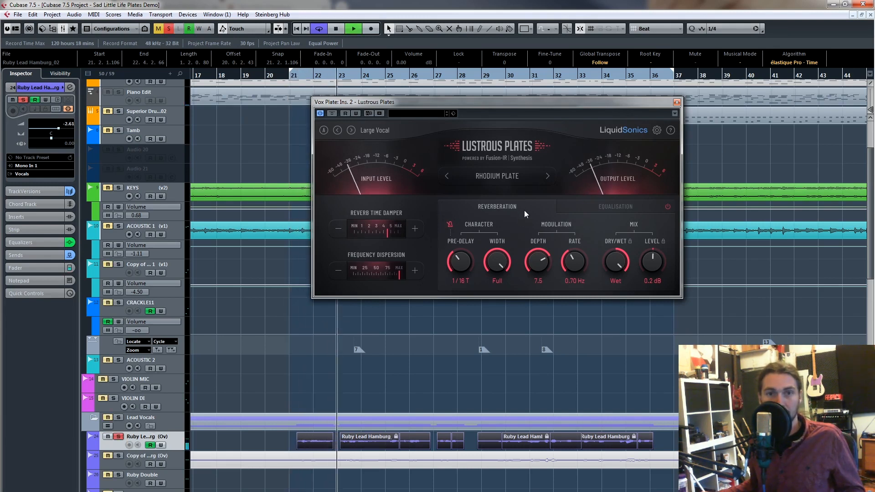
# Compare the Reverb Time Damper at about 1, minimum and maximum, and raise the reverb's level to 2.9 dB
pyautogui.moveTo(388, 229)
pyautogui.mouseDown()
pyautogui.moveTo(398, 228)
pyautogui.moveTo(375, 233)
pyautogui.moveTo(379, 223)
pyautogui.mouseUp()
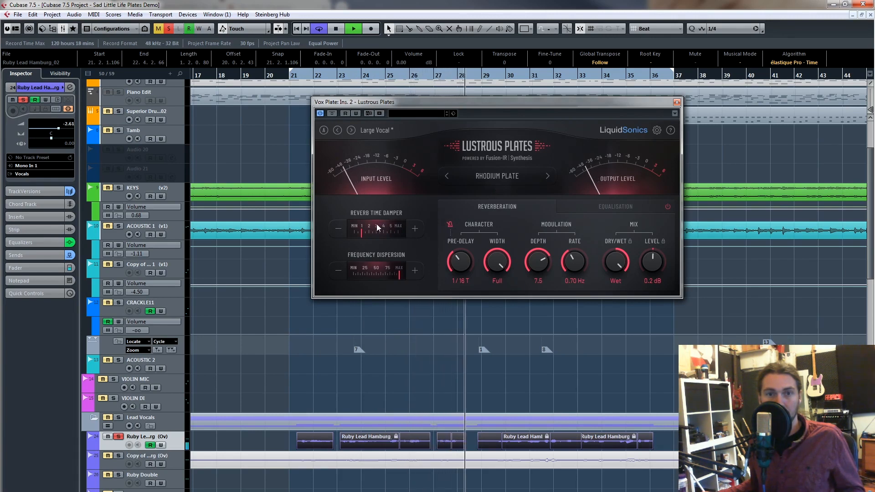
pyautogui.moveTo(377, 225); pyautogui.dragTo(292, 233)
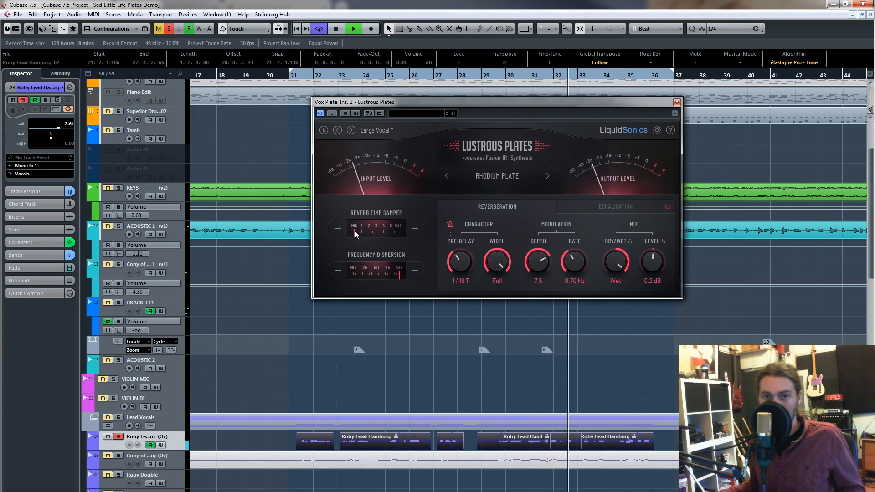
pyautogui.moveTo(358, 235); pyautogui.dragTo(452, 249)
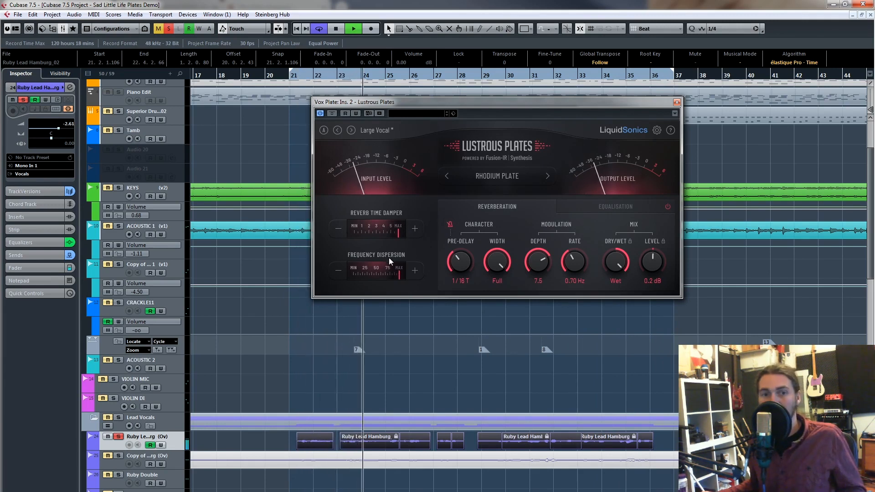
pyautogui.press('space')
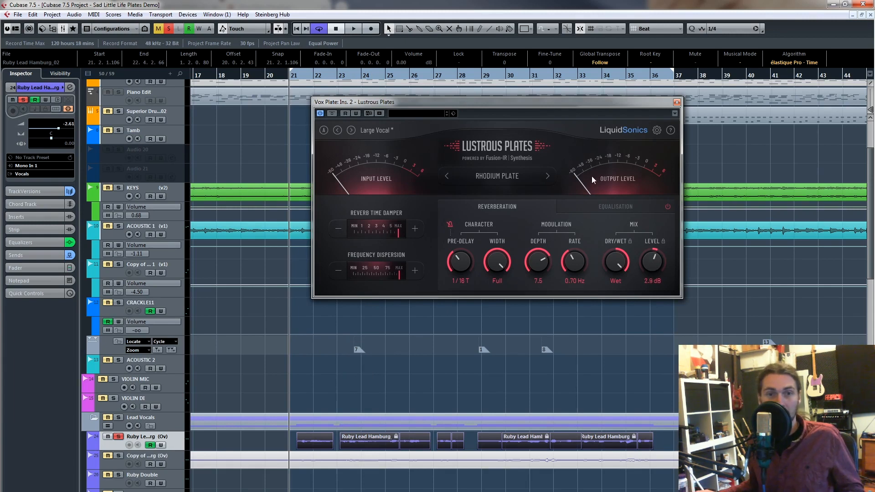
# Play the soloed lead vocal and compare Frequency Dispersion at minimum, about 50 and maximum
pyautogui.press('space')
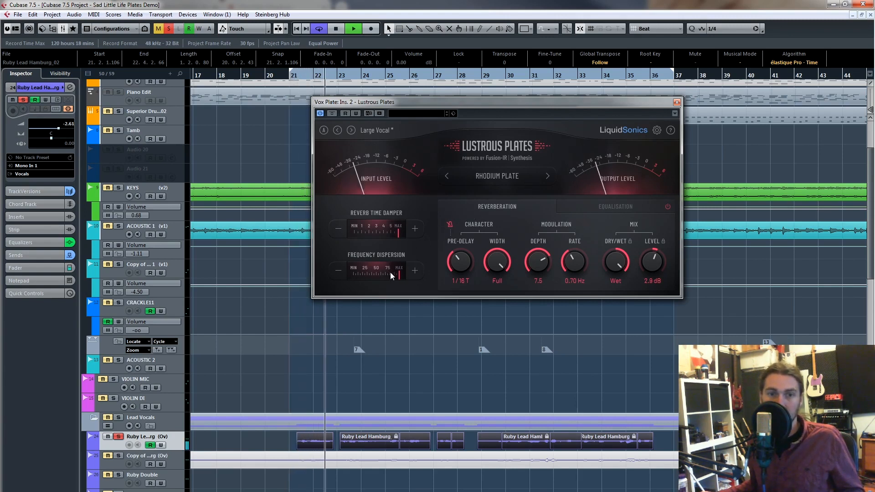
pyautogui.moveTo(390, 273); pyautogui.dragTo(345, 280)
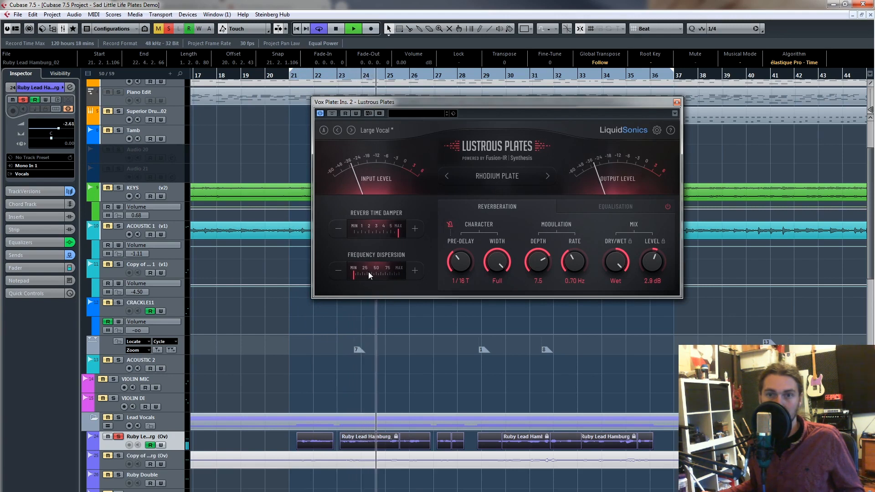
pyautogui.click(414, 272)
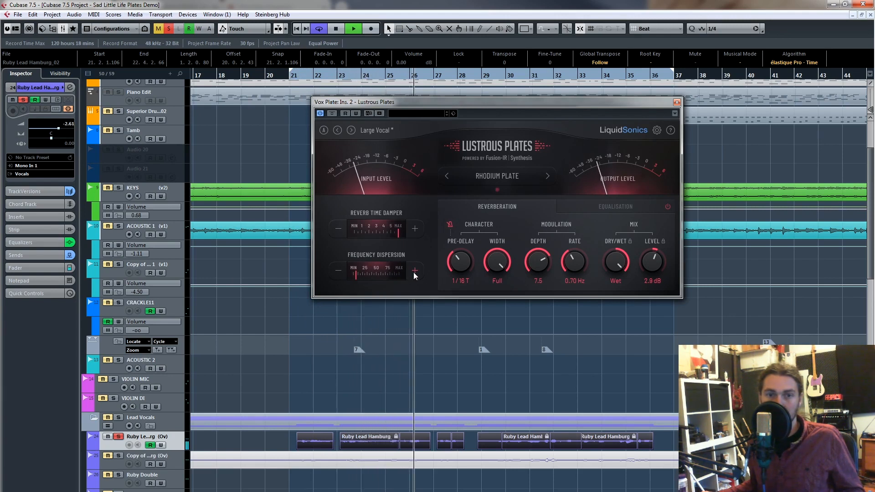
pyautogui.click(376, 275)
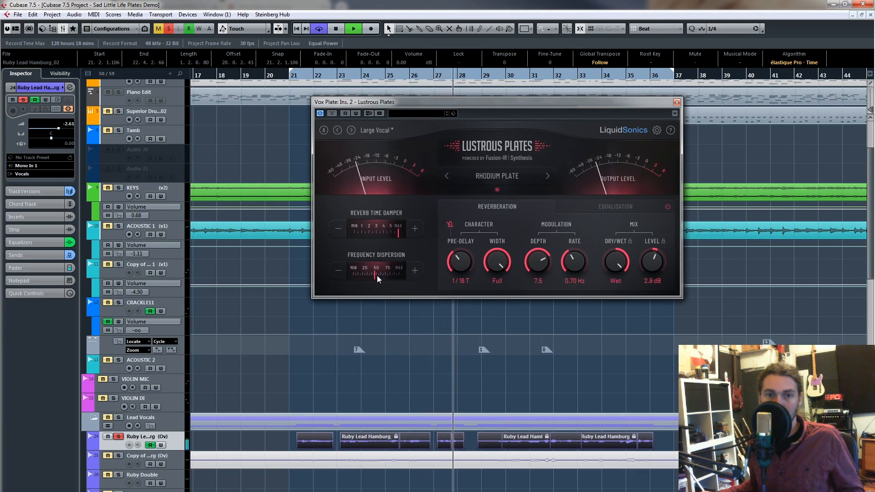
pyautogui.moveTo(377, 275); pyautogui.dragTo(400, 275)
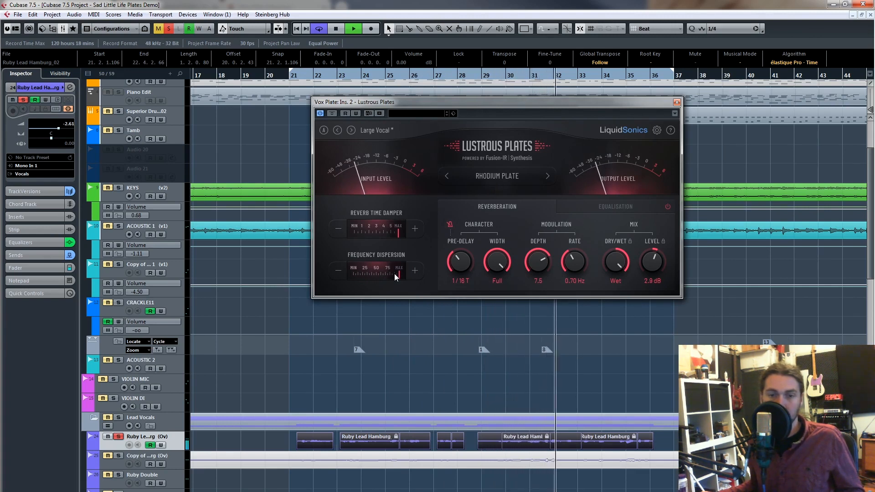
pyautogui.press('space')
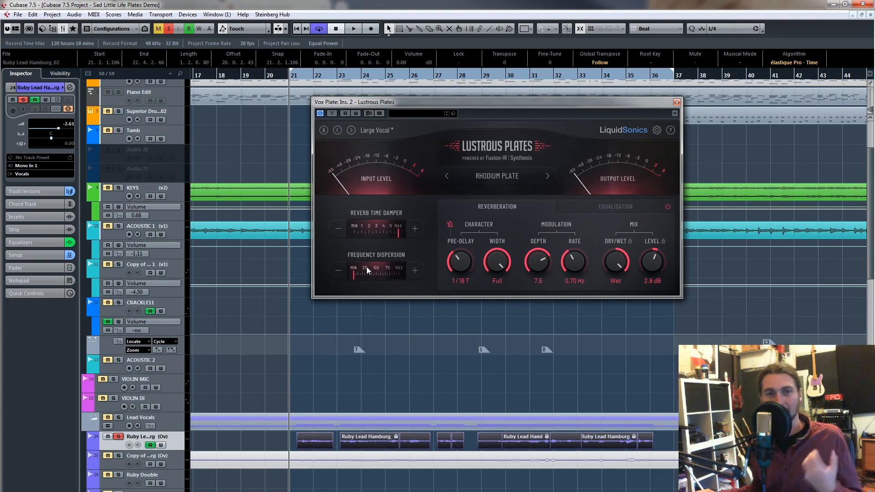
# Set the Reverb Time Damper to about 5, and try Frequency Dispersion at about 50 and maximum before settling on about 75
pyautogui.moveTo(366, 267); pyautogui.dragTo(549, 279)
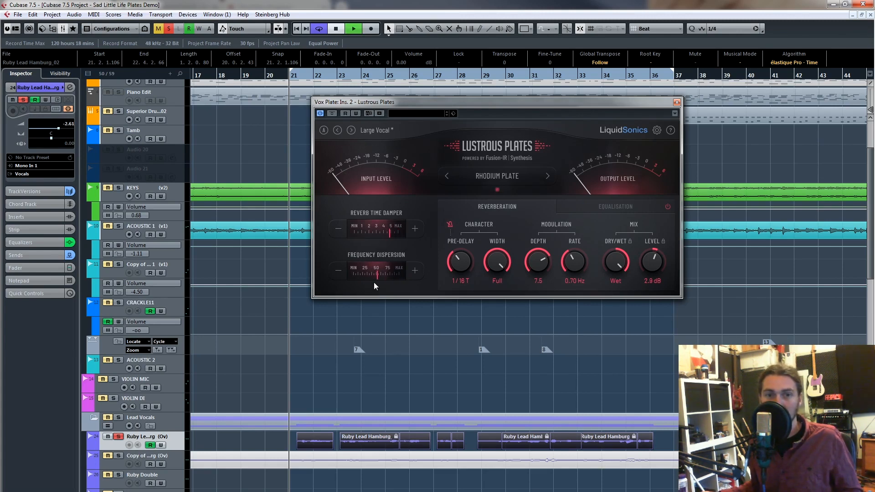
pyautogui.press('space')
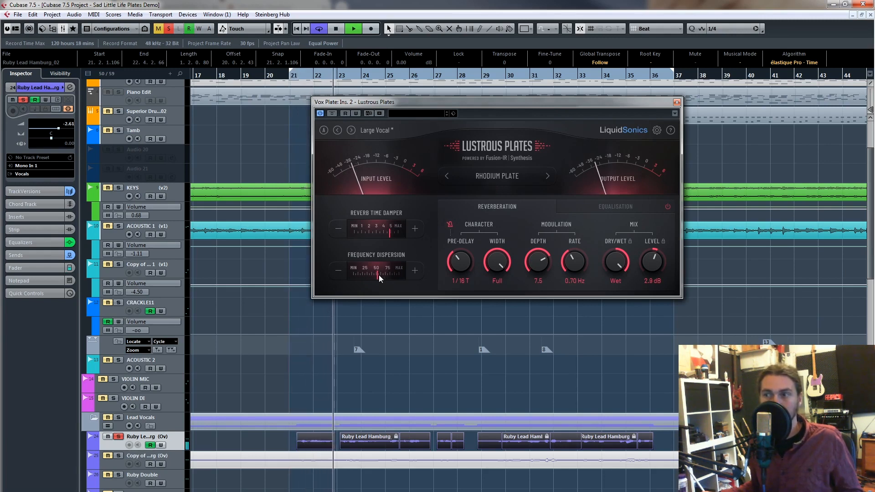
pyautogui.moveTo(379, 276); pyautogui.dragTo(401, 279)
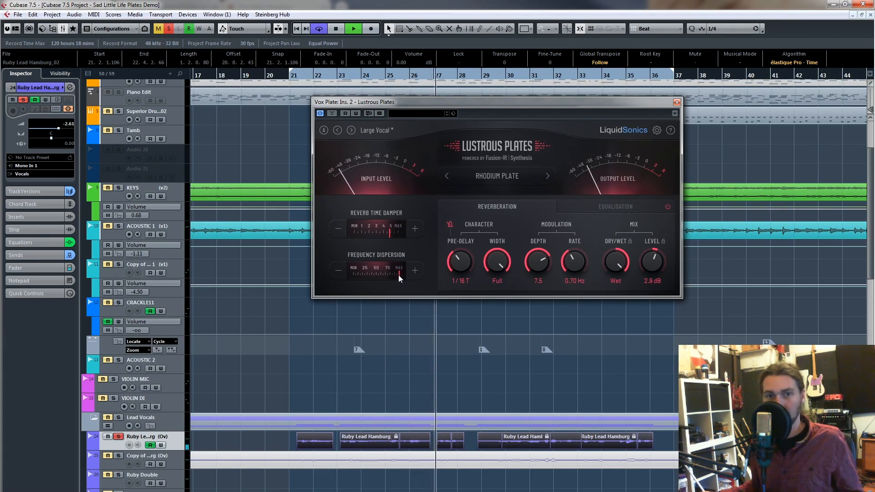
pyautogui.moveTo(398, 275)
pyautogui.mouseDown()
pyautogui.moveTo(378, 284)
pyautogui.moveTo(383, 271)
pyautogui.mouseUp()
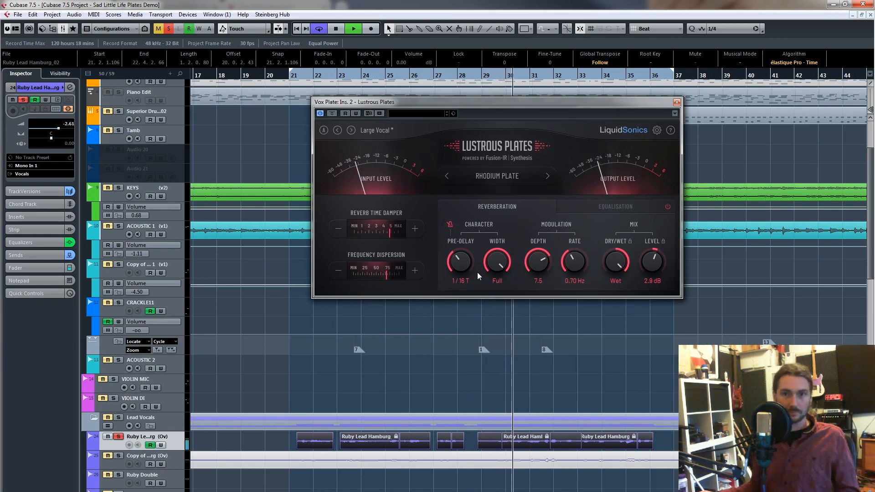
# Set the pre-delay to 47 ms and the Reverb Time Damper to about 4.5, playing the lead vocal unsoloed in the mix
pyautogui.press('space')
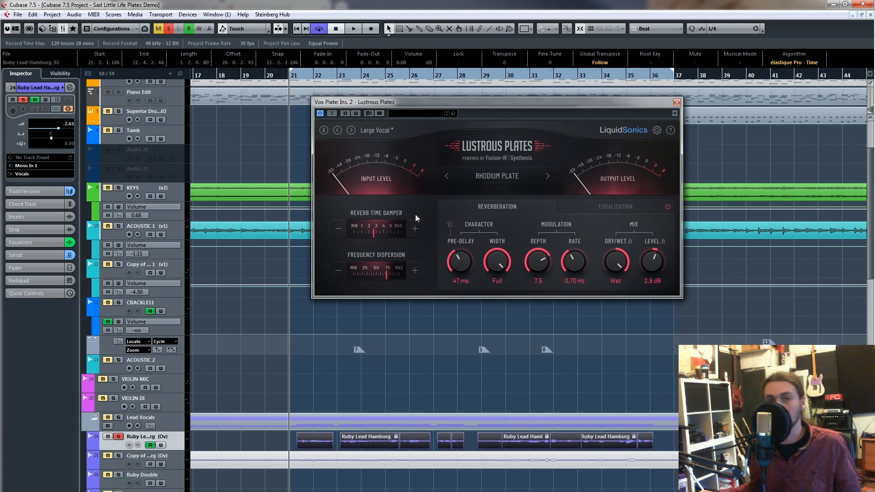
pyautogui.click(119, 437)
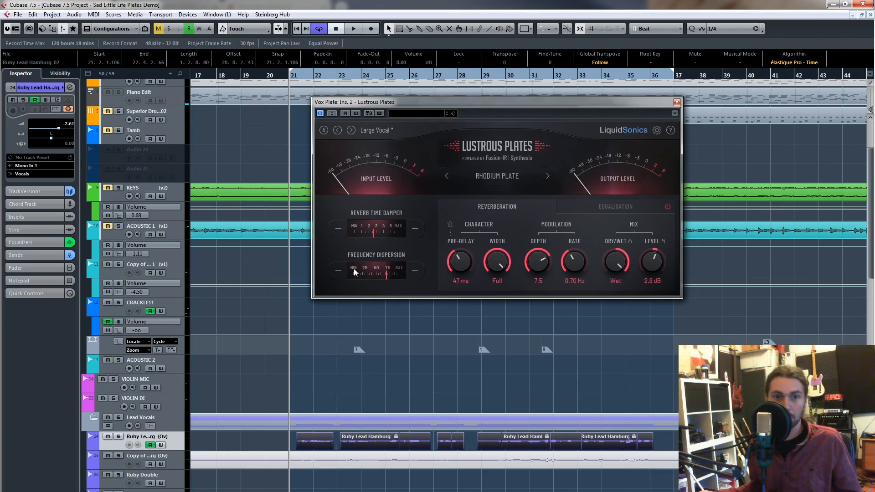
pyautogui.moveTo(428, 236); pyautogui.dragTo(433, 236)
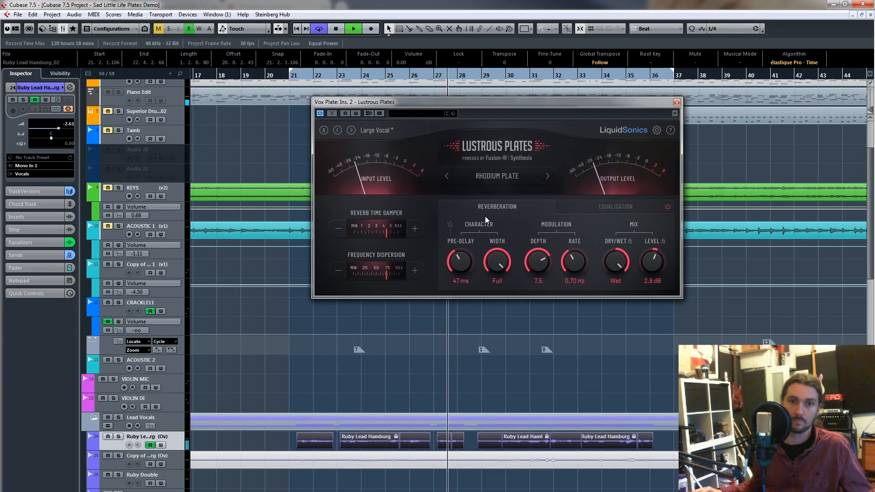
# Compare the lead vocal in the mix with the pre-delay at 0.0 ms and tempo-synced to 1/16
pyautogui.press('space')
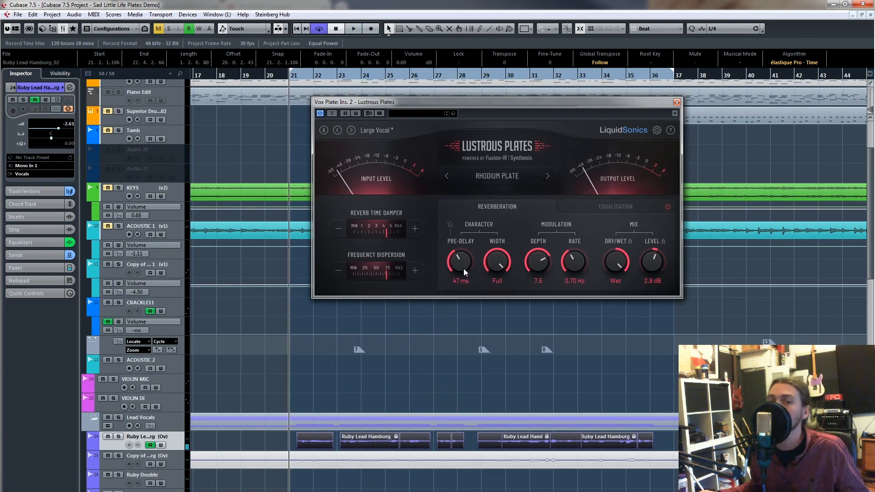
pyautogui.moveTo(458, 266); pyautogui.dragTo(459, 287)
pyautogui.press('space')
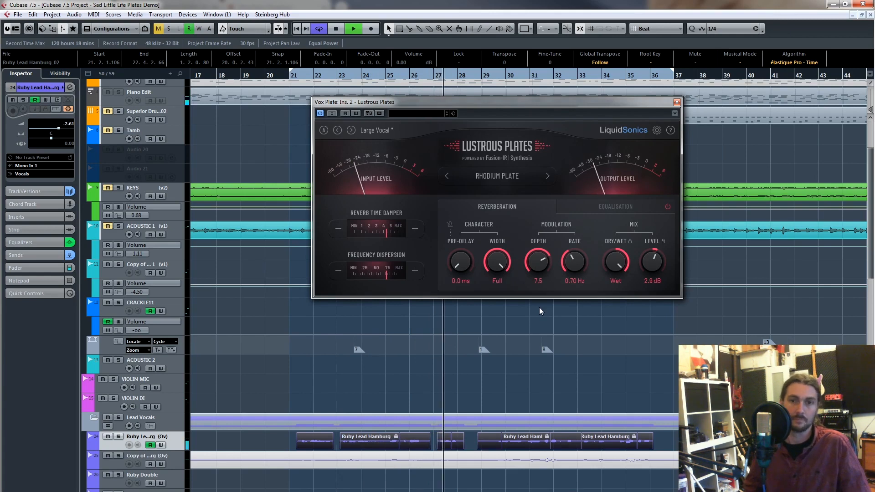
pyautogui.press('space')
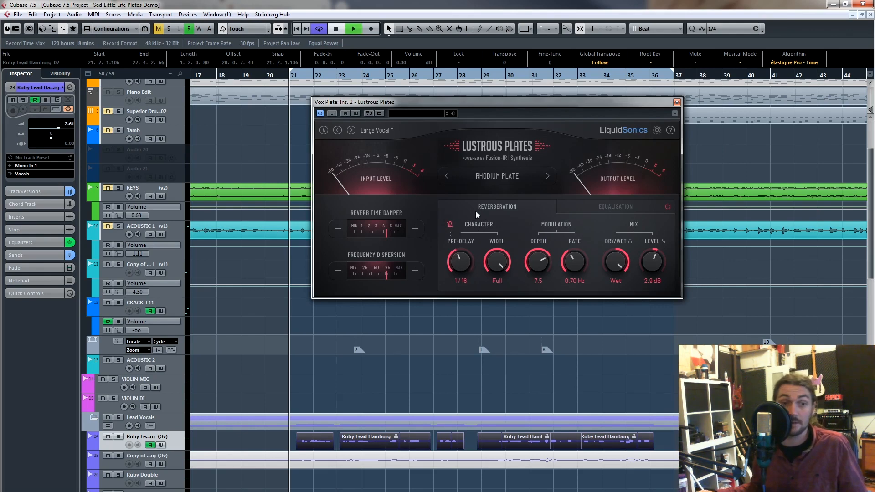
pyautogui.press('space')
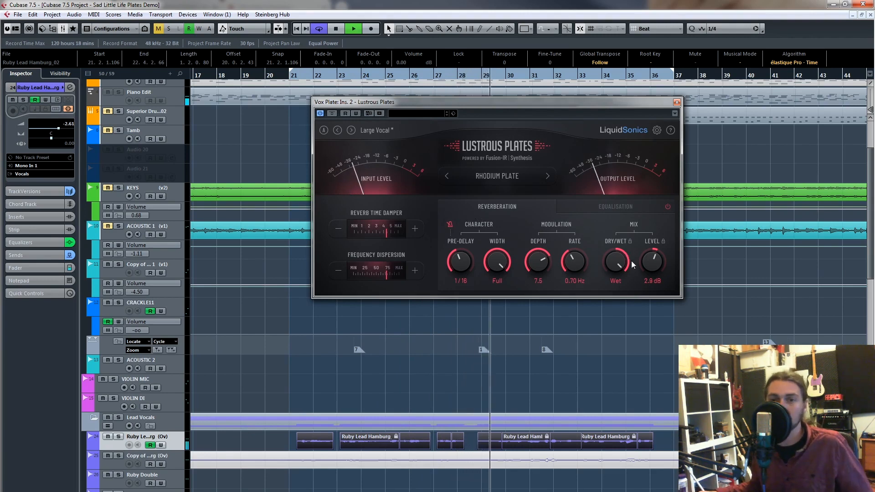
# Lower the reverb's level to -0.5 dB and the Reverb Time Damper to about 3 while the mix plays
pyautogui.moveTo(648, 263); pyautogui.dragTo(645, 267)
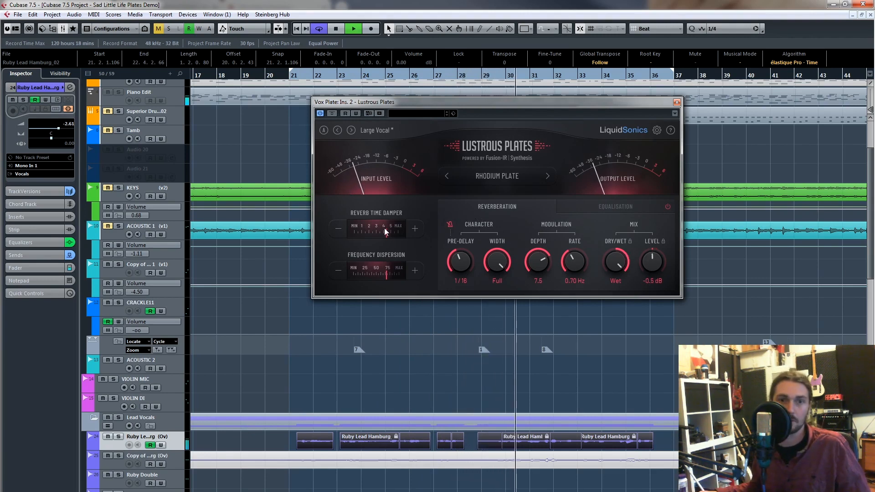
pyautogui.moveTo(385, 230); pyautogui.dragTo(379, 247)
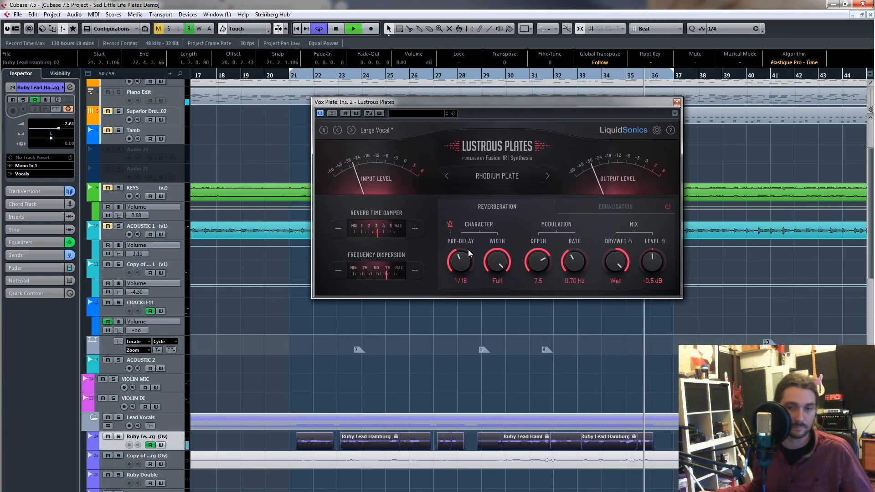
pyautogui.press('space')
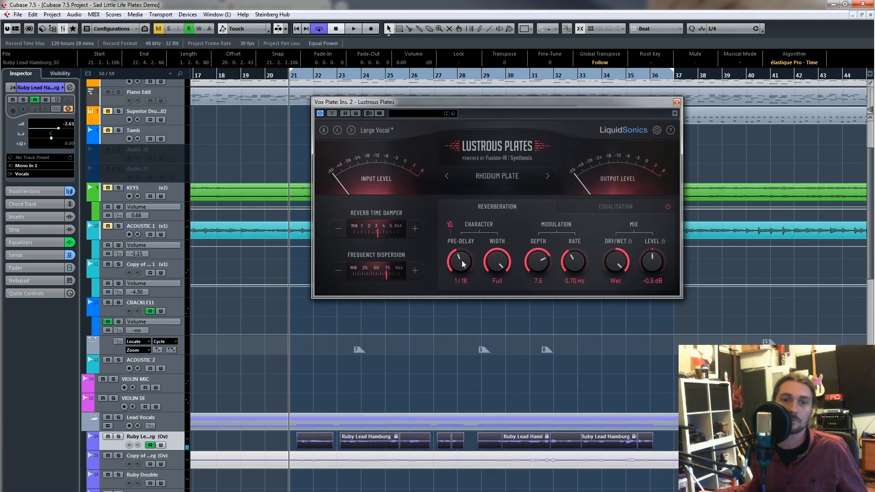
# Set the synced pre-delay to 1/8 and raise the reverb's level to 1.4 dB while playing the mix
pyautogui.moveTo(462, 264); pyautogui.dragTo(463, 251)
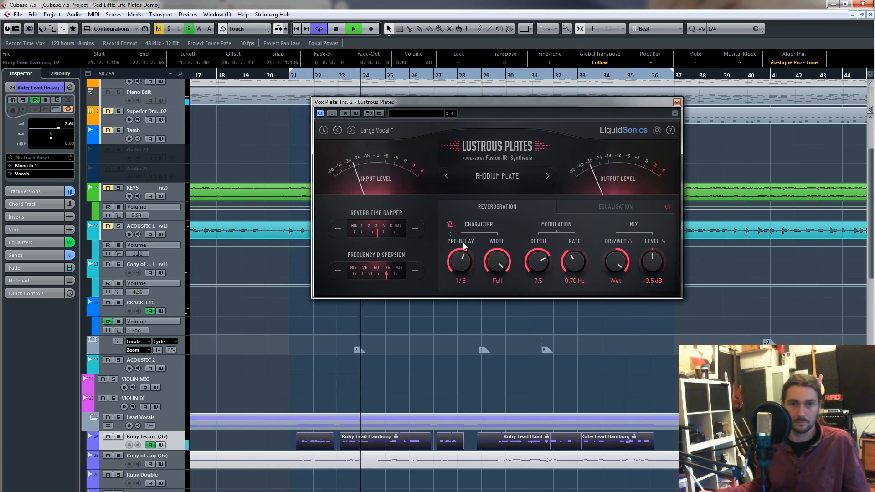
pyautogui.scroll(4, 663, 261)
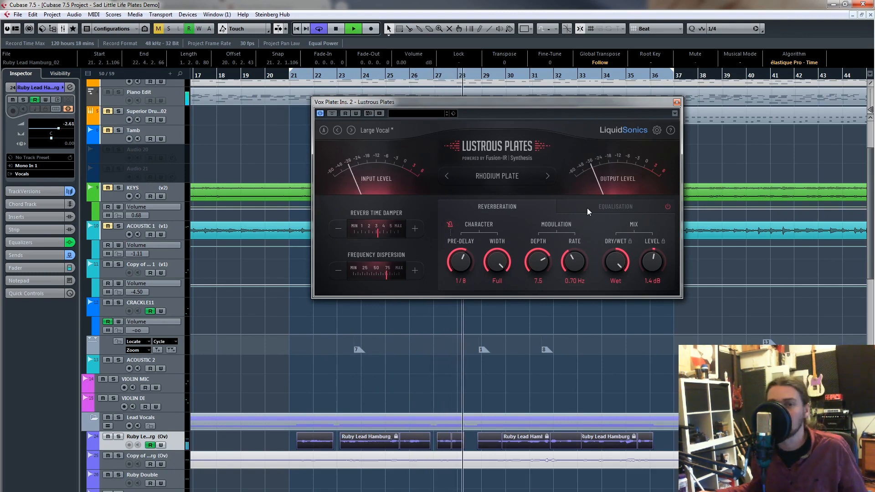
pyautogui.press('space')
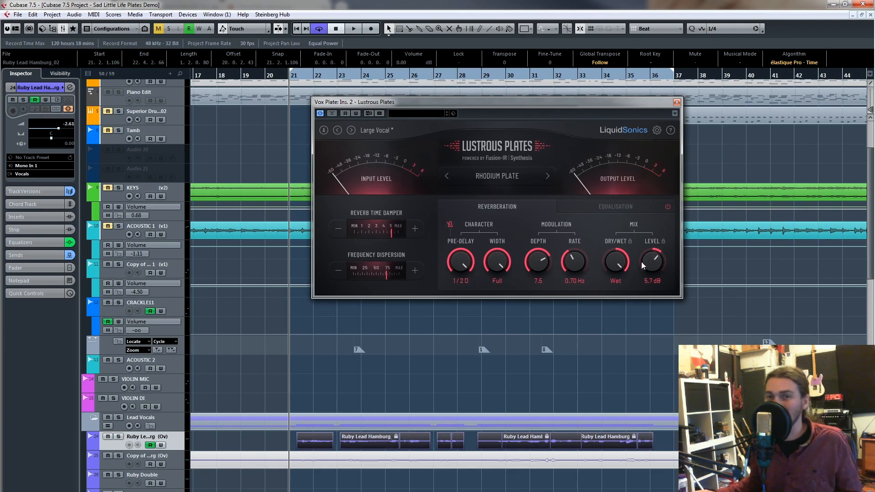
# Play the mix with the reverb's level lowered to 1.7 dB and the synced pre-delay shortened to 1/2
pyautogui.press('space')
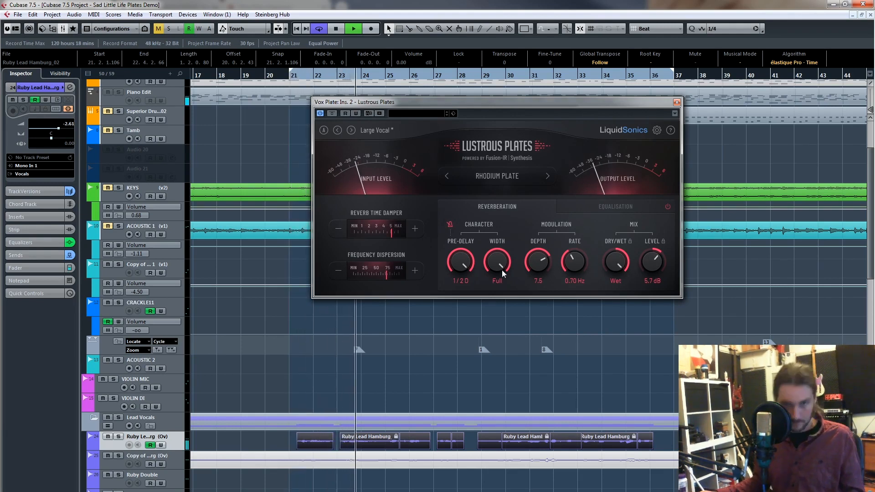
pyautogui.moveTo(652, 261); pyautogui.dragTo(645, 264)
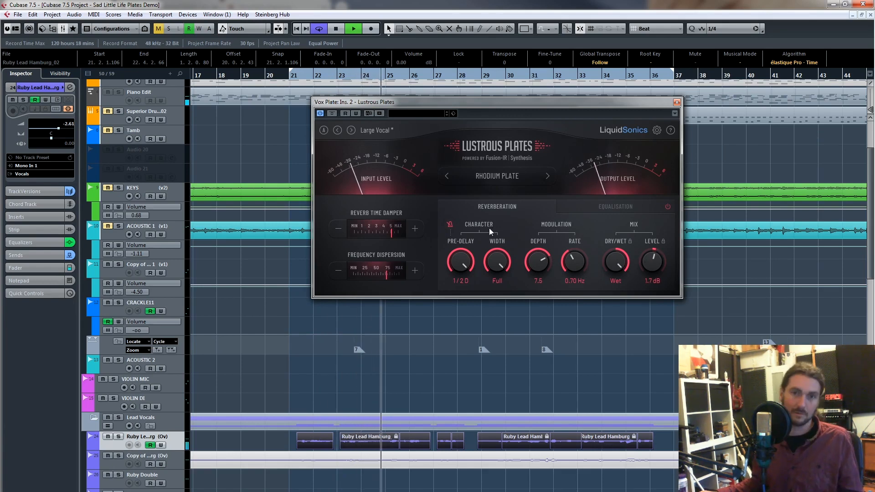
pyautogui.moveTo(458, 260); pyautogui.dragTo(455, 267)
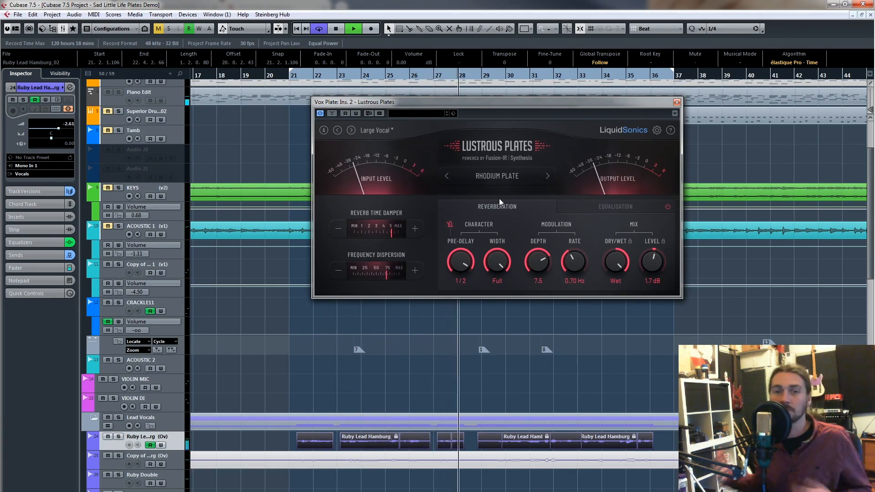
pyautogui.press('space')
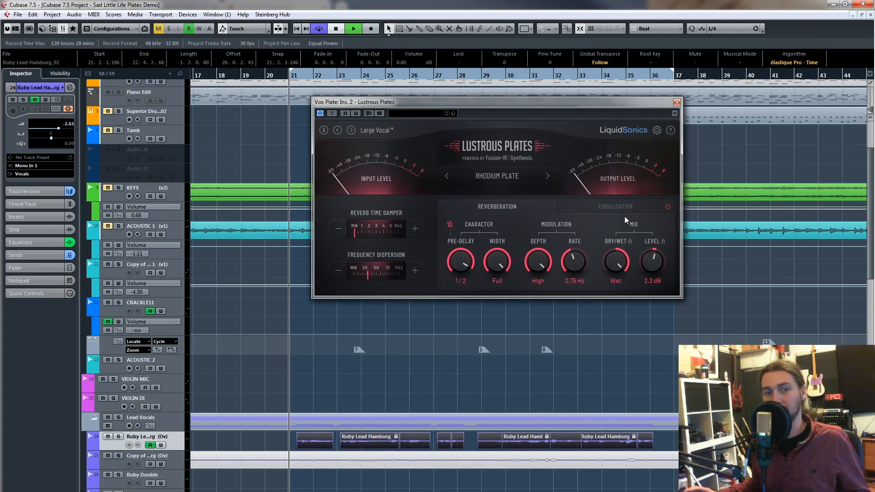
# Play the lead vocal in the mix and shorten the synced pre-delay to 1/4 and 1/32
pyautogui.press('space')
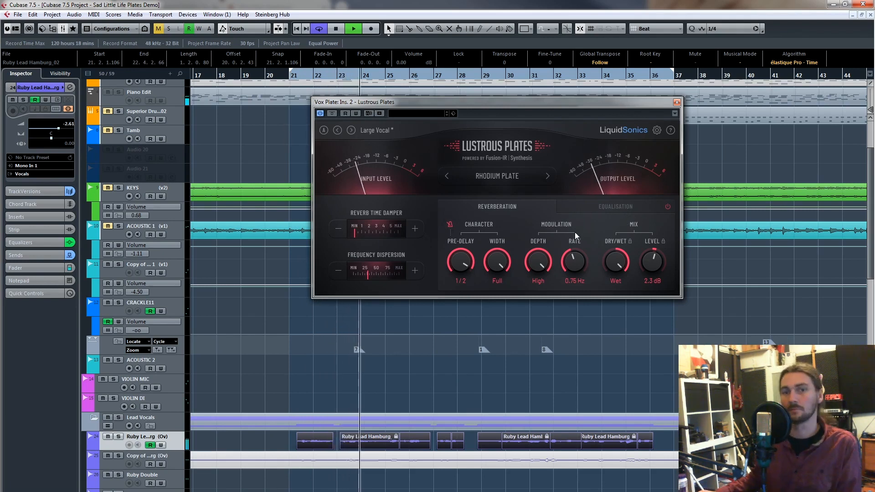
pyautogui.moveTo(471, 267); pyautogui.dragTo(468, 275)
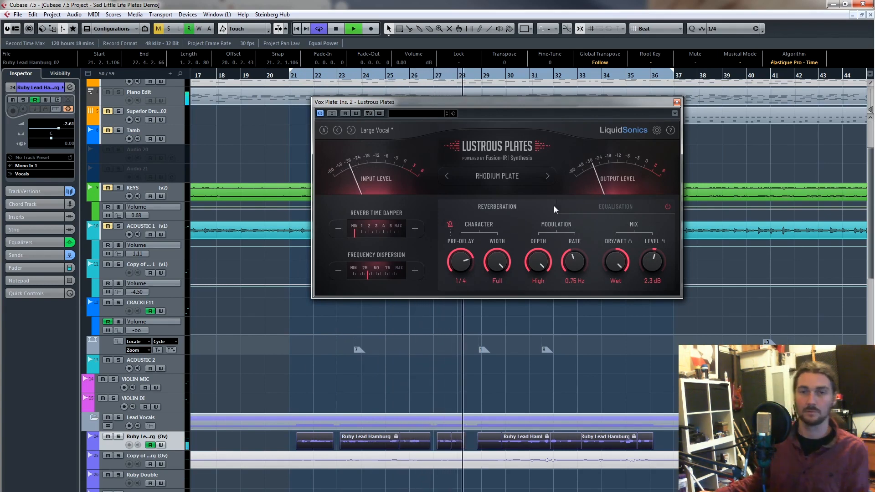
pyautogui.press('space')
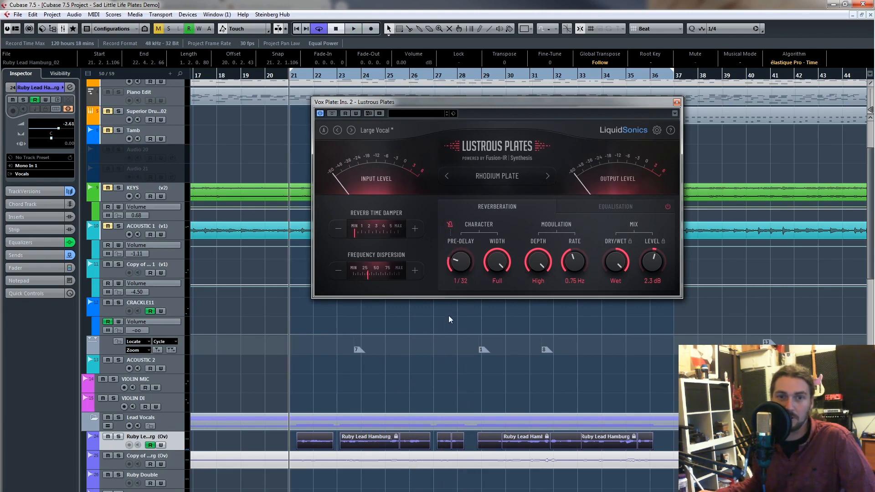
# Set the Reverb Time Damper to about 5, Frequency Dispersion to about 85 and the modulation depth to 6.3
pyautogui.moveTo(449, 315)
pyautogui.mouseDown()
pyautogui.moveTo(449, 301)
pyautogui.moveTo(445, 307)
pyautogui.mouseUp()
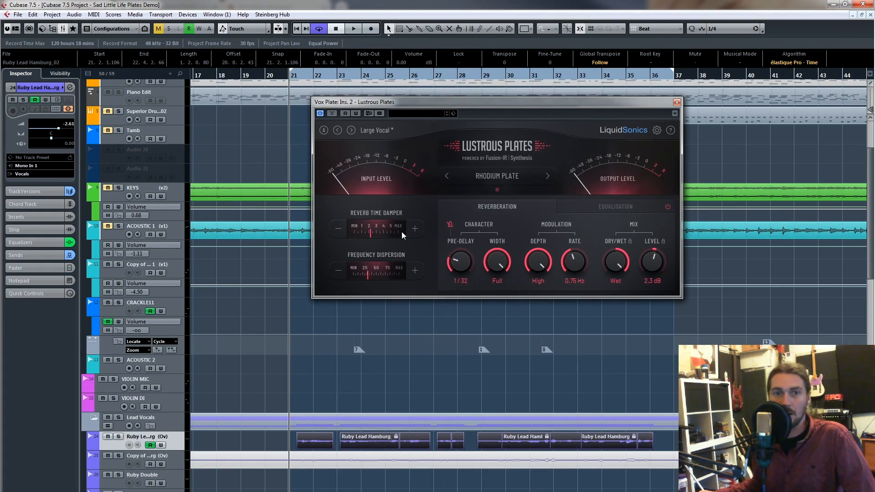
pyautogui.scroll(5, 402, 233)
pyautogui.scroll(-1, 402, 233)
pyautogui.scroll(4, 402, 274)
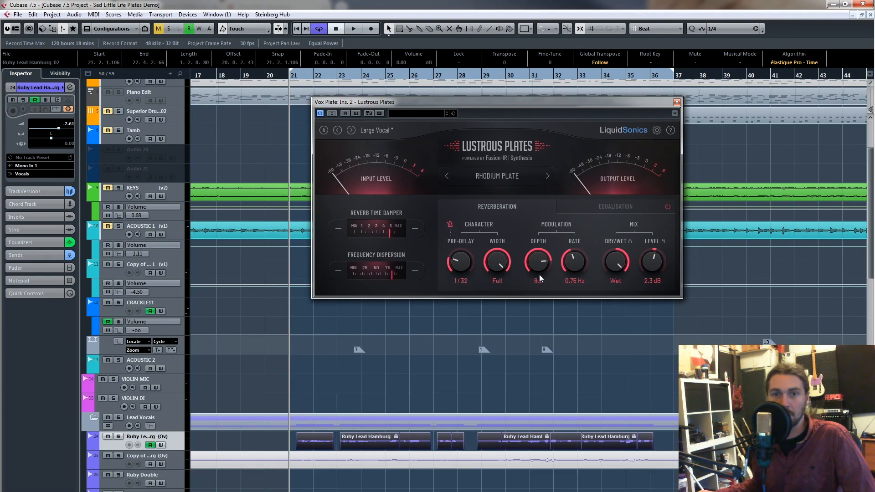
pyautogui.moveTo(534, 300); pyautogui.dragTo(536, 292)
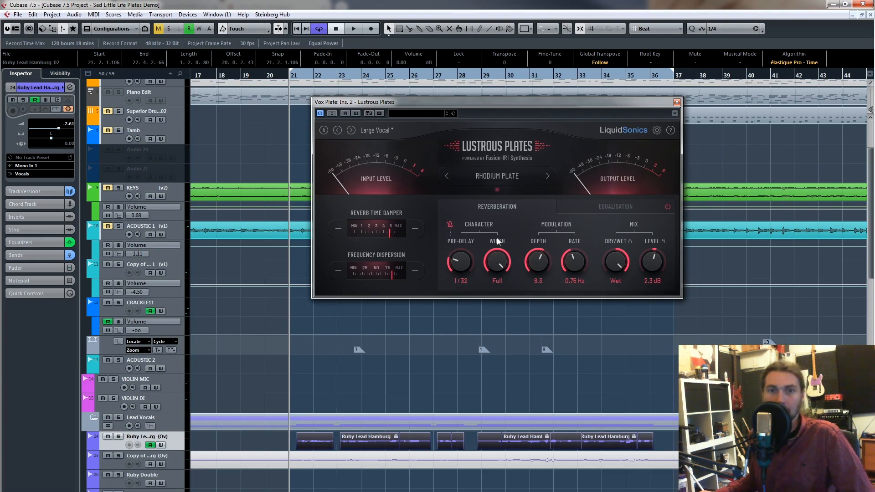
pyautogui.click(496, 90)
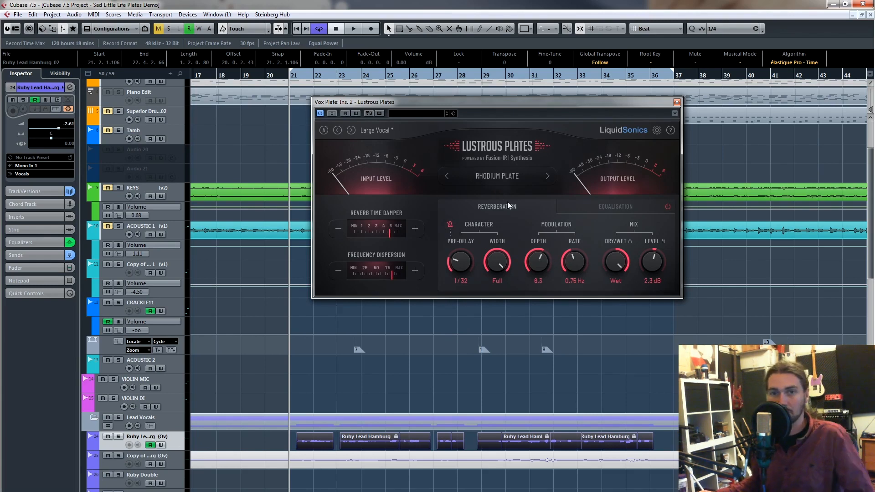
# Play the mix while narrowing the reverb width to 4.0, raising the level to 4.4 dB and restoring the width to Full
pyautogui.press('space')
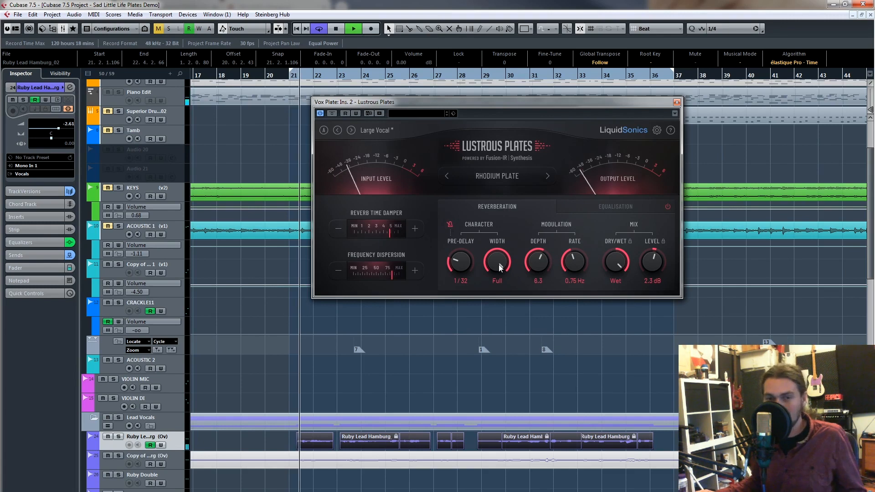
pyautogui.moveTo(499, 264); pyautogui.dragTo(477, 299)
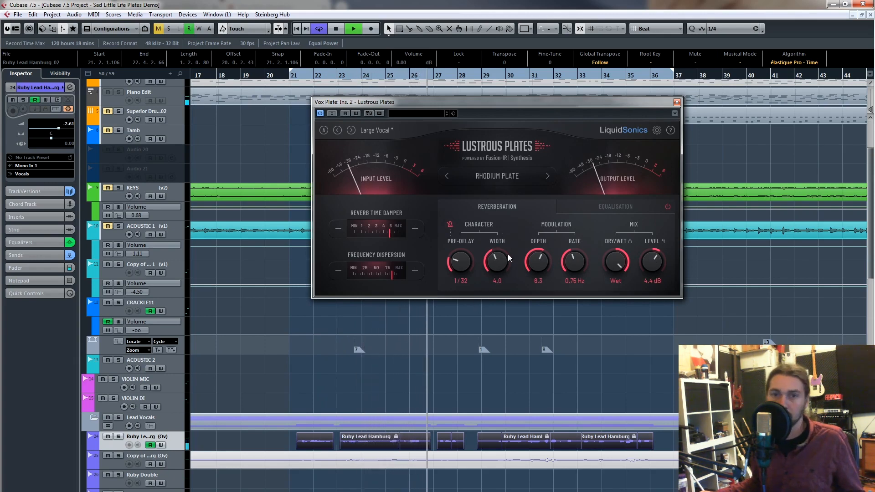
pyautogui.moveTo(502, 261); pyautogui.dragTo(520, 114)
pyautogui.press('space')
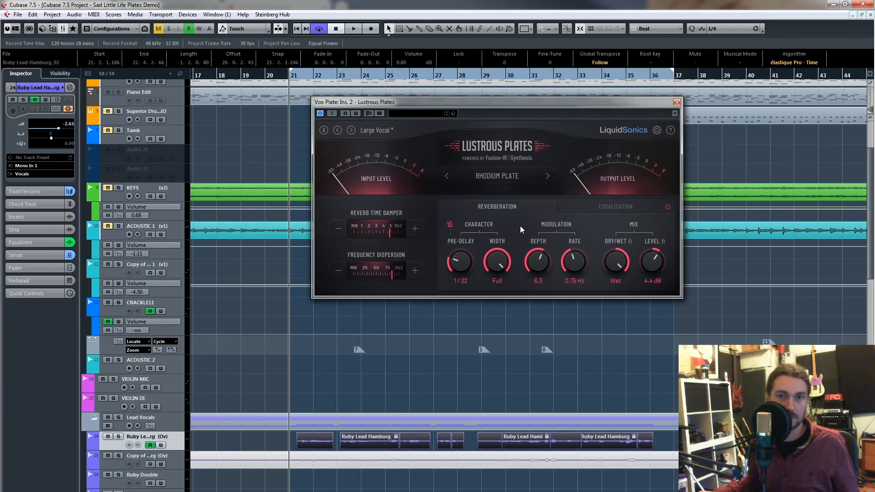
# Audition the Chrome Plate and Silver Plate models in the mix, and solo the lead vocal
pyautogui.click(508, 177)
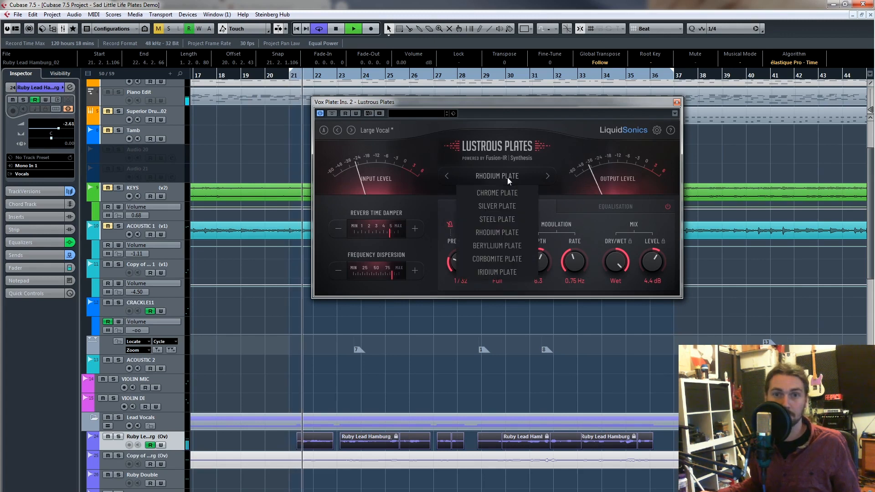
pyautogui.click(504, 194)
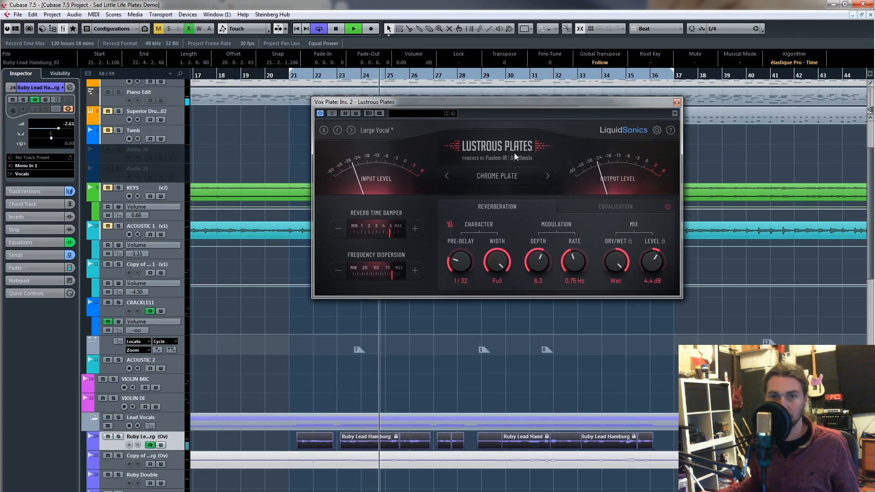
pyautogui.click(548, 177)
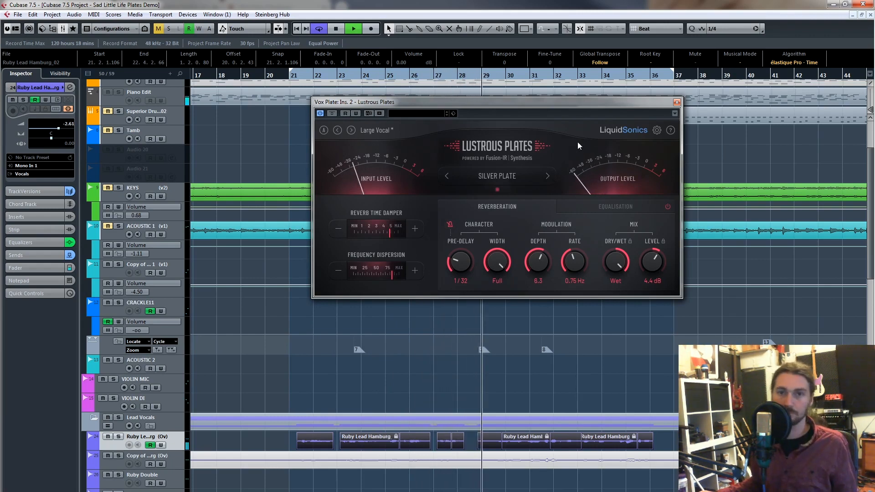
pyautogui.press('s')
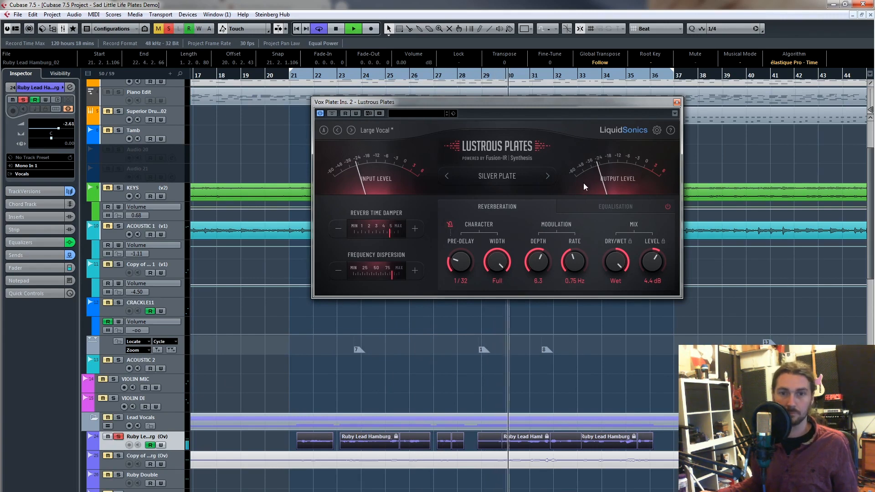
# Audition the Steel, Rhodium, Beryllium, Corbomite and Iridium plates on the soloed lead vocal, keeping Iridium Plate
pyautogui.click(547, 175)
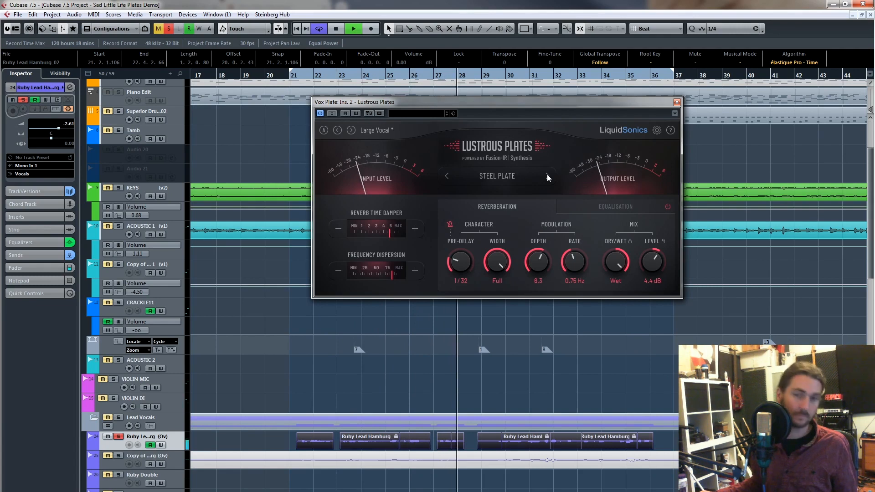
pyautogui.click(548, 175)
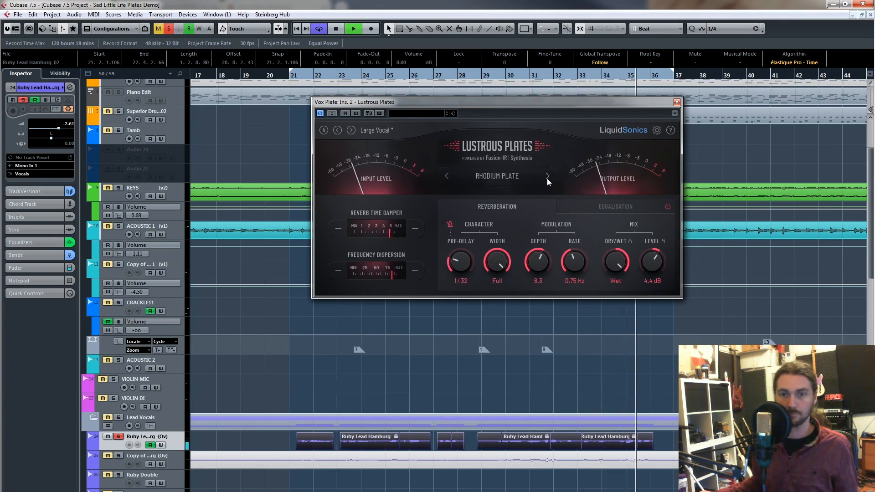
pyautogui.click(548, 178)
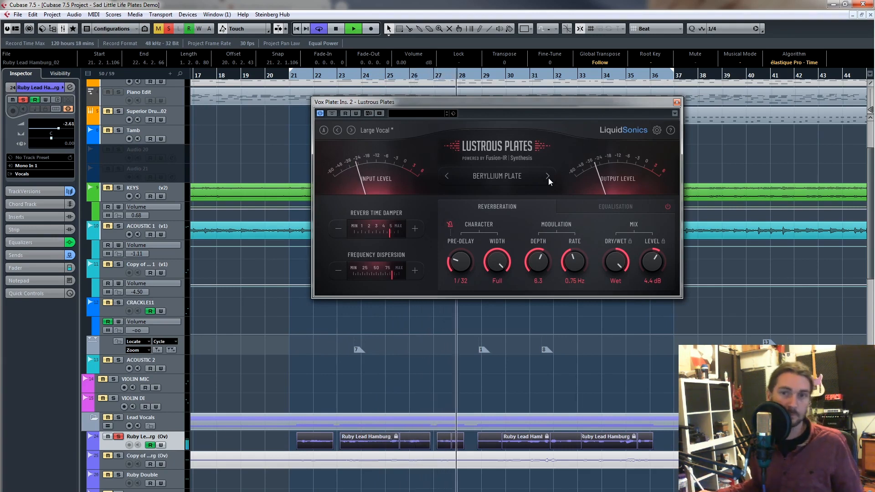
pyautogui.click(548, 176)
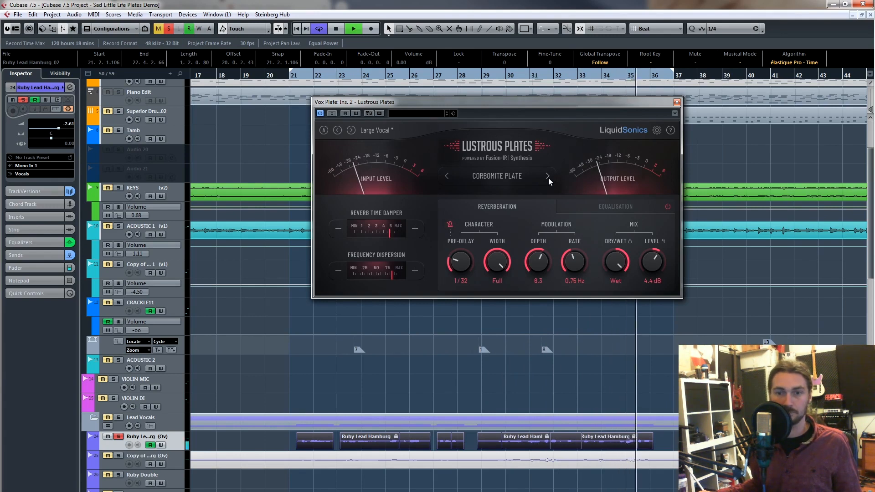
pyautogui.click(548, 177)
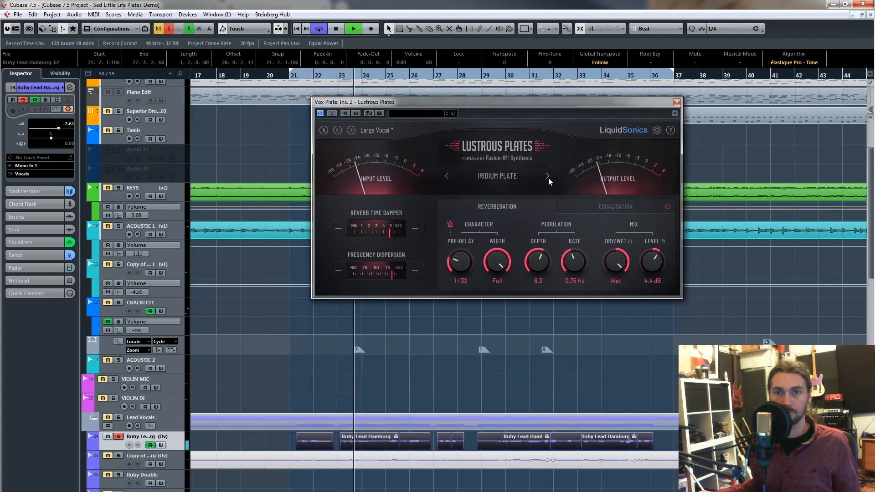
pyautogui.click(500, 185)
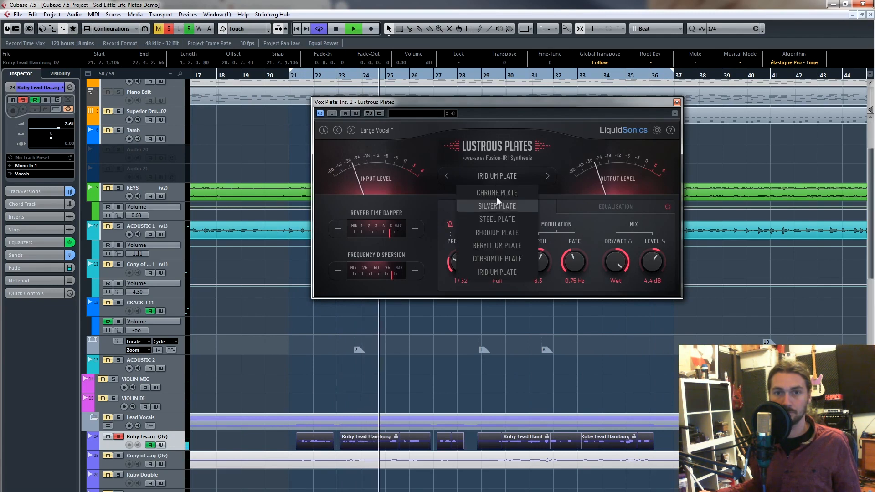
pyautogui.click(569, 141)
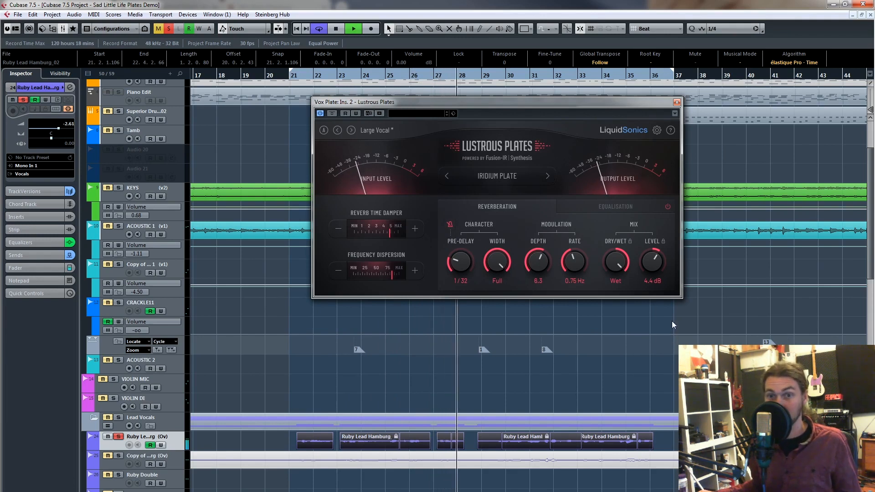
# Set the vocal plate's level to 0.5 dB and its Reverb Time Damper near Max, auditioning it with the lead vocal unsoloed
pyautogui.moveTo(653, 261); pyautogui.dragTo(650, 267)
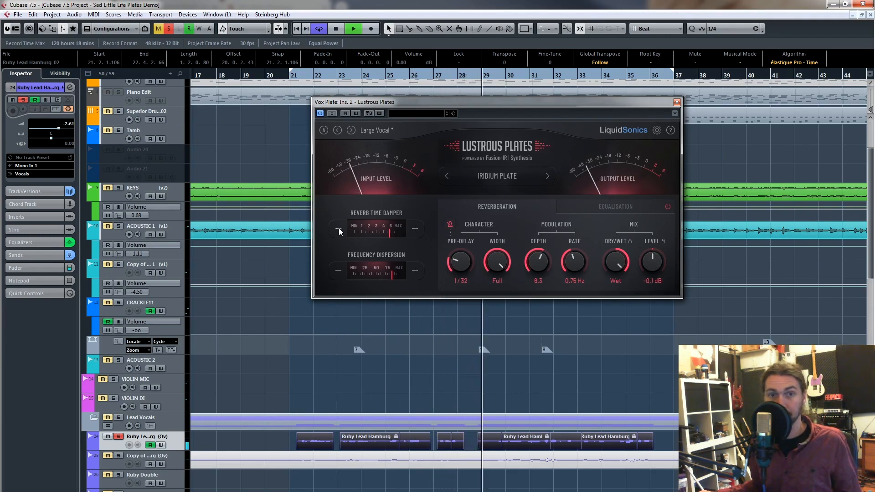
pyautogui.click(401, 228)
pyautogui.press('s')
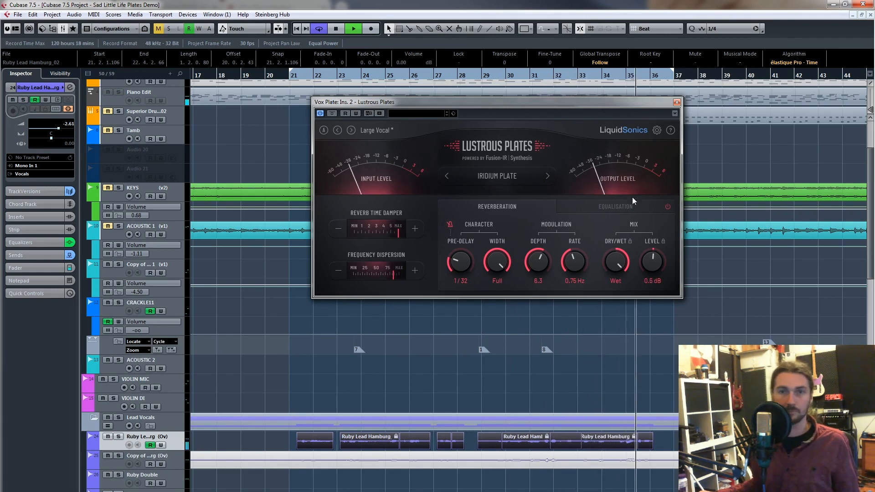
pyautogui.press('space')
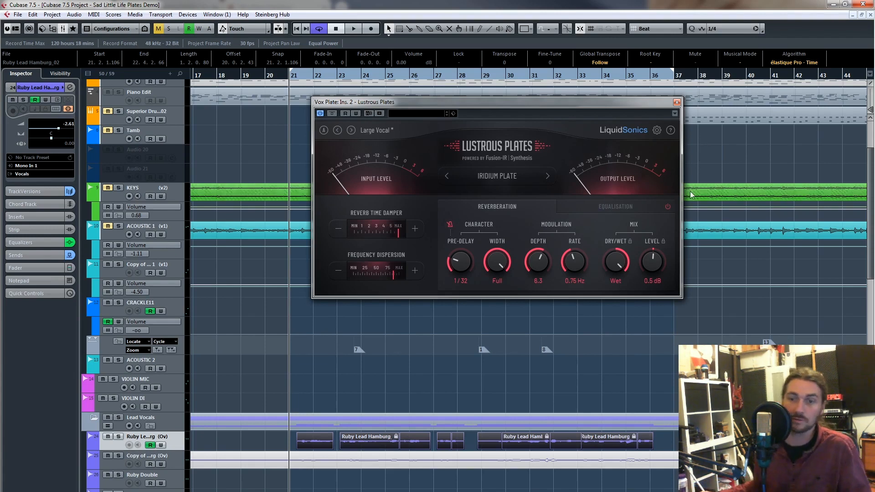
pyautogui.click(676, 102)
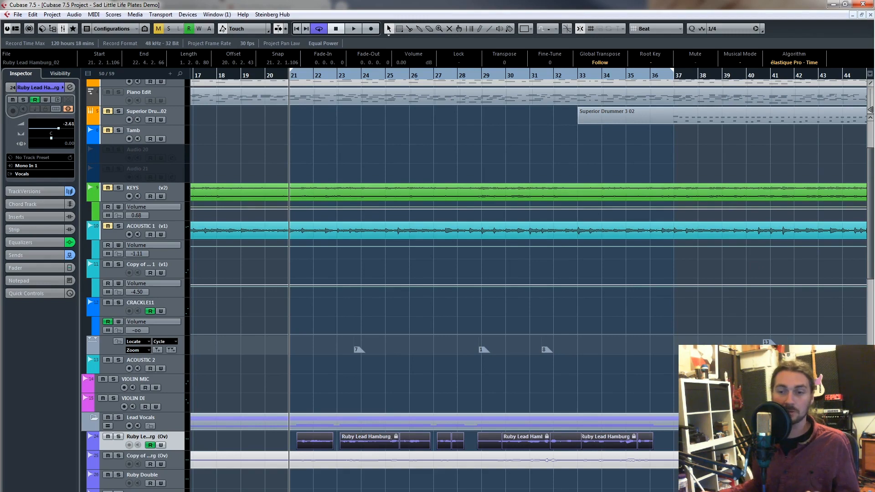
# Place the playhead at about bar 53, where the violin parts begin in the arrangement
pyautogui.press('g')
pyautogui.press('g')
pyautogui.press('g')
pyautogui.press('g')
pyautogui.press('g')
pyautogui.press('g')
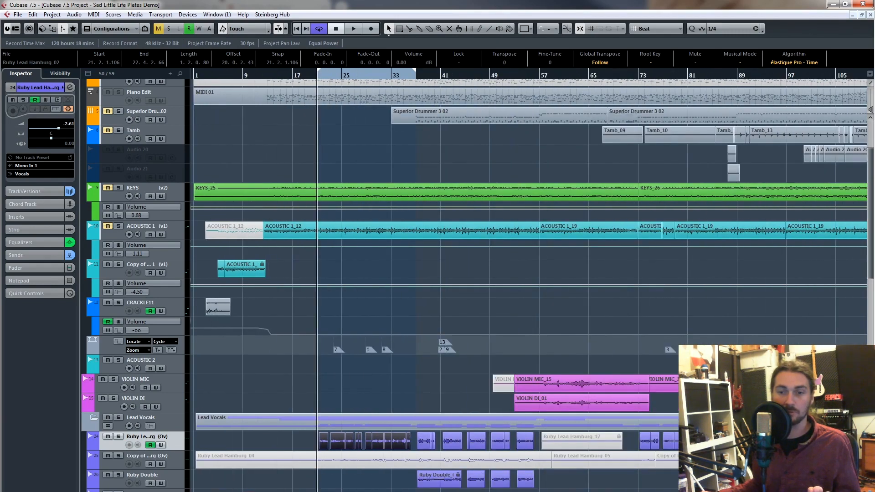
pyautogui.press('g')
pyautogui.press('g')
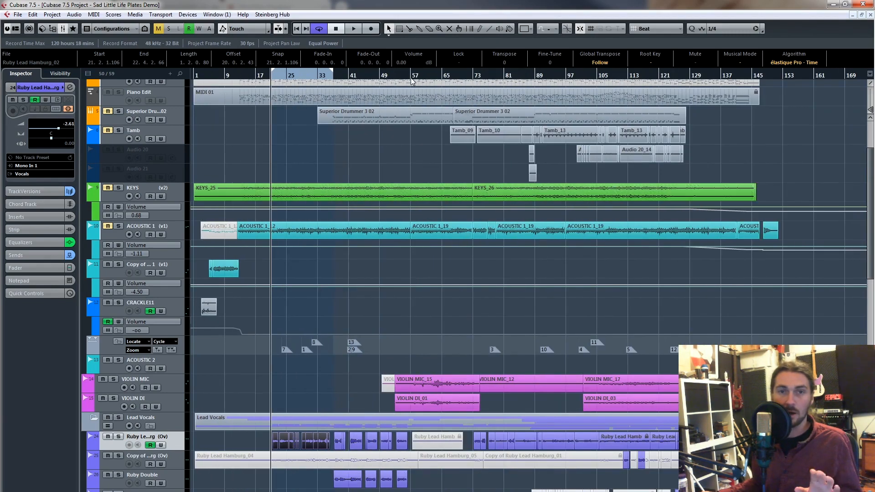
pyautogui.click(397, 78)
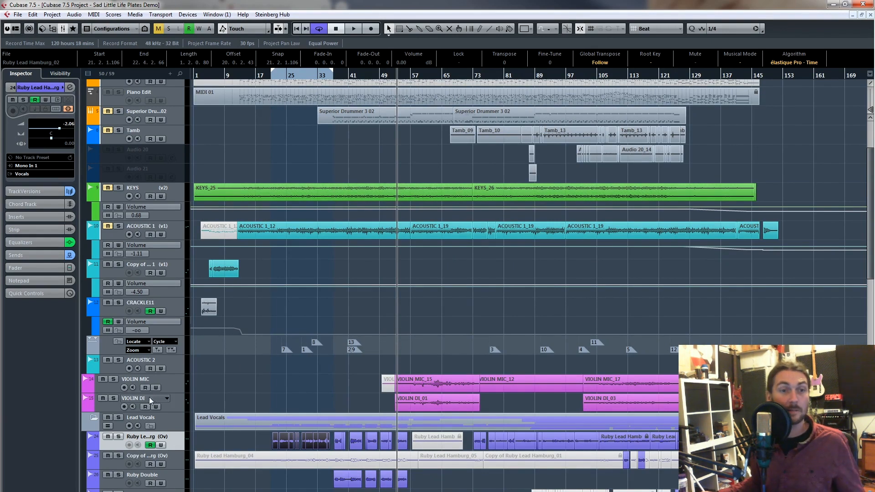
# Solo the Violin and Keys Master group tracks
pyautogui.scroll(-10, 160, 433)
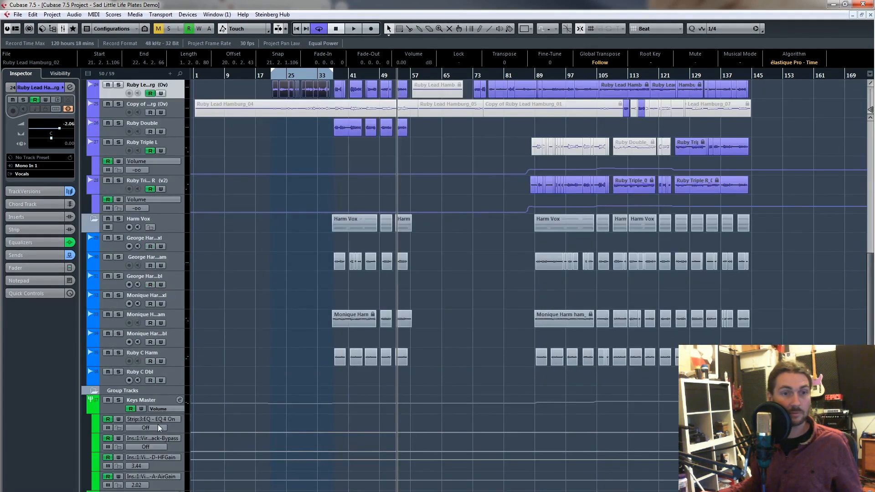
pyautogui.scroll(-5, 158, 425)
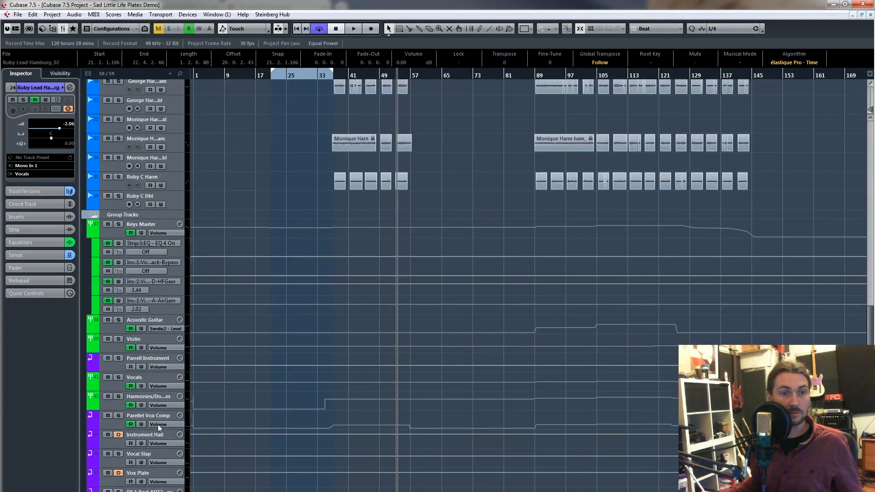
pyautogui.click(118, 338)
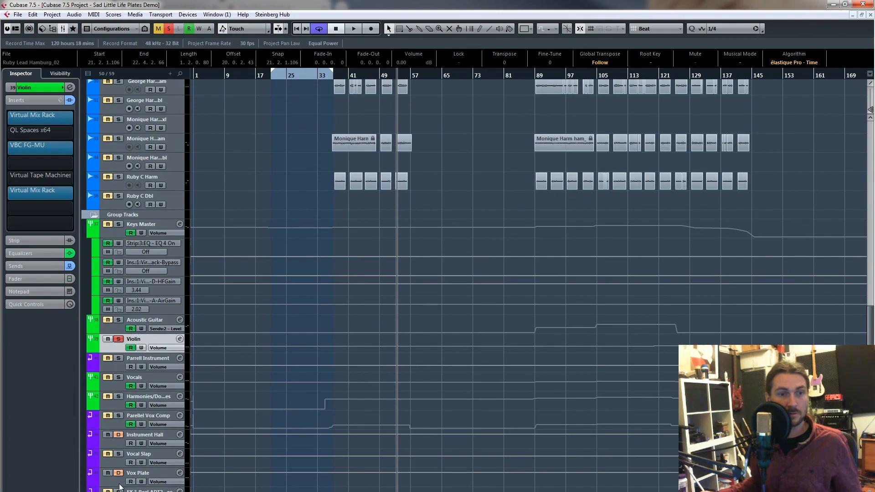
pyautogui.click(123, 225)
pyautogui.scroll(15, 378, 277)
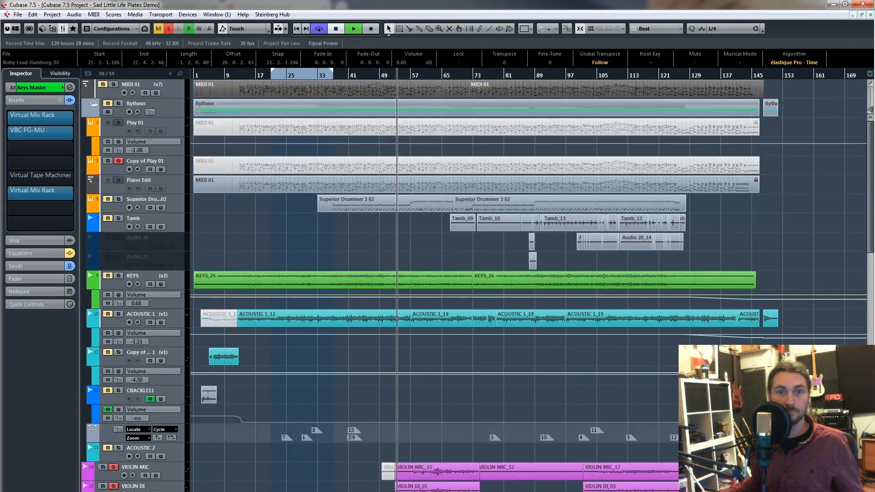
# Play the soloed keys and violin through the Lustrous Plates reverb on the Instrument Hall channel
pyautogui.press('space')
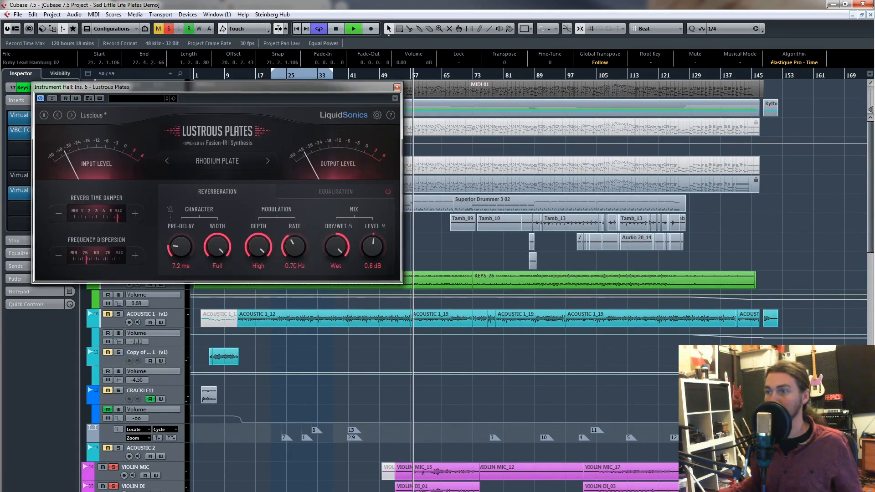
pyautogui.moveTo(293, 87); pyautogui.dragTo(584, 91)
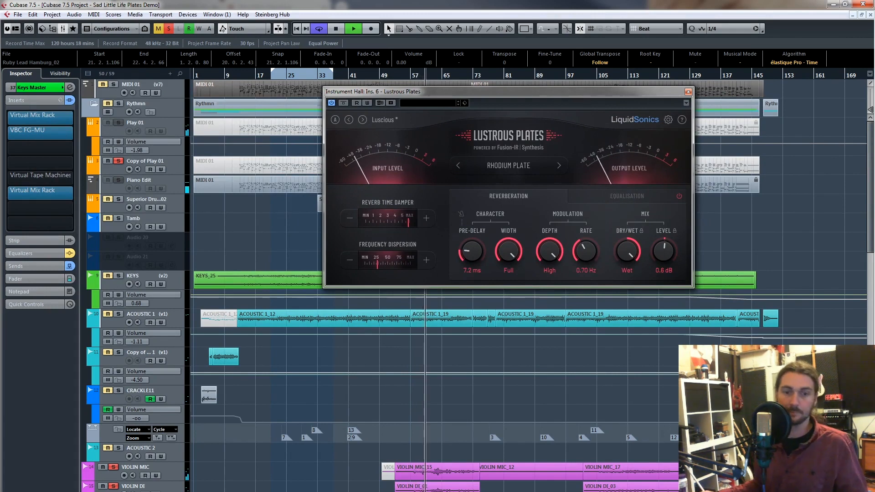
pyautogui.click(689, 92)
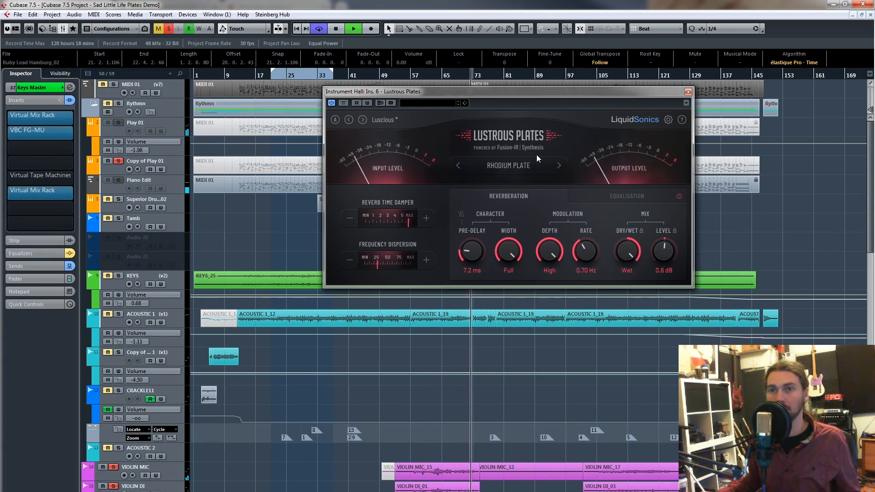
pyautogui.press('space')
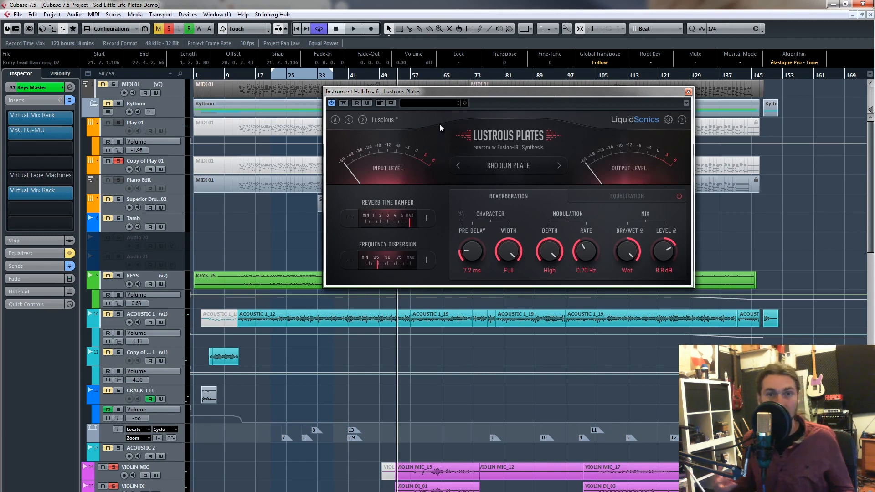
# Play the instruments while setting the reverb's level to 7.2 dB and its Frequency Dispersion to Max
pyautogui.press('space')
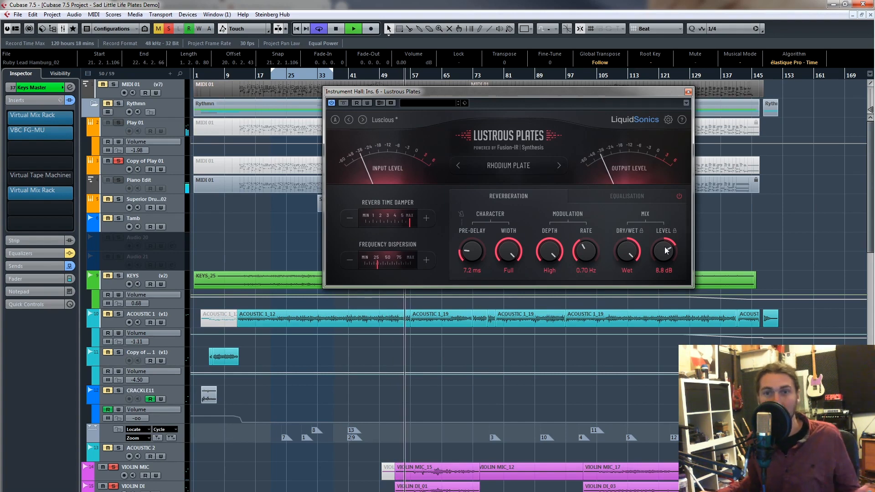
pyautogui.moveTo(667, 250); pyautogui.dragTo(665, 254)
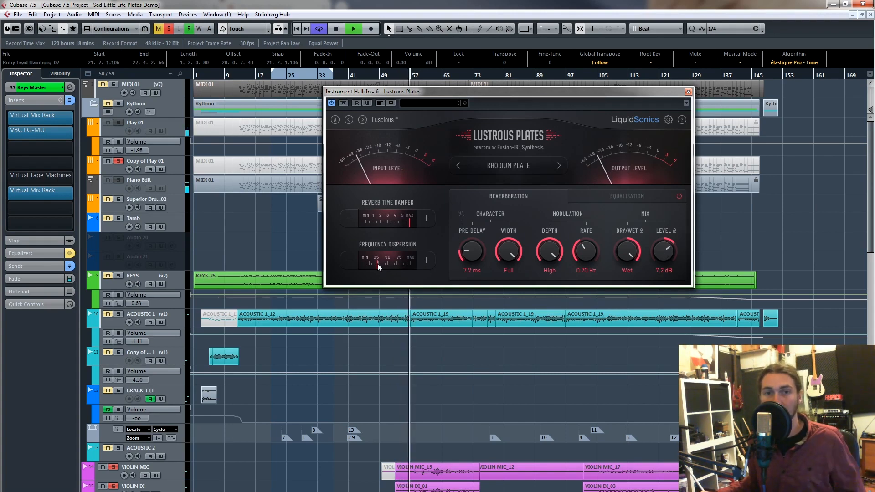
pyautogui.moveTo(378, 263); pyautogui.dragTo(575, 198)
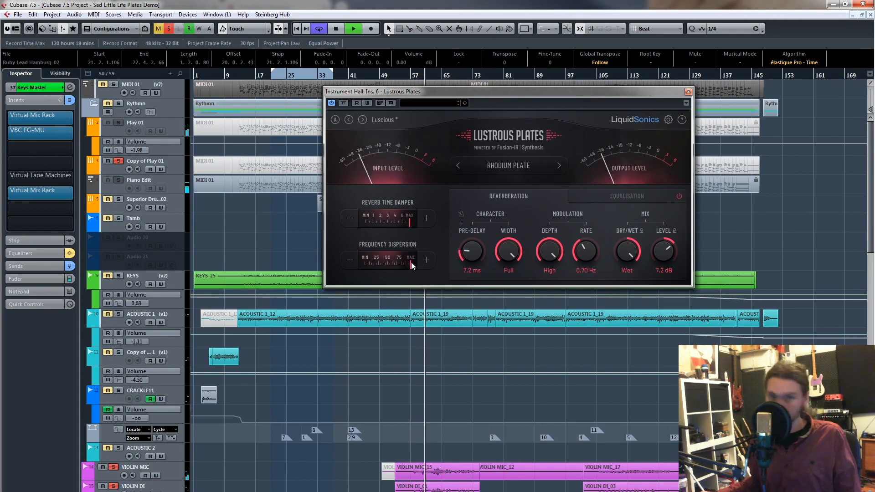
# Audition the Chrome, Corbomite and Rhodium plates on the soloed instruments, keeping Chrome Plate
pyautogui.click(504, 169)
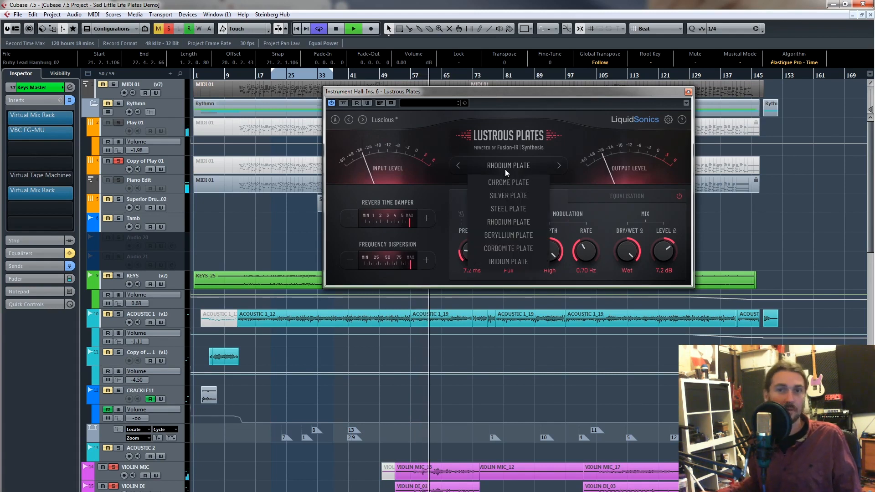
pyautogui.click(524, 183)
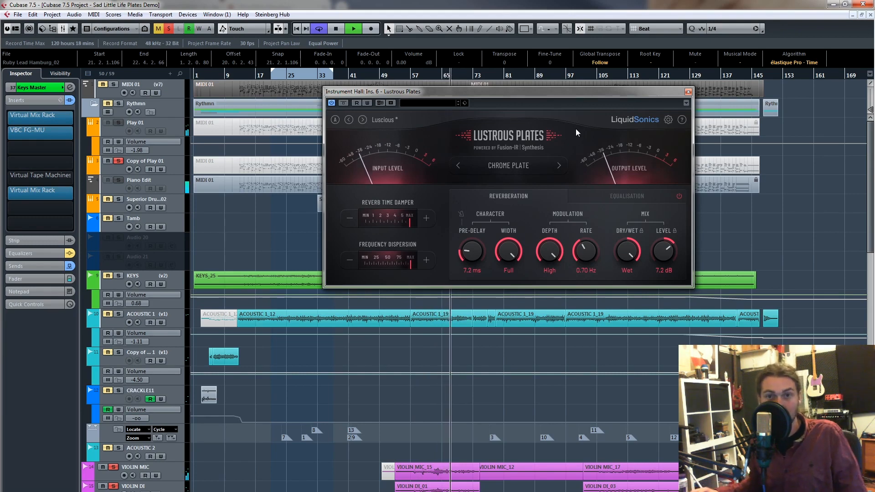
pyautogui.click(527, 166)
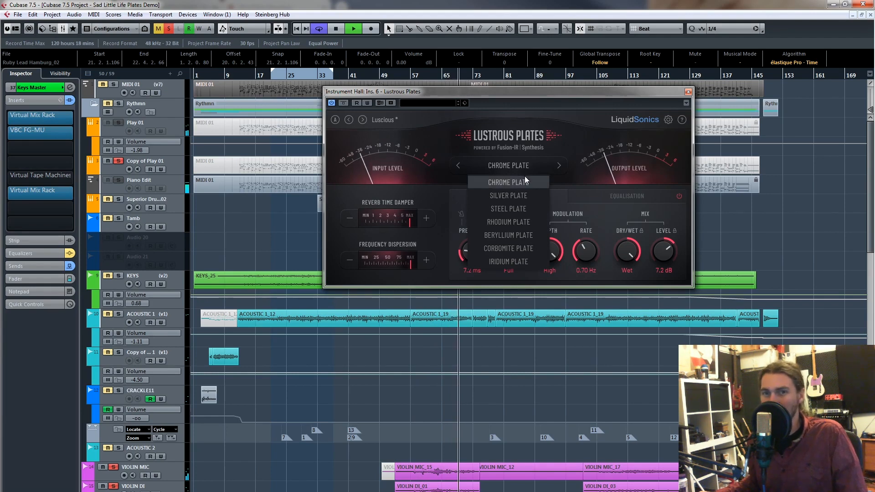
pyautogui.click(518, 246)
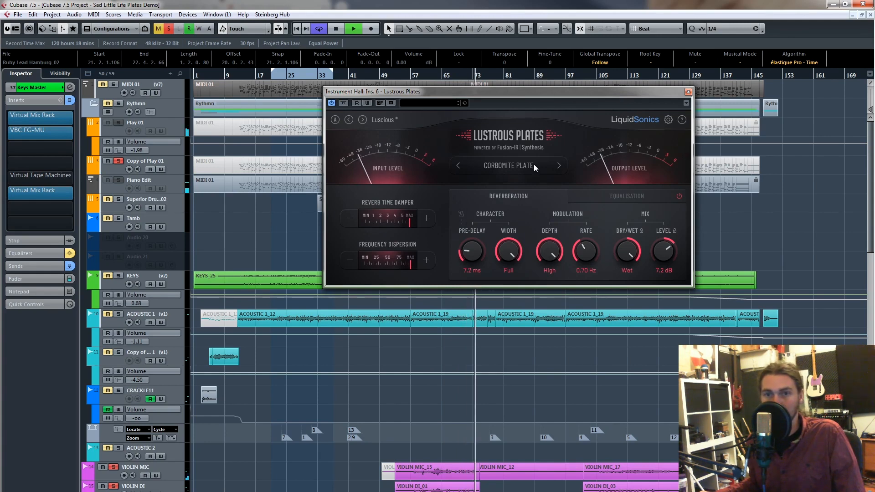
pyautogui.press('Left')
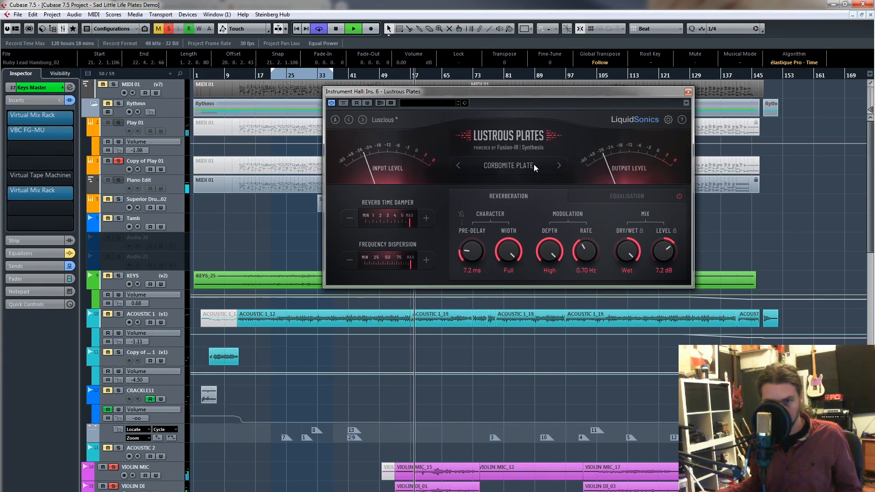
pyautogui.click(534, 164)
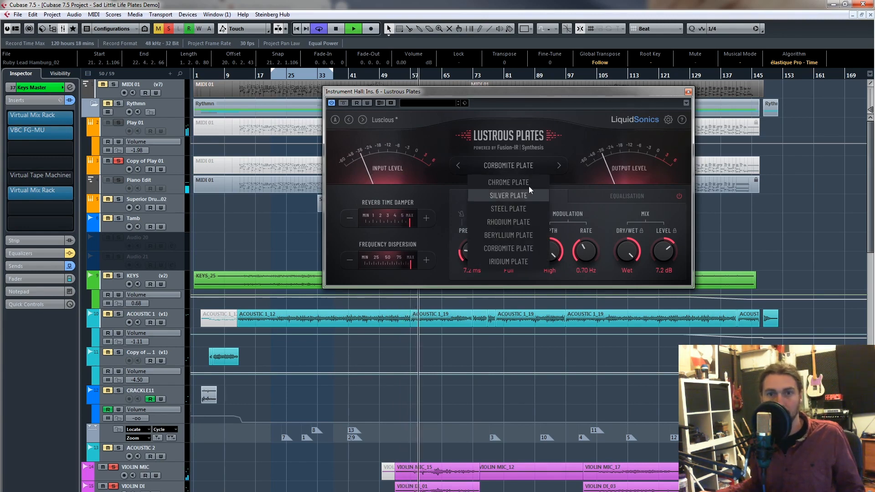
pyautogui.click(523, 219)
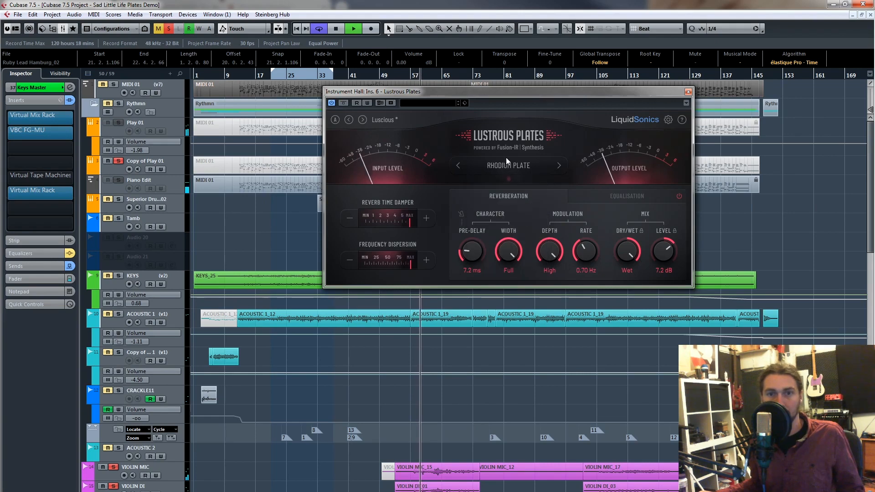
pyautogui.click(533, 163)
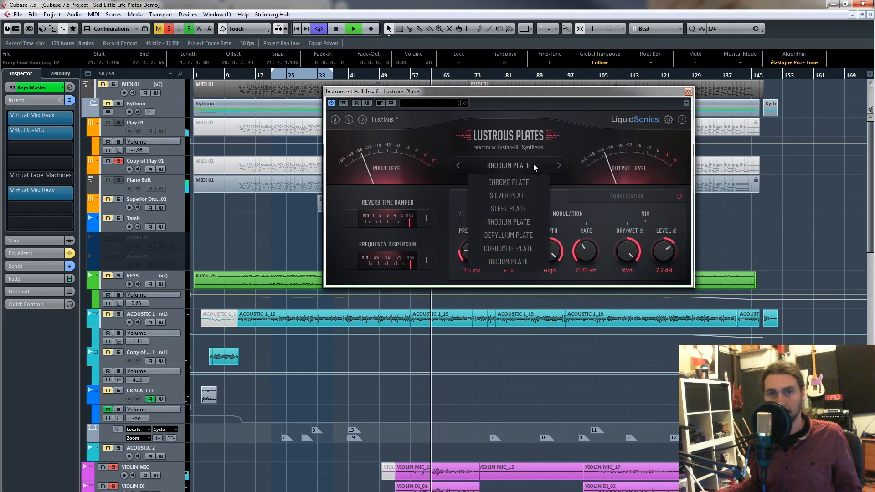
pyautogui.click(522, 180)
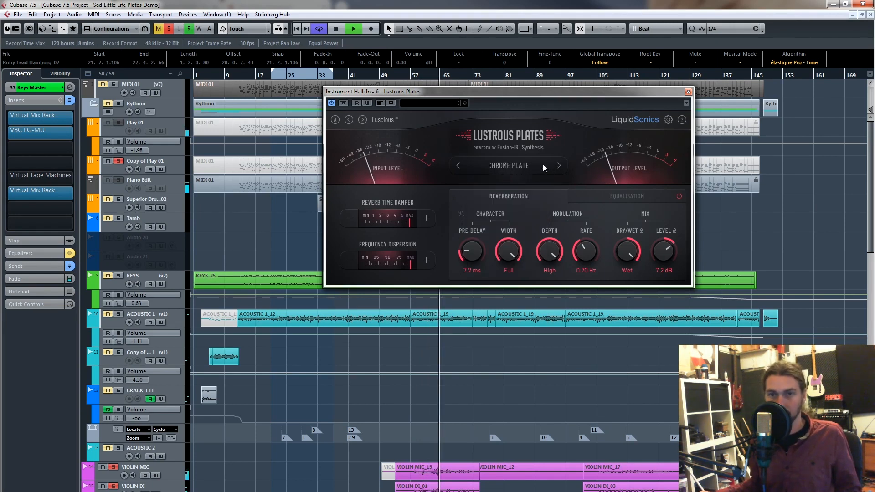
# Stop playback and set the level to 1.8 dB, Reverb Time Damper to about 5 and Frequency Dispersion to about 80
pyautogui.press('space')
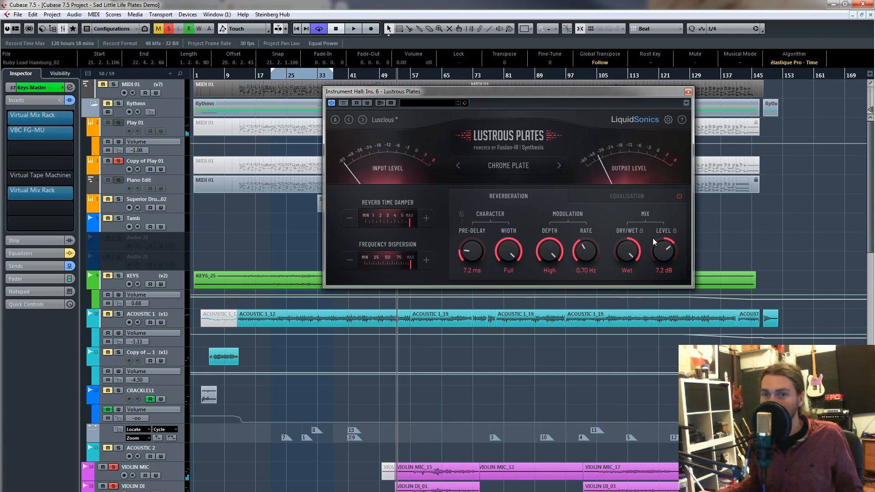
pyautogui.moveTo(660, 252); pyautogui.dragTo(658, 260)
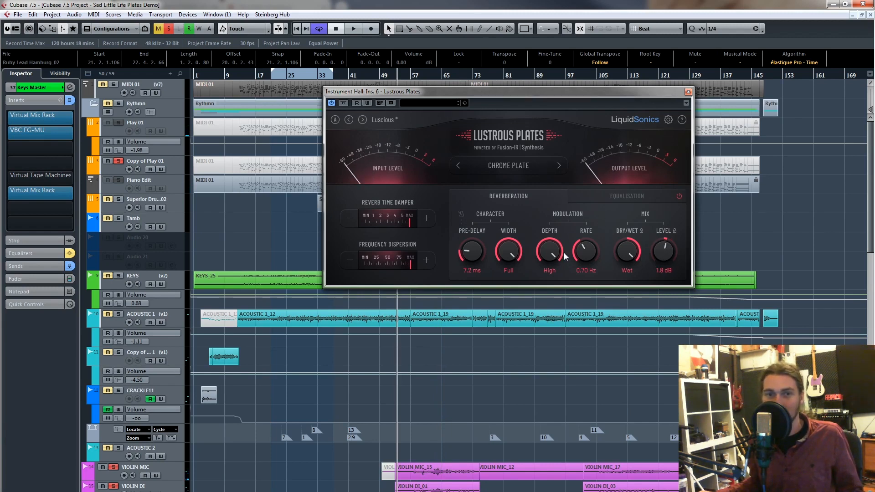
pyautogui.moveTo(404, 229)
pyautogui.mouseDown()
pyautogui.moveTo(407, 272)
pyautogui.moveTo(399, 280)
pyautogui.mouseUp()
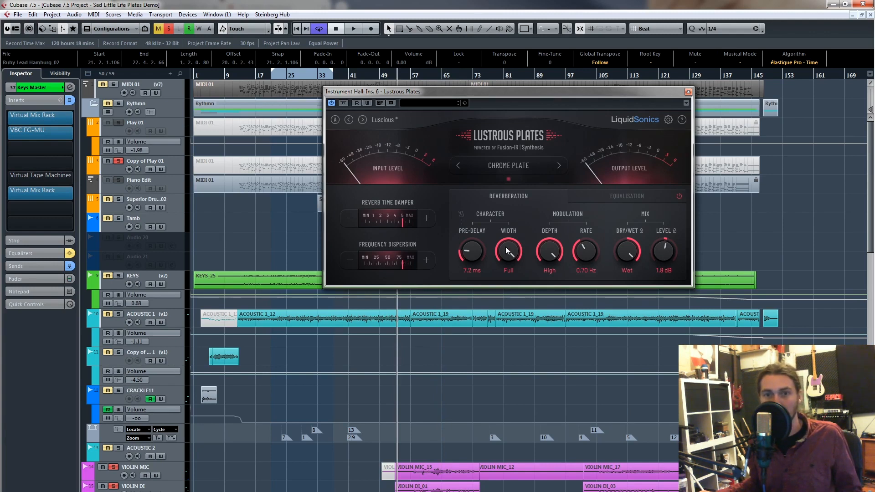
# Equalise the reverb with a 62 Hz low cut and a -2.0 dB low-band gain at 246 Hz
pyautogui.click(613, 199)
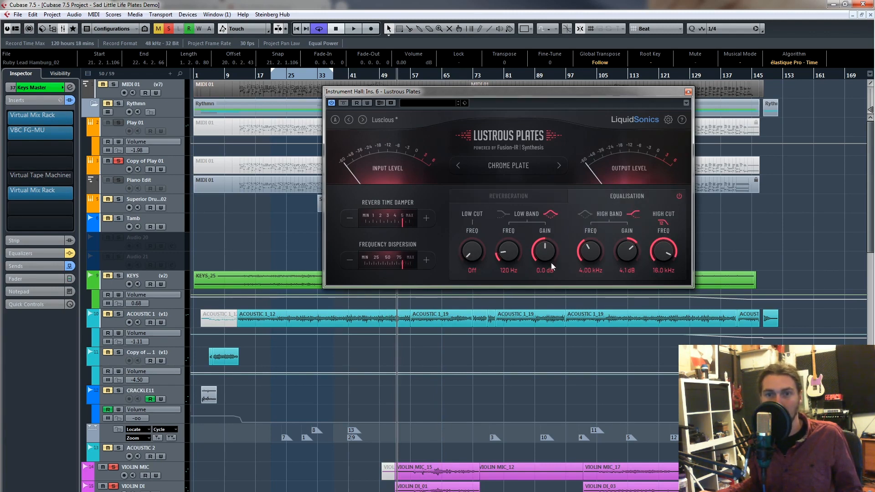
pyautogui.moveTo(509, 250); pyautogui.dragTo(537, 258)
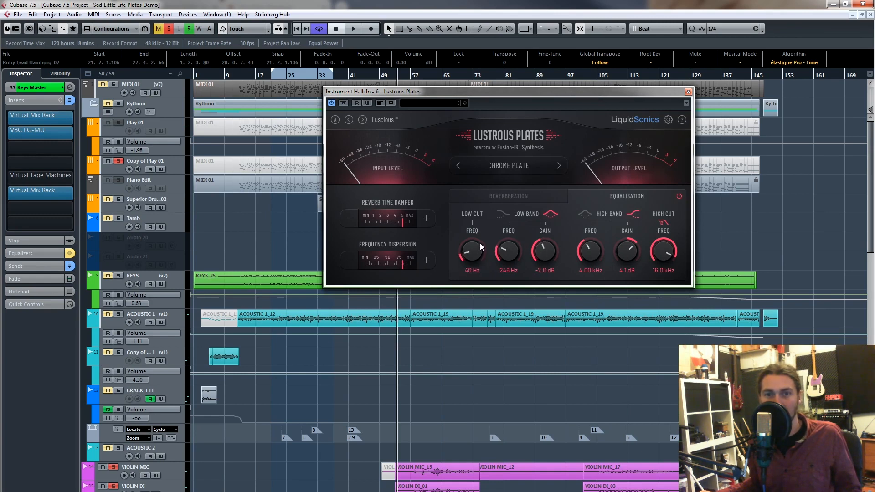
# Play the soloed instruments and set the instrument reverb's level to 0.5 dB
pyautogui.press('space')
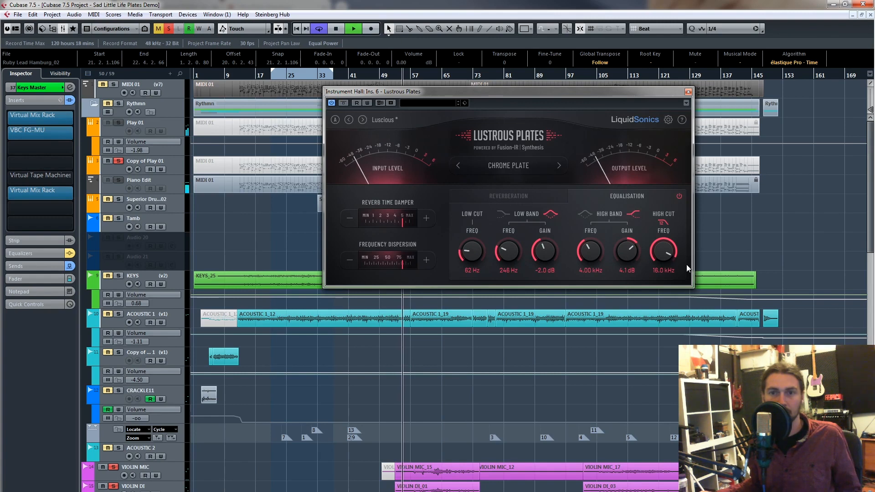
pyautogui.click(524, 196)
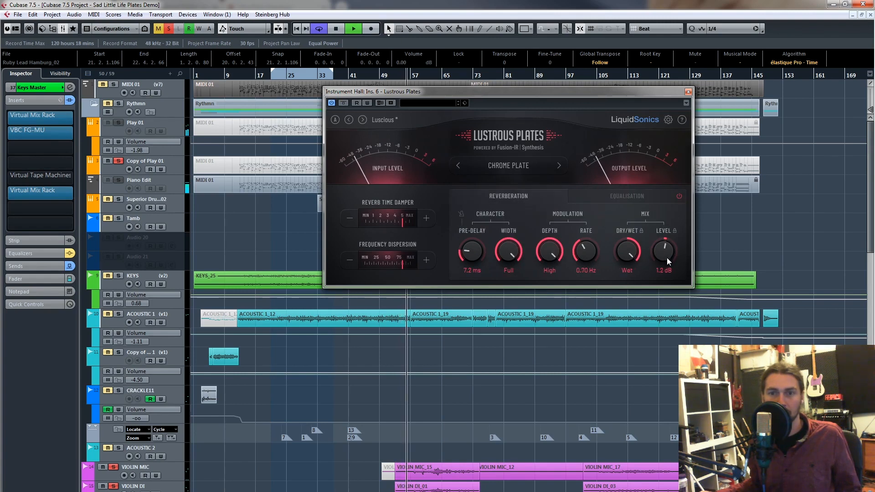
pyautogui.moveTo(666, 258); pyautogui.dragTo(667, 259)
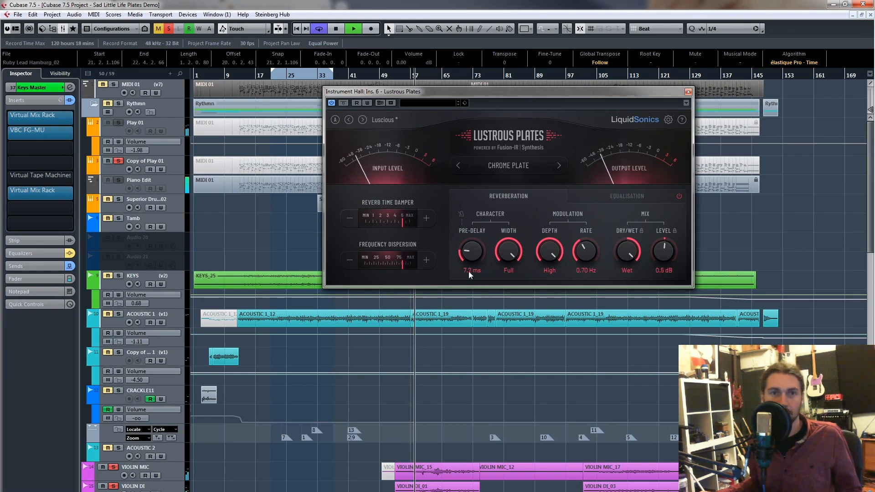
# Clear all track solos to hear the instrument reverb in the full mix, and stop playback and close the reverb
pyautogui.click(171, 27)
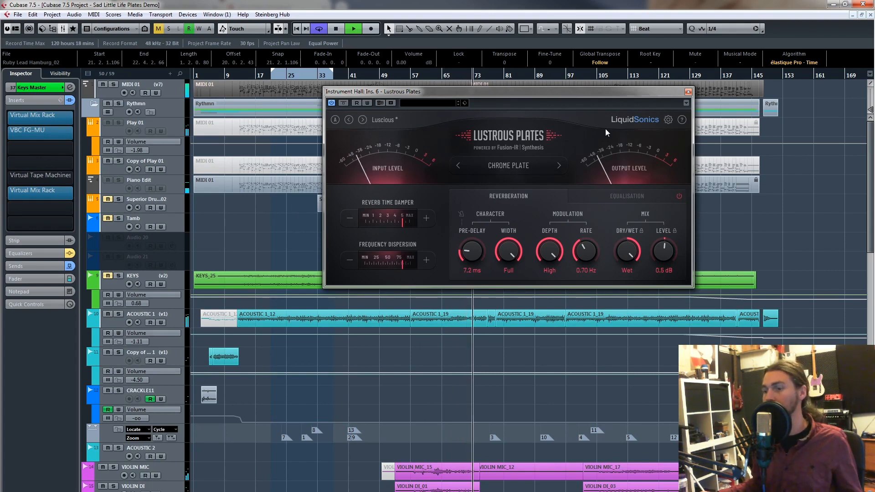
pyautogui.press('space')
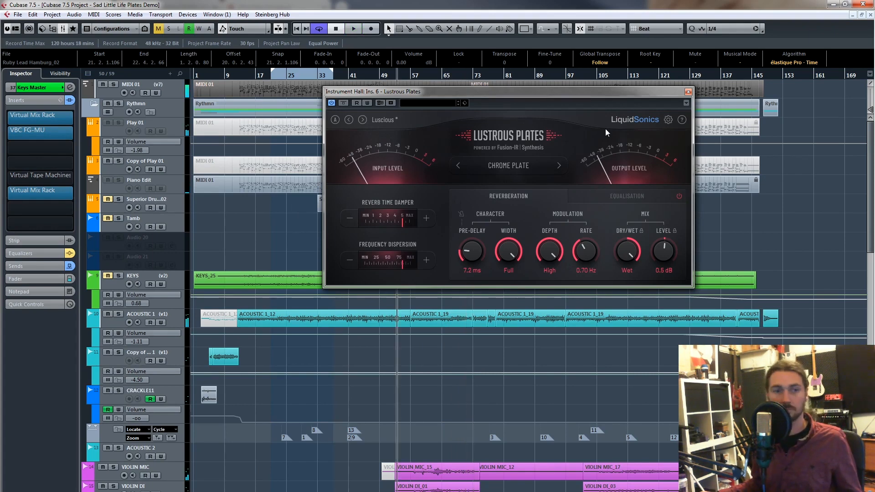
pyautogui.click(689, 92)
# Play the full mix from about bar 103 and examine the violin, lead vocal and harmony tracks in the arrangement
pyautogui.scroll(-6, 783, 281)
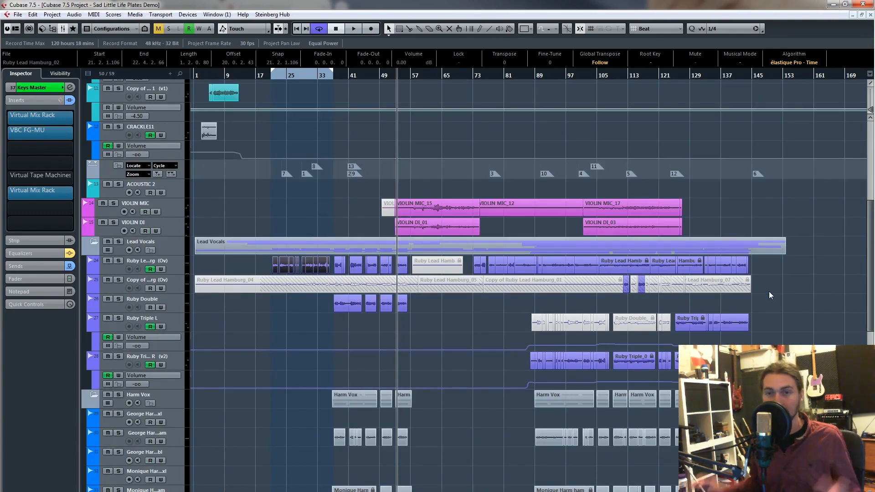
pyautogui.scroll(-2, 770, 296)
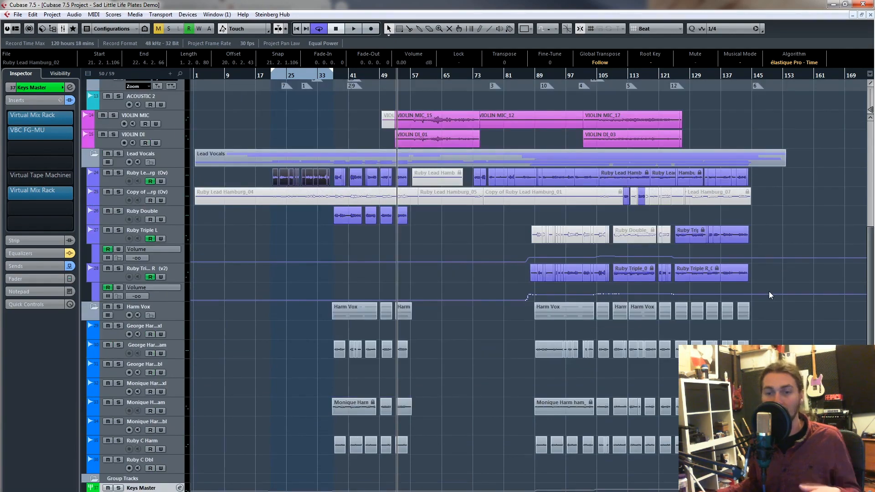
pyautogui.scroll(4, 770, 295)
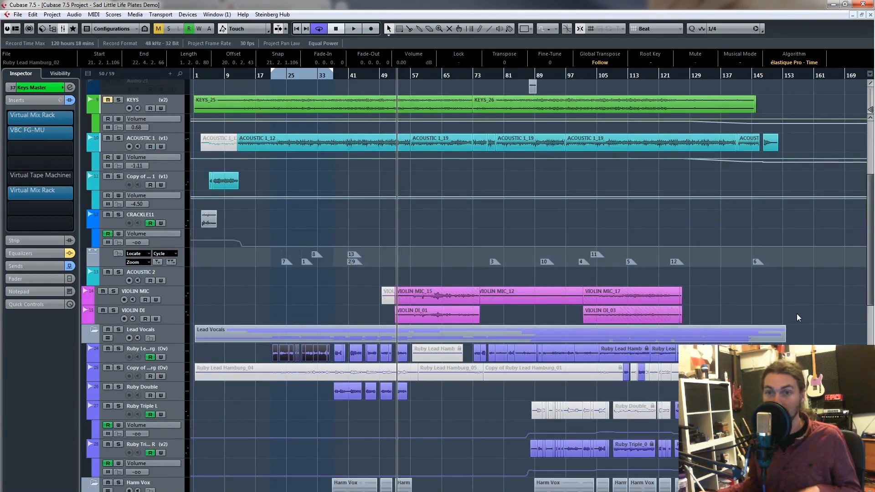
pyautogui.click(593, 76)
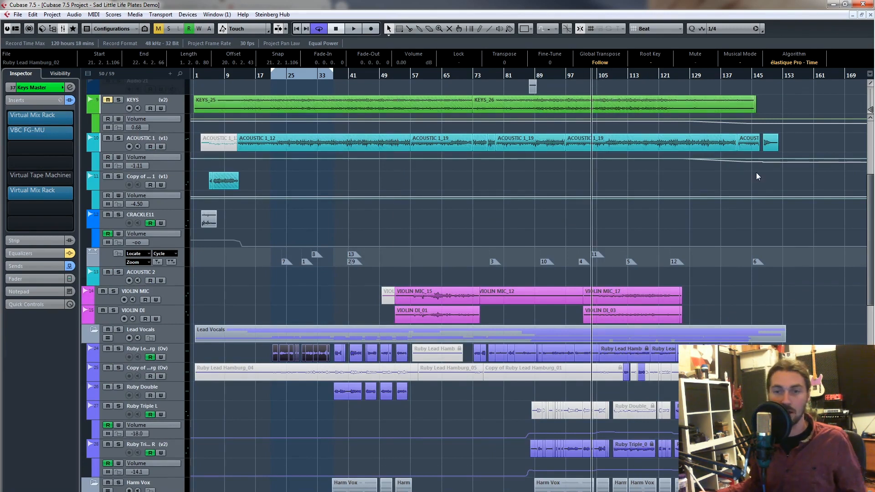
pyautogui.press('space')
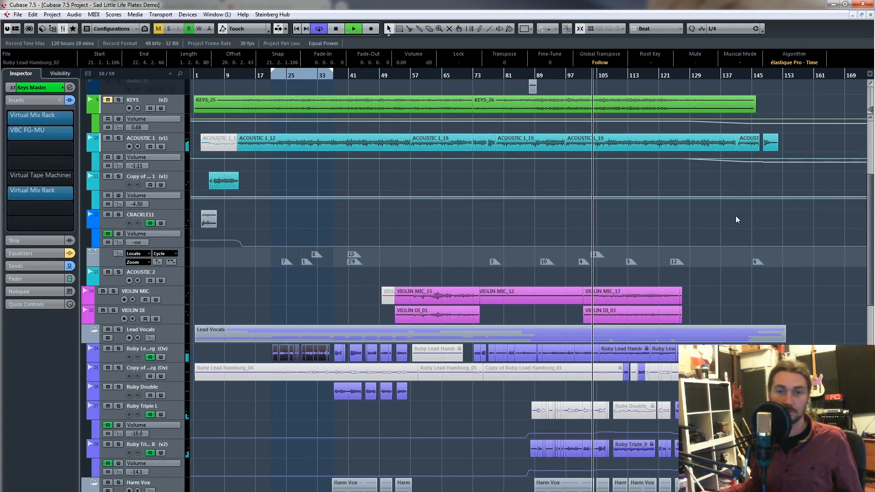
pyautogui.scroll(-4, 736, 215)
pyautogui.scroll(4, 736, 215)
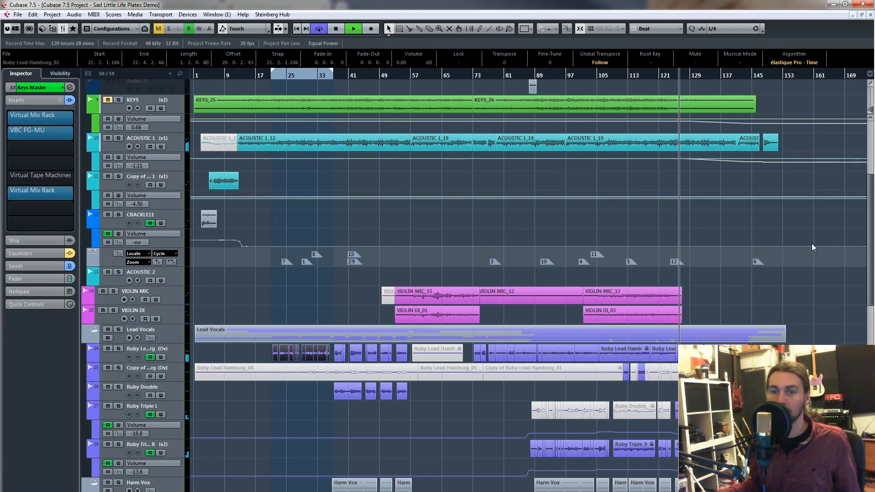
pyautogui.scroll(-2, 812, 243)
pyautogui.scroll(-2, 835, 216)
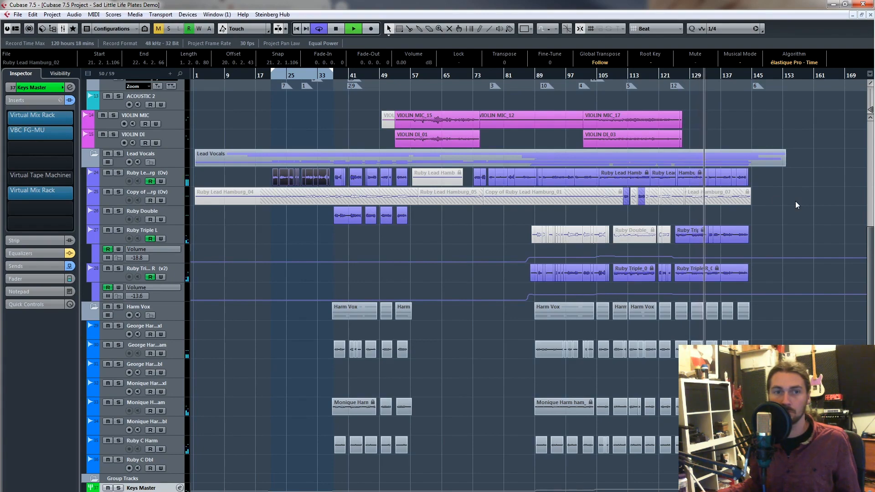
pyautogui.scroll(-3, 795, 201)
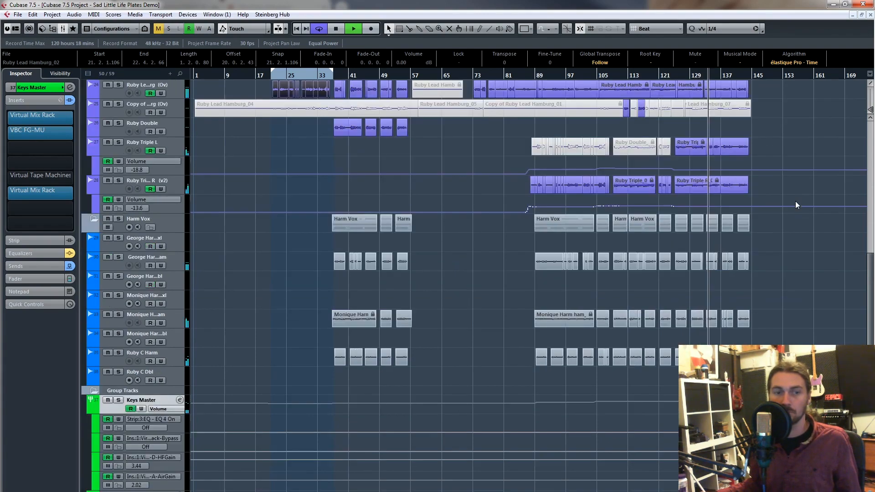
pyautogui.scroll(10, 795, 201)
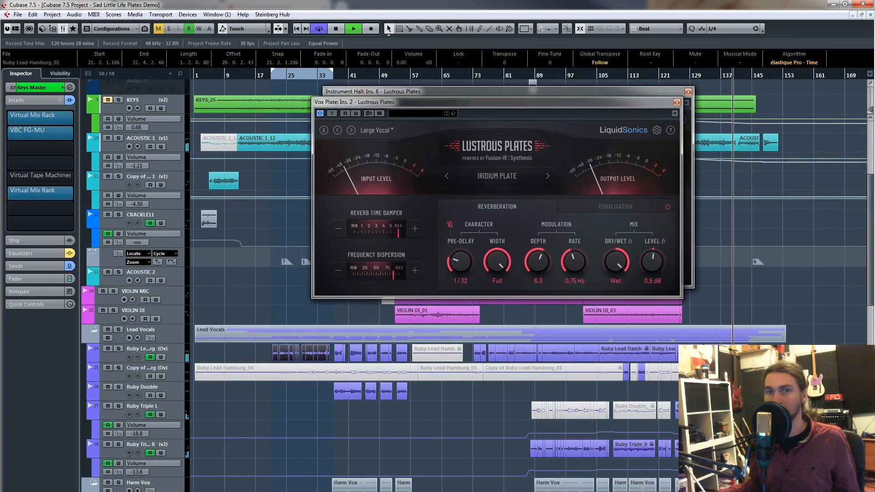
# Reset the Vox Plate reverb to the Large Vocal preset with Rhodium Plate and replay the mix from about bar 124
pyautogui.moveTo(490, 109); pyautogui.dragTo(503, 164)
pyautogui.click(499, 231)
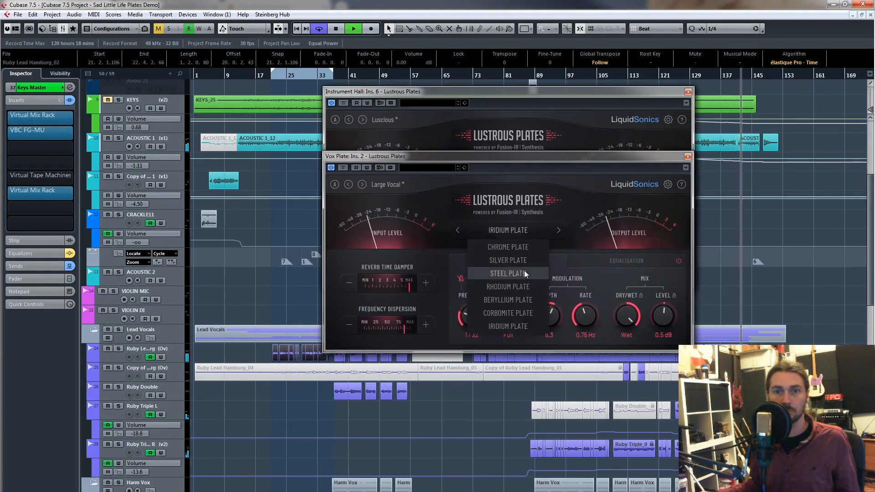
pyautogui.click(381, 184)
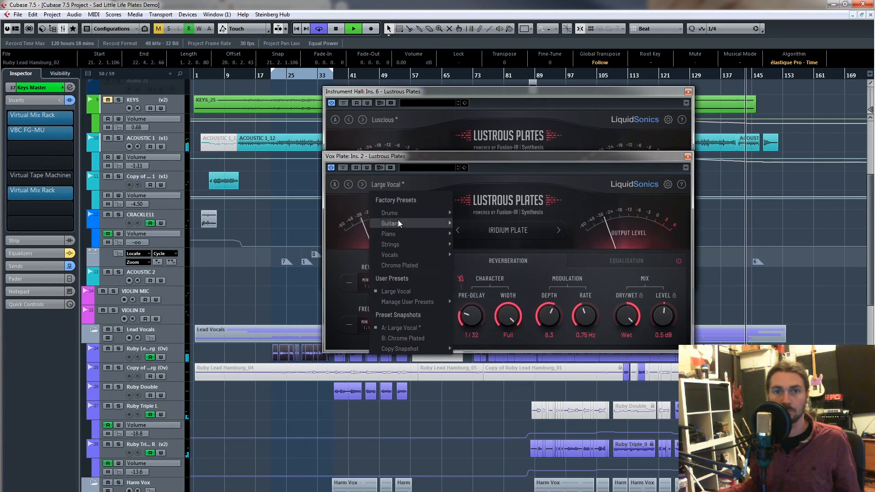
pyautogui.click(389, 328)
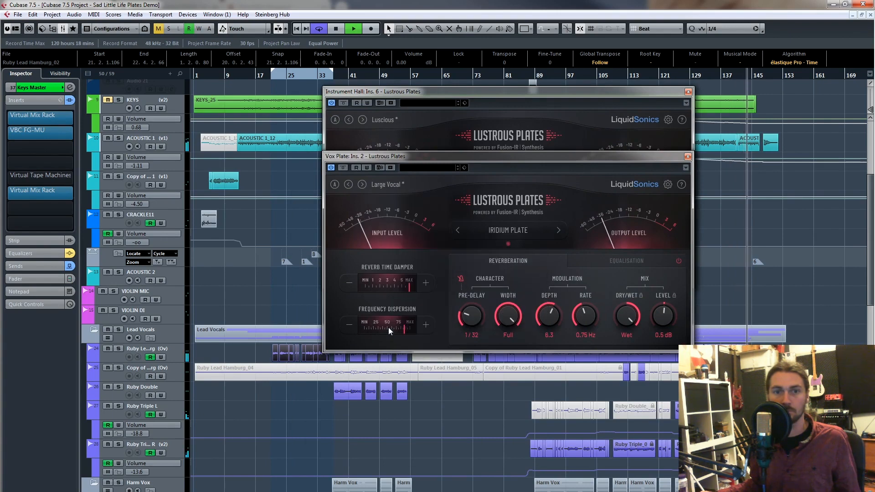
pyautogui.click(512, 230)
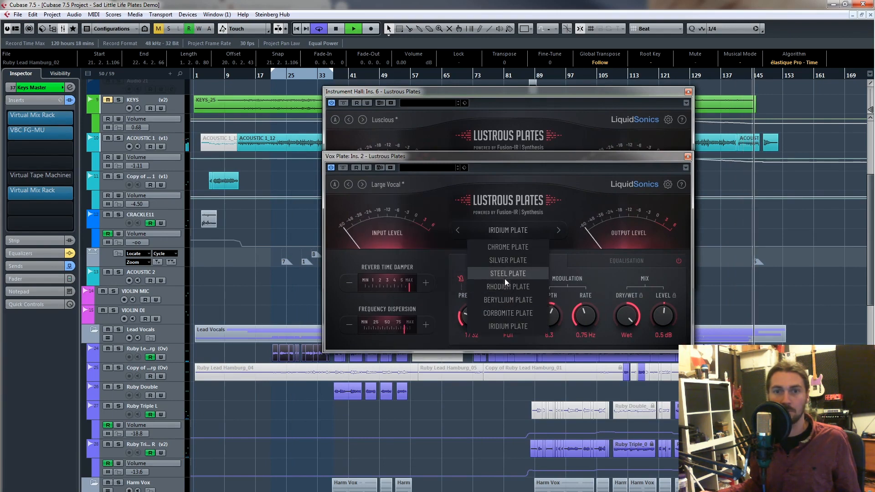
pyautogui.click(518, 283)
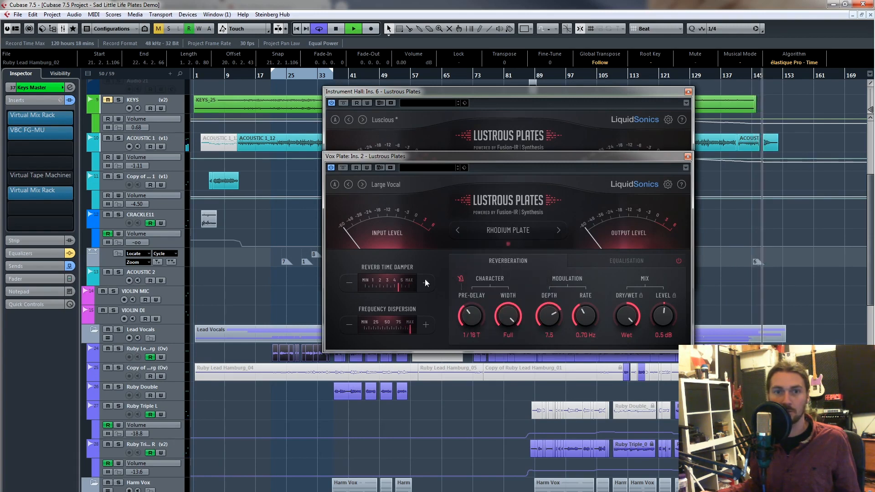
pyautogui.click(676, 75)
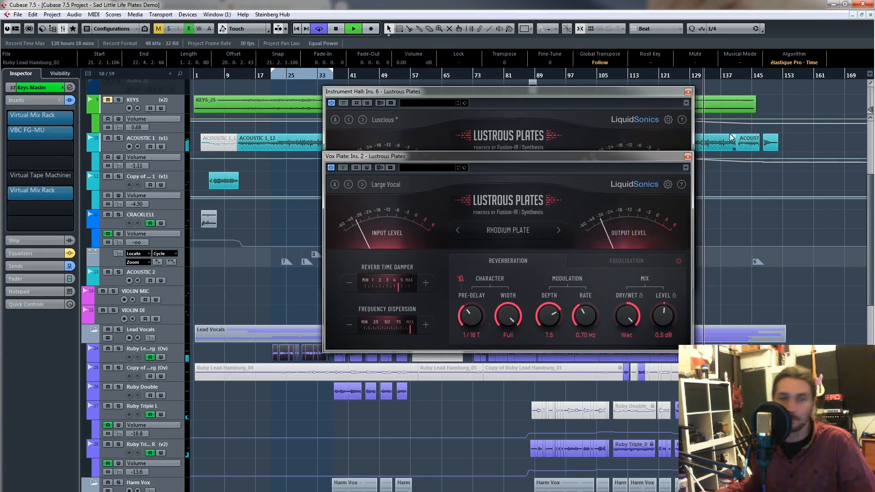
pyautogui.click(688, 92)
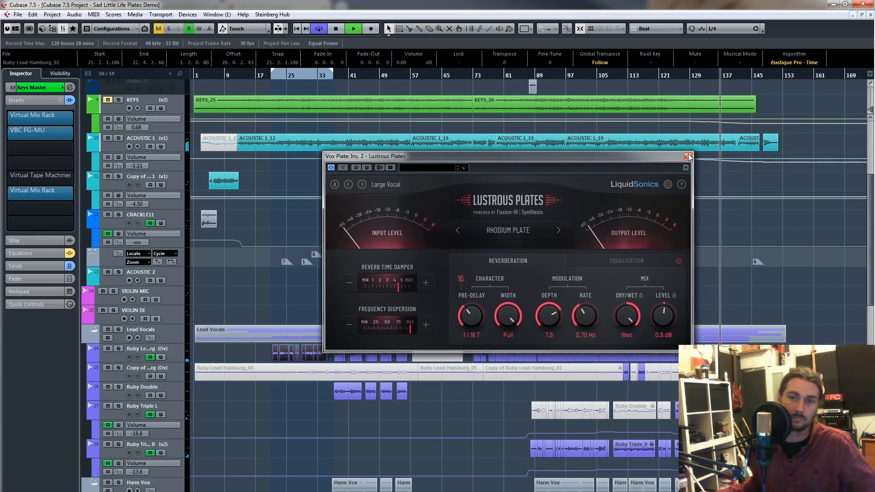
# Solo the Harm Vox folder and both triple-tracked vocal tracks, and listen to them before stopping playback
pyautogui.click(118, 483)
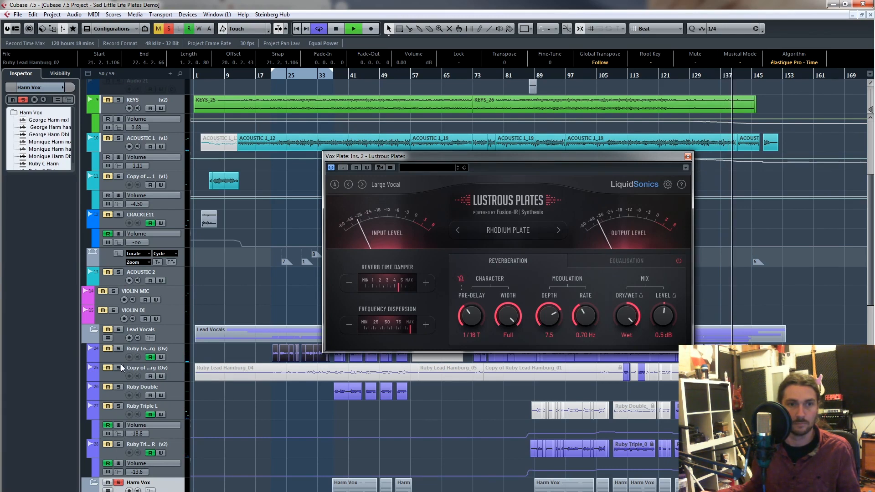
pyautogui.scroll(-5, 121, 364)
pyautogui.click(119, 269)
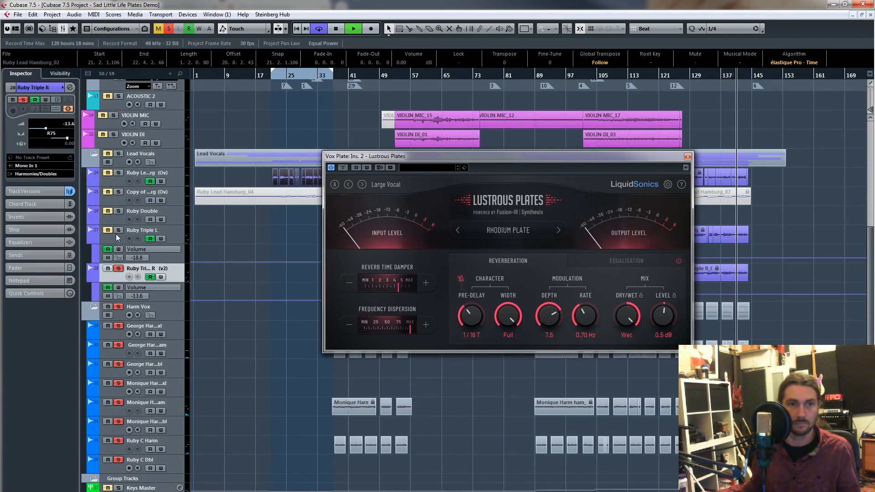
pyautogui.click(117, 231)
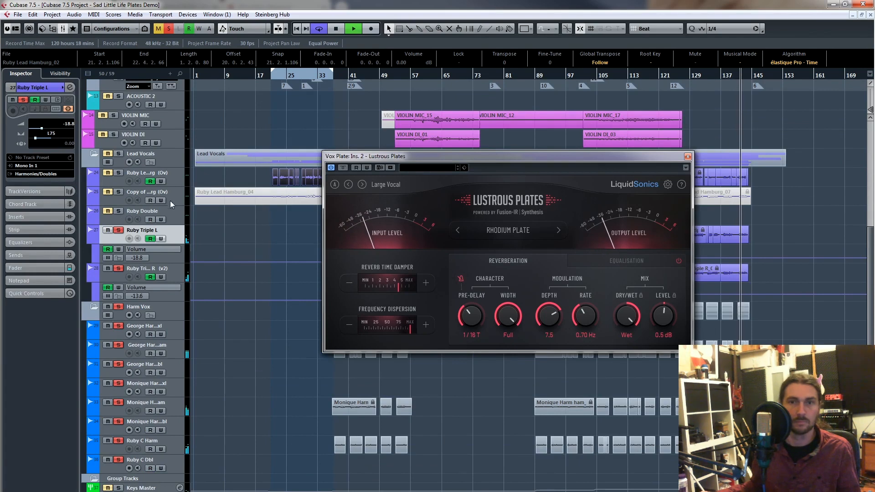
pyautogui.click(688, 156)
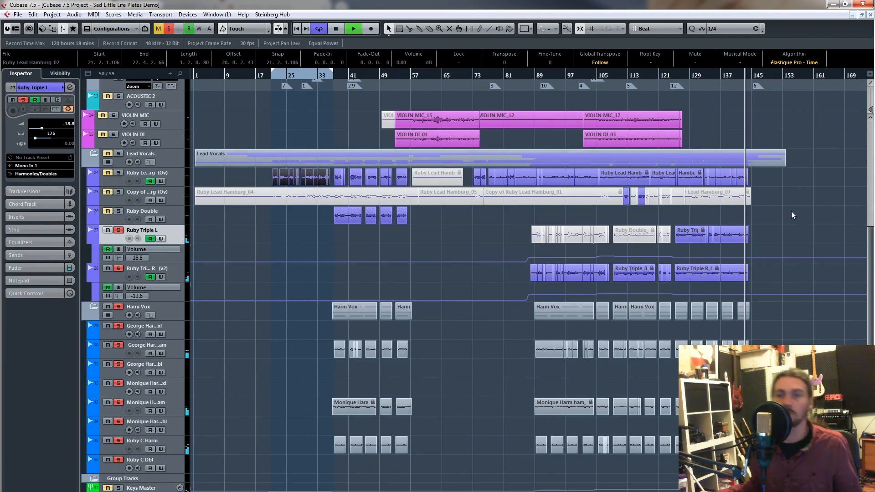
pyautogui.press('space')
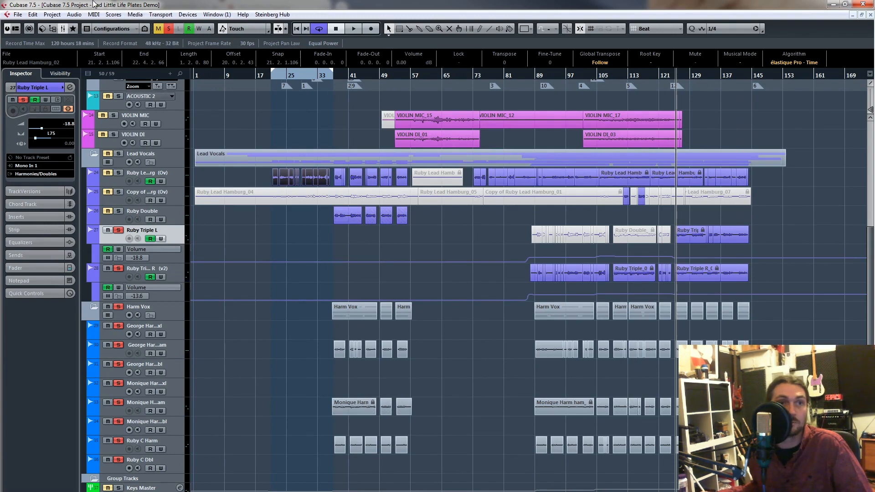
# Open the project Something Something Love Plate Demo-01
pyautogui.click(18, 14)
pyautogui.click(33, 14)
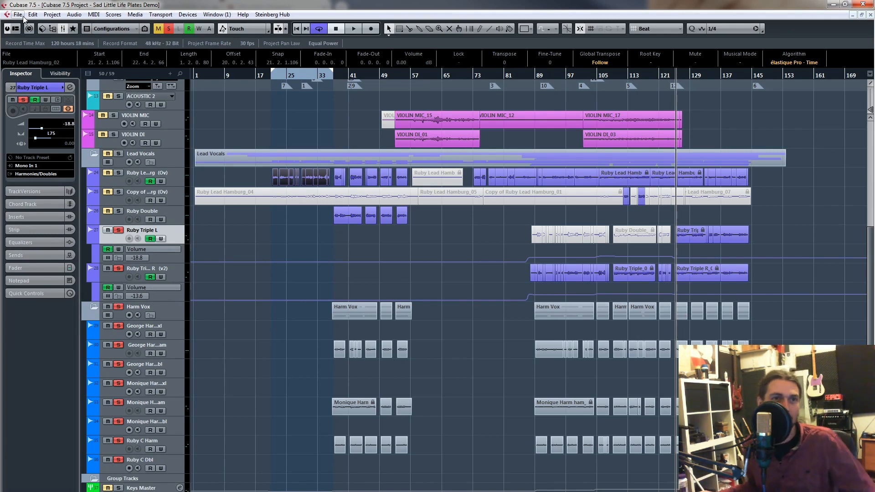
pyautogui.click(19, 14)
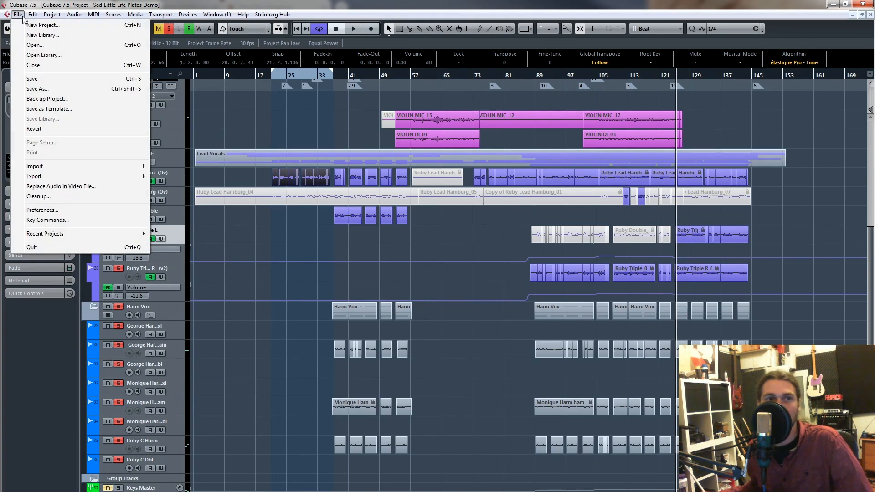
pyautogui.click(25, 45)
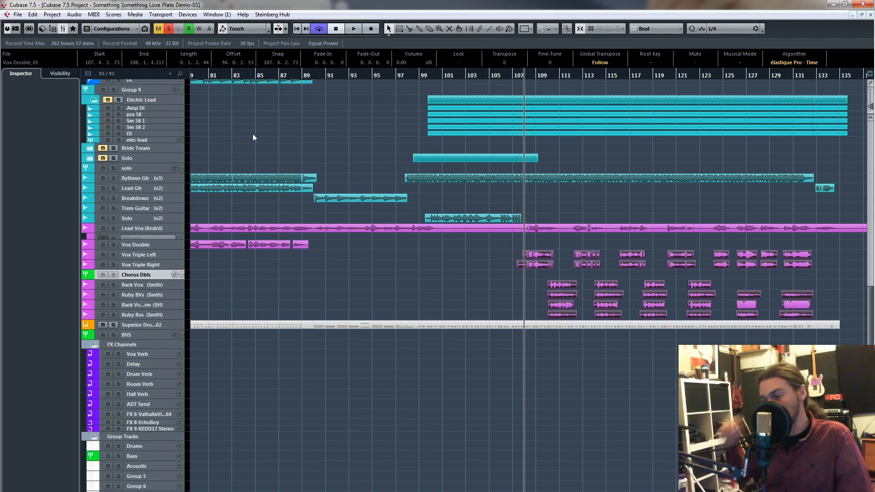
pyautogui.press('F3')
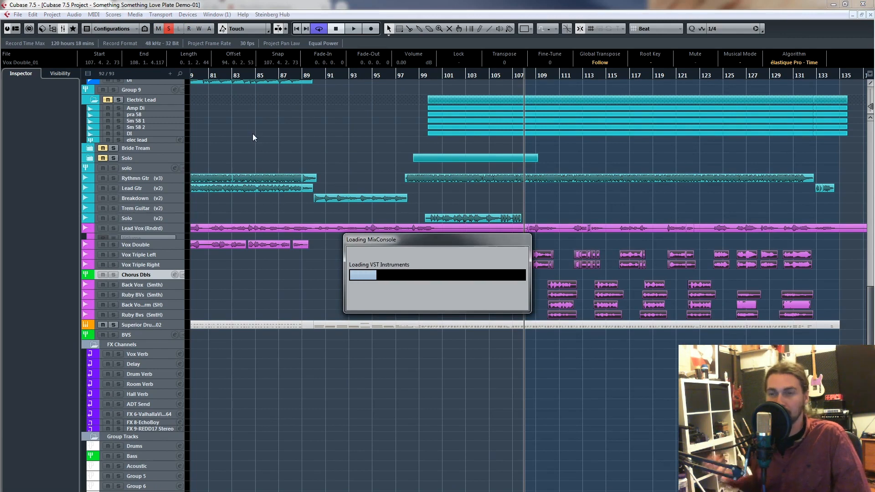
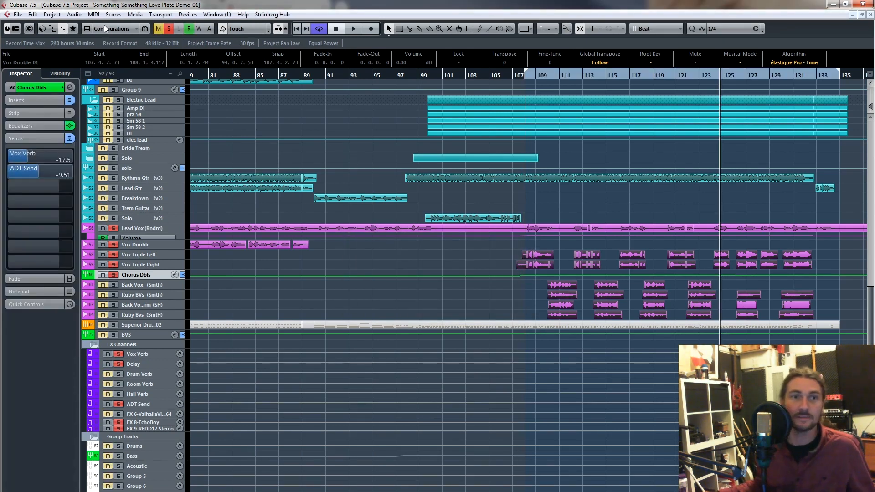
# Clear all track solos and play the full mix from about bar 108
pyautogui.click(168, 28)
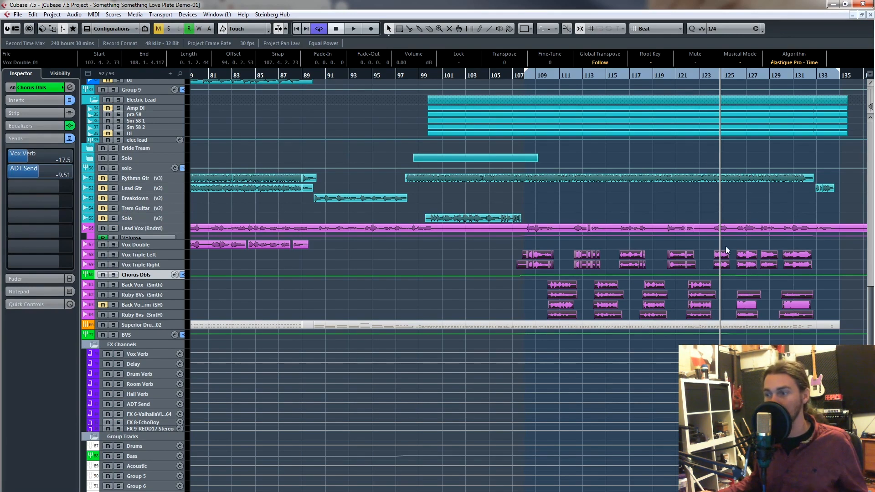
pyautogui.click(526, 75)
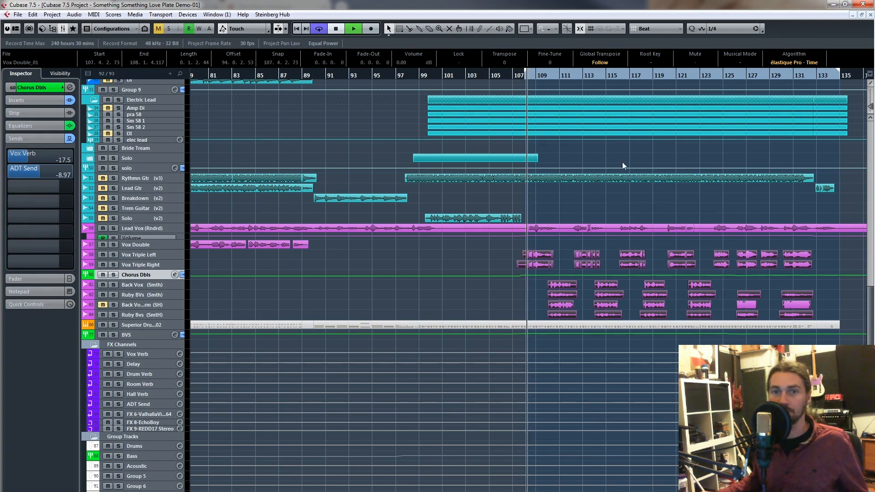
pyautogui.press('space')
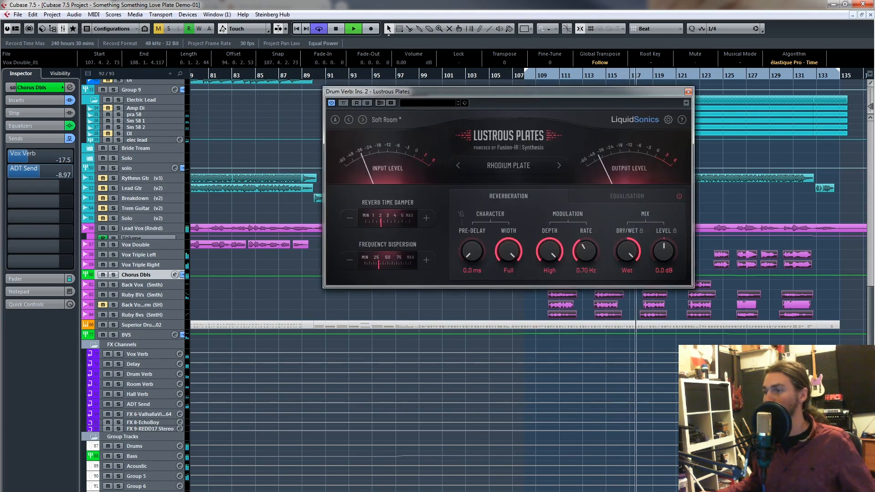
# Arrange the Vox Verb, Drum Verb and Hall Verb reverb windows apart so all three plates can be viewed during playback
pyautogui.moveTo(839, 205); pyautogui.dragTo(601, 305)
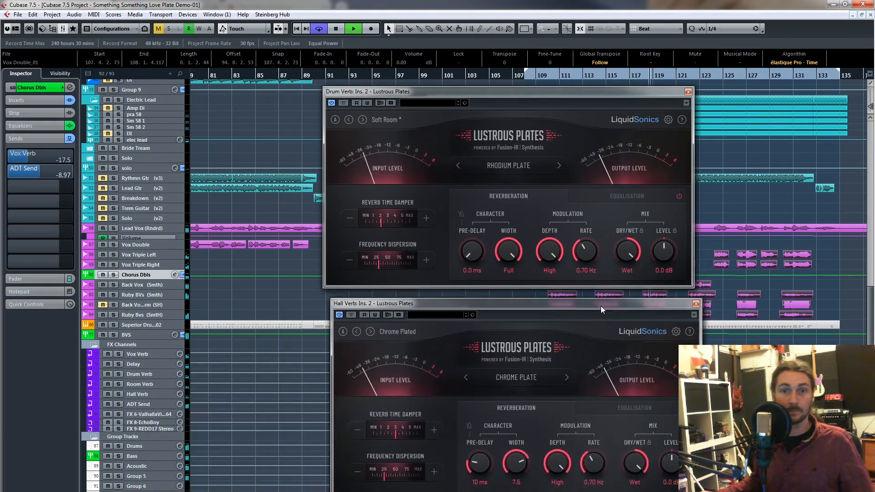
pyautogui.moveTo(523, 92); pyautogui.dragTo(498, 94)
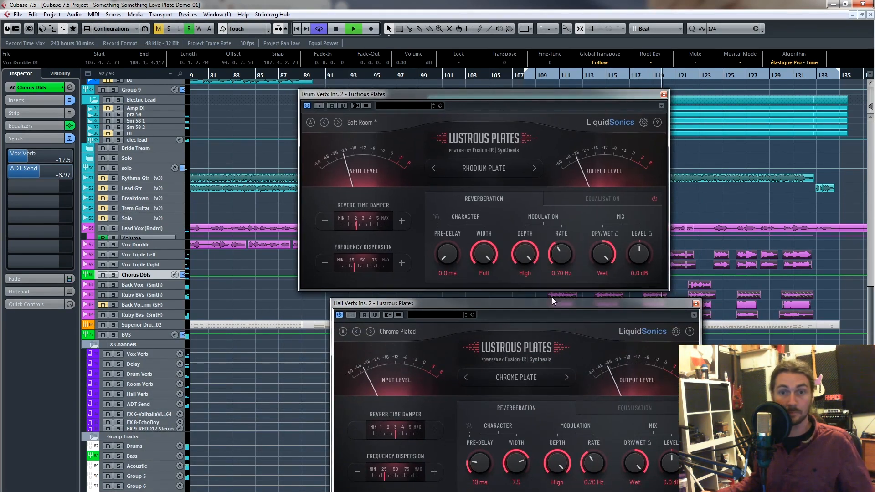
pyautogui.moveTo(552, 297); pyautogui.dragTo(514, 301)
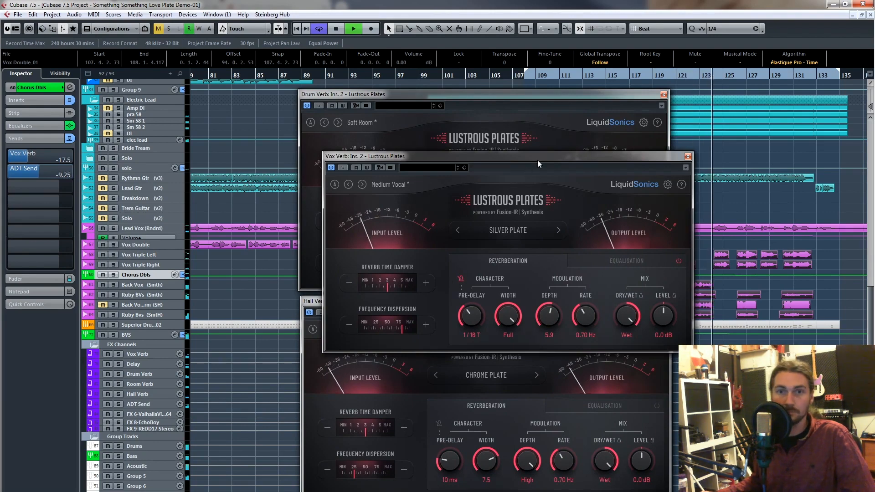
pyautogui.moveTo(537, 160); pyautogui.dragTo(258, 94)
pyautogui.moveTo(520, 96); pyautogui.dragTo(674, 87)
pyautogui.moveTo(562, 301); pyautogui.dragTo(519, 306)
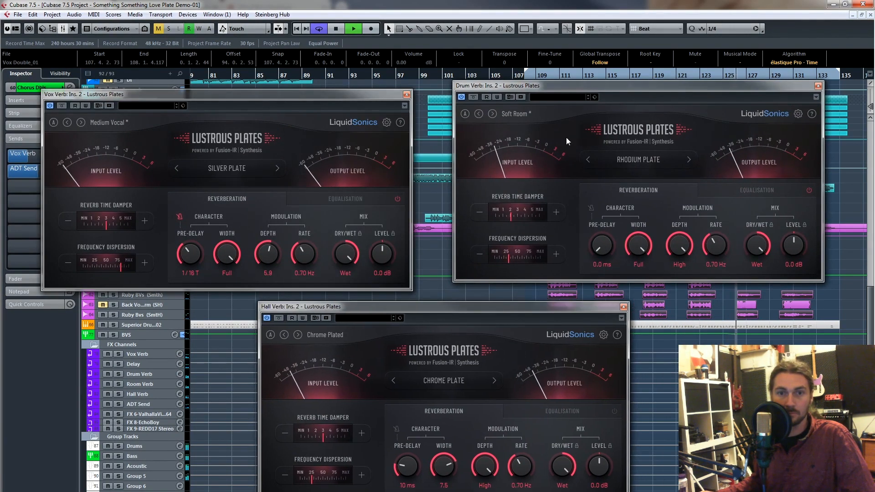
# Arrange the Vox Verb, Drum Verb, Hall Verb and FX 6 Lustrous Plates windows in a two-by-two grid
pyautogui.moveTo(578, 87); pyautogui.dragTo(564, 98)
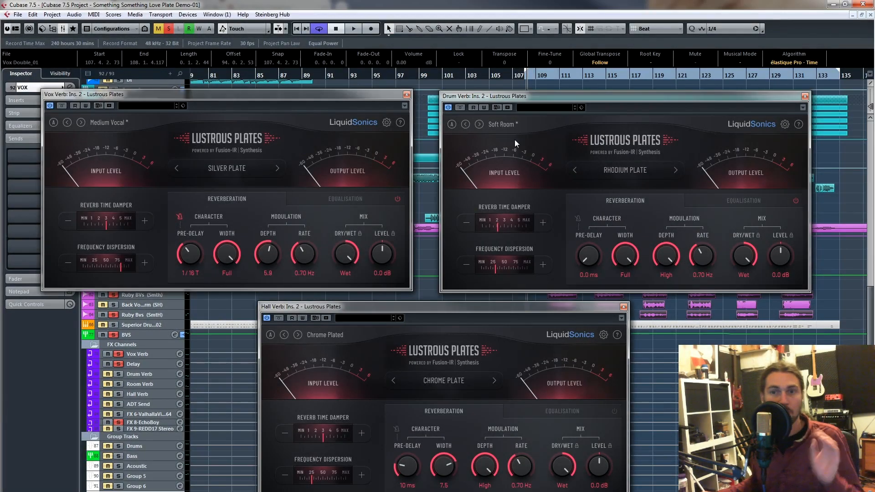
pyautogui.moveTo(360, 96); pyautogui.dragTo(364, 95)
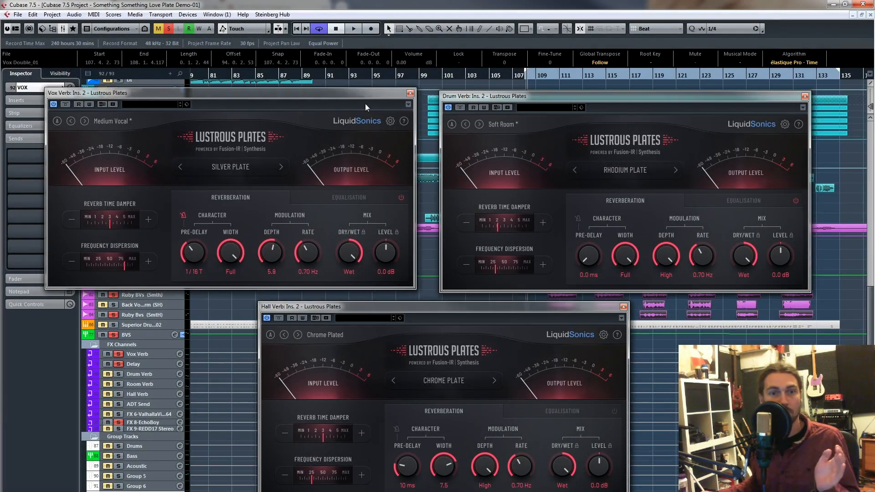
pyautogui.moveTo(397, 302); pyautogui.dragTo(390, 297)
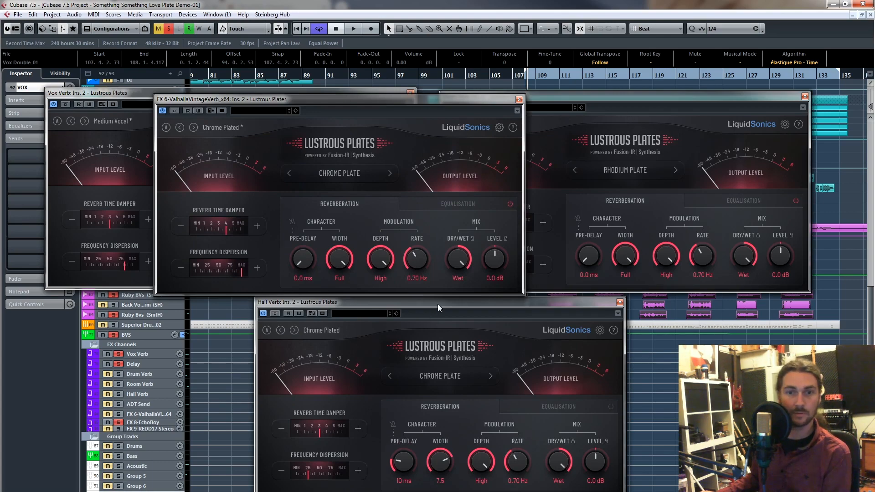
pyautogui.moveTo(438, 305); pyautogui.dragTo(288, 303)
pyautogui.moveTo(275, 97); pyautogui.dragTo(593, 291)
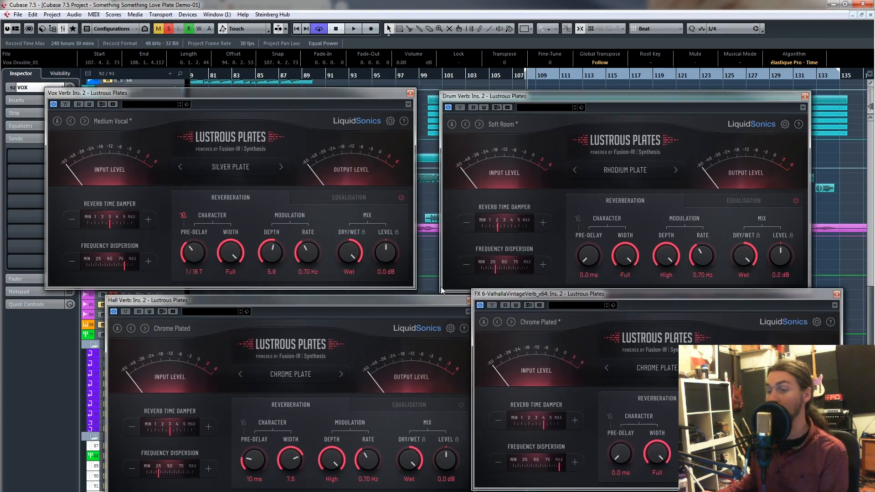
pyautogui.moveTo(426, 302); pyautogui.dragTo(371, 301)
pyautogui.moveTo(644, 291); pyautogui.dragTo(636, 302)
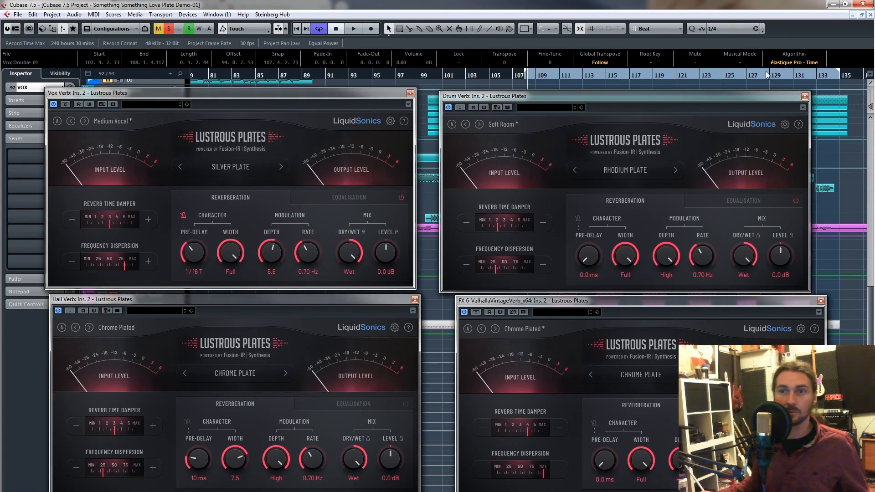
pyautogui.moveTo(692, 98); pyautogui.dragTo(721, 85)
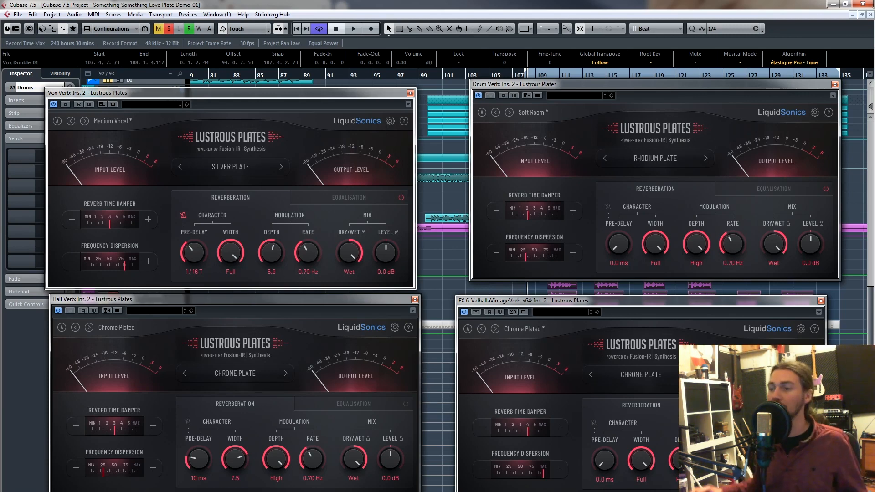
# Play the soloed drums through the Drum Verb plate, close the Vox Verb window and stop playback
pyautogui.press('space')
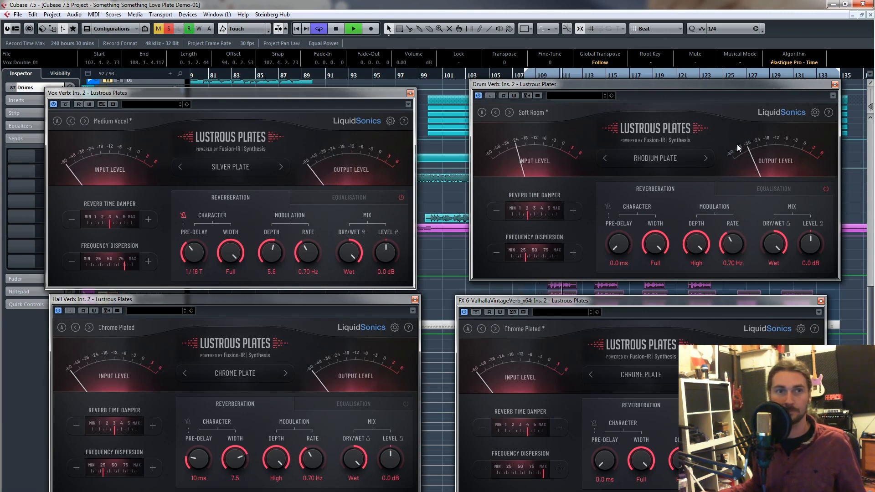
pyautogui.click(410, 94)
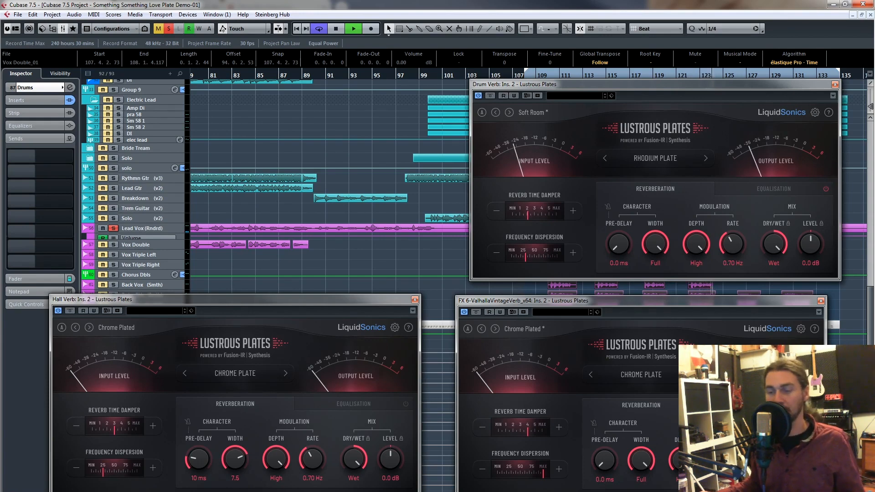
pyautogui.press('space')
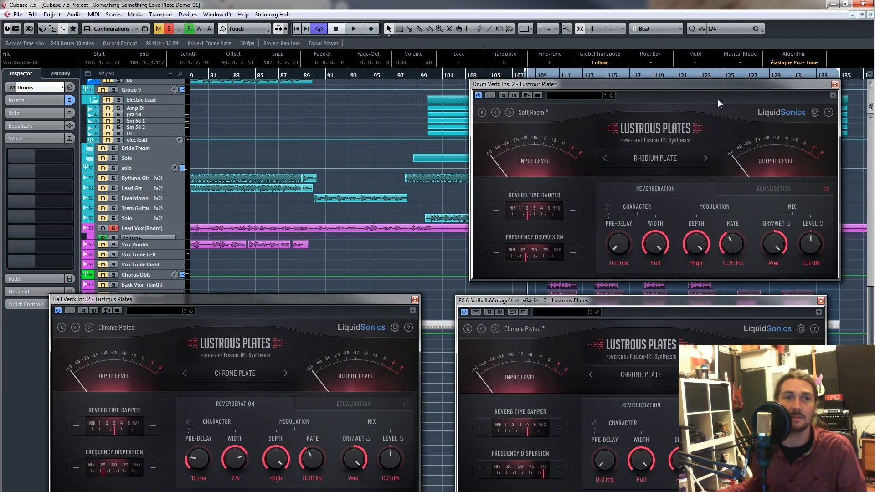
# Bring the soloed drum tracks at the start of the track list into view and listen to them through the Drum Verb
pyautogui.moveTo(871, 307); pyautogui.dragTo(868, 120)
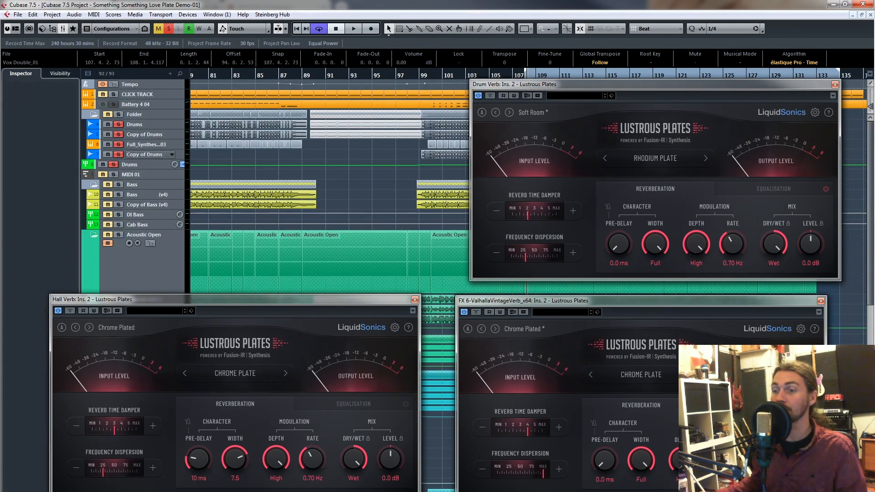
pyautogui.press('s')
pyautogui.press('s')
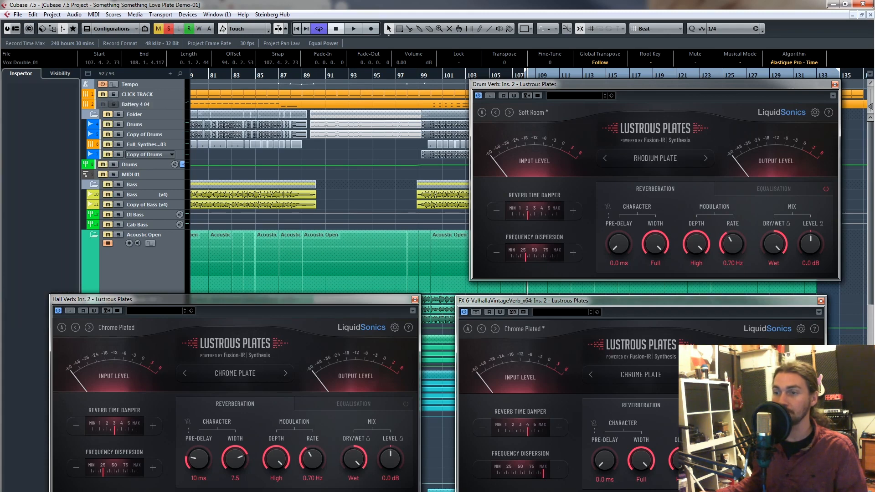
pyautogui.press('space')
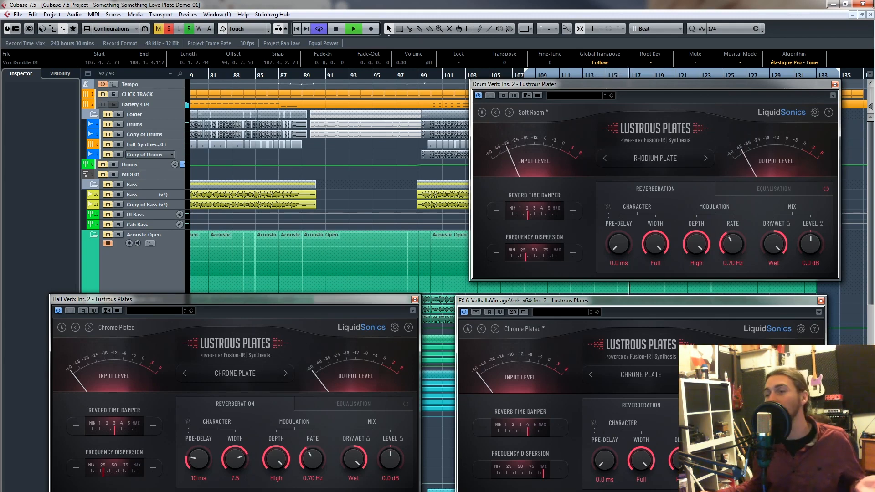
pyautogui.press('s')
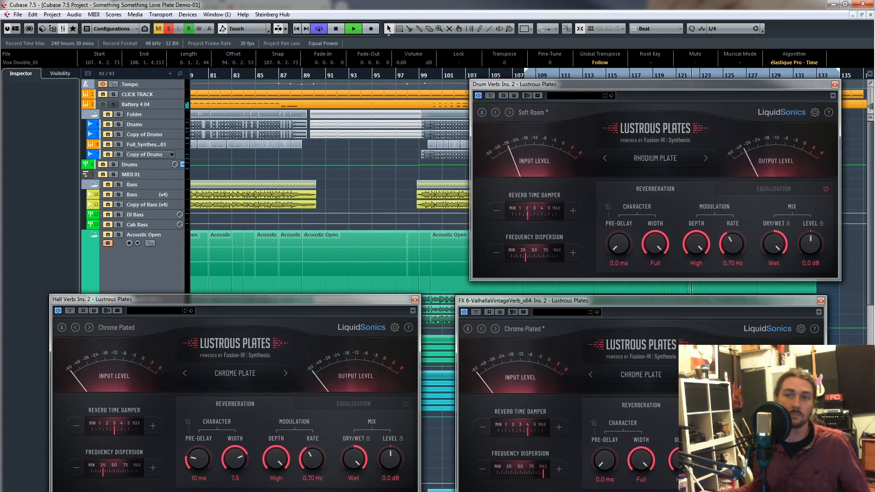
pyautogui.press('space')
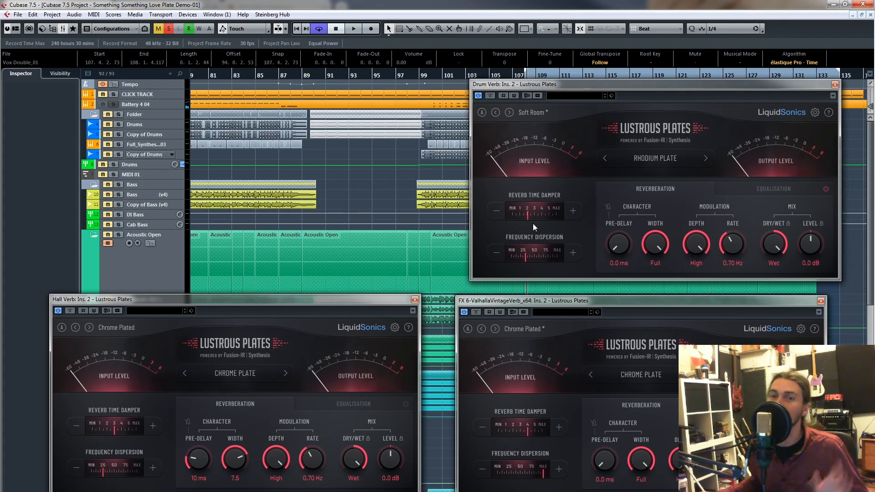
# Save the Drum Verb settings as a user preset named Drums Plate
pyautogui.click(535, 112)
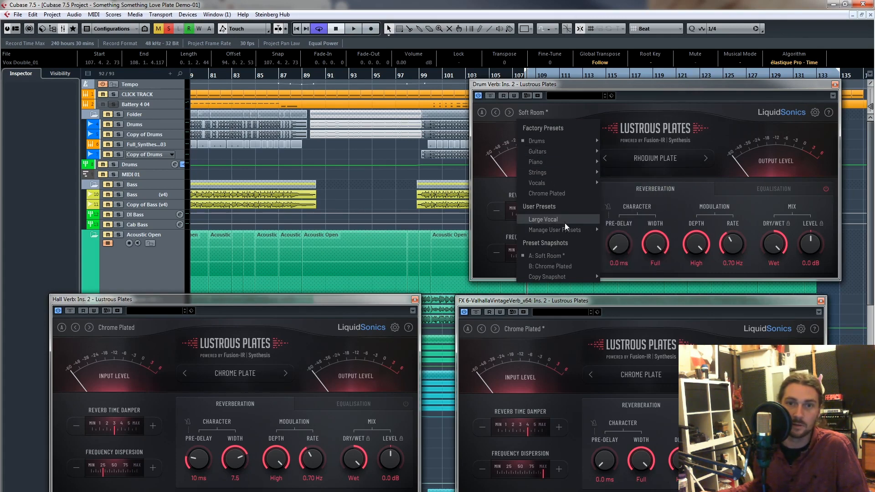
pyautogui.moveTo(565, 229)
pyautogui.click(644, 247)
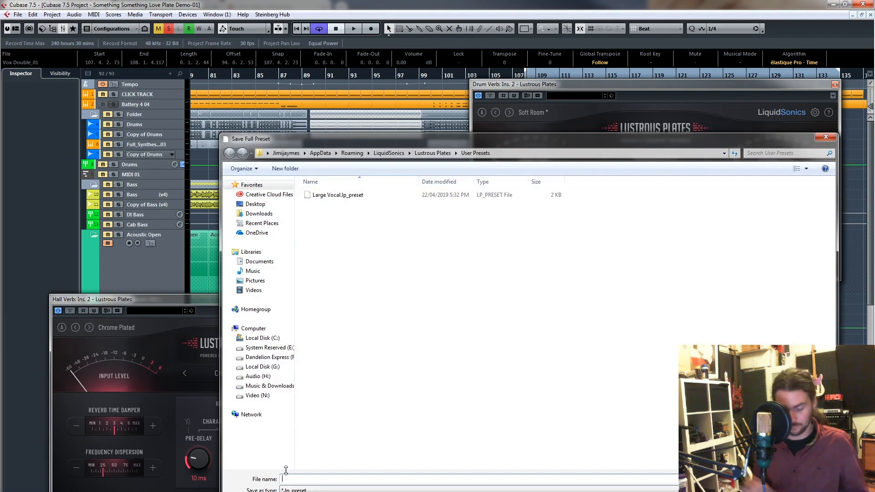
pyautogui.write('Drums ')
pyautogui.write('Palte')
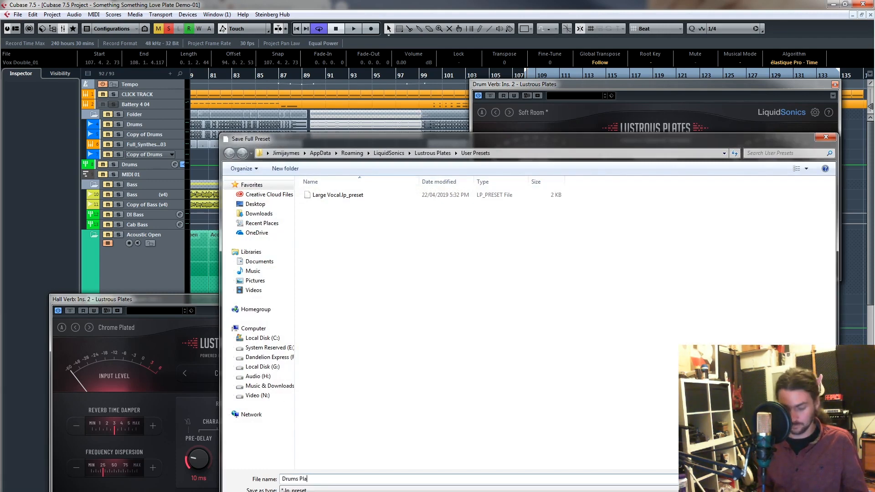
pyautogui.write('te')
pyautogui.press('Return')
# Resume drum playback and audition the Bright Ambience and Percussive factory drum presets on the Drum Verb
pyautogui.press('space')
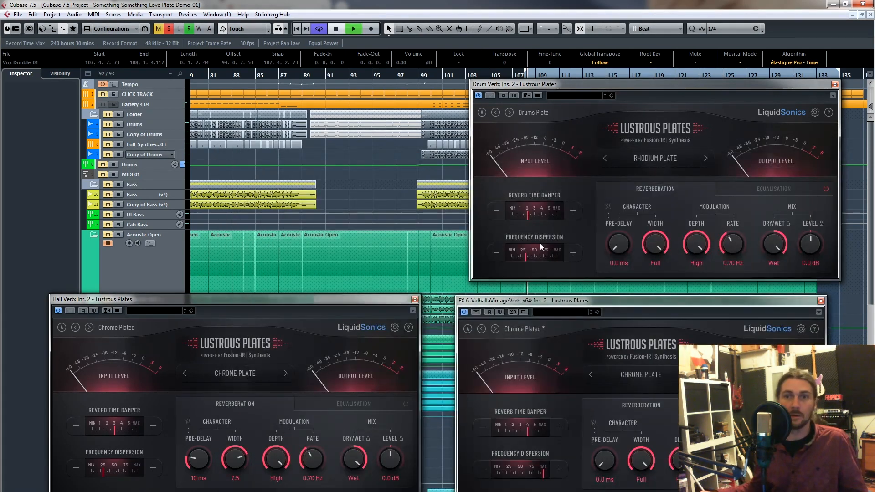
pyautogui.press('F2')
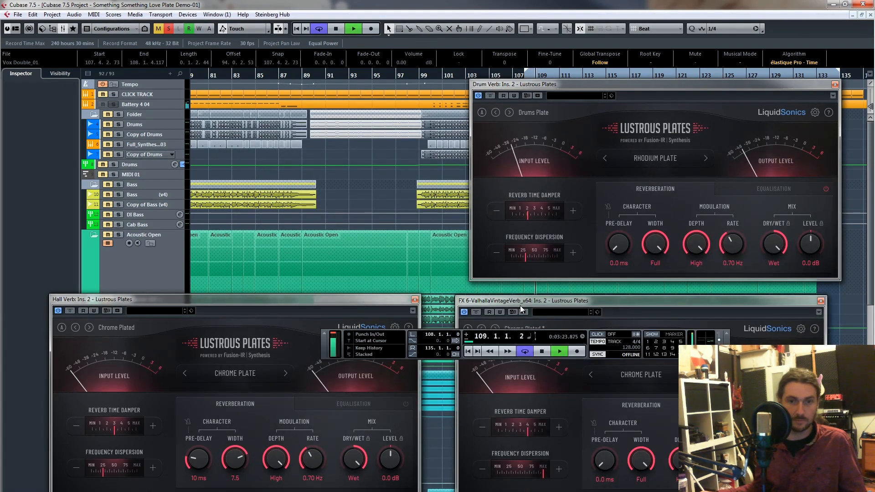
pyautogui.press('F2')
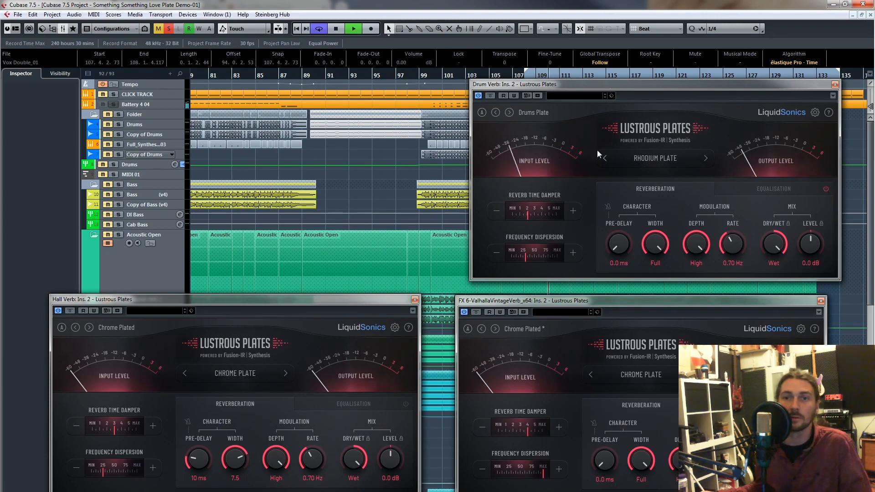
pyautogui.click(525, 112)
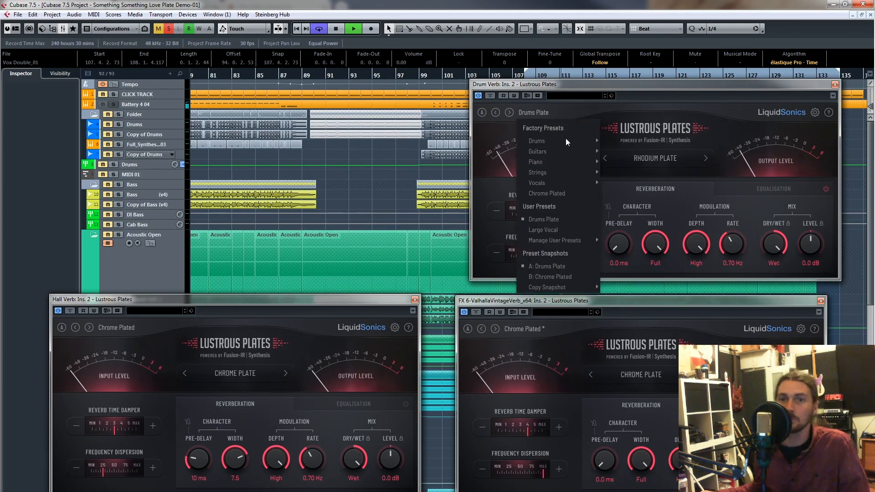
pyautogui.moveTo(564, 139)
pyautogui.click(654, 147)
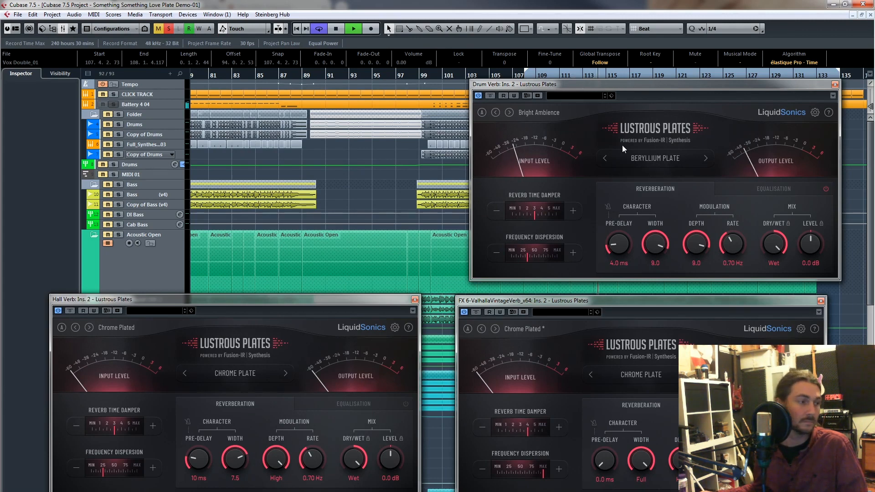
pyautogui.click(535, 114)
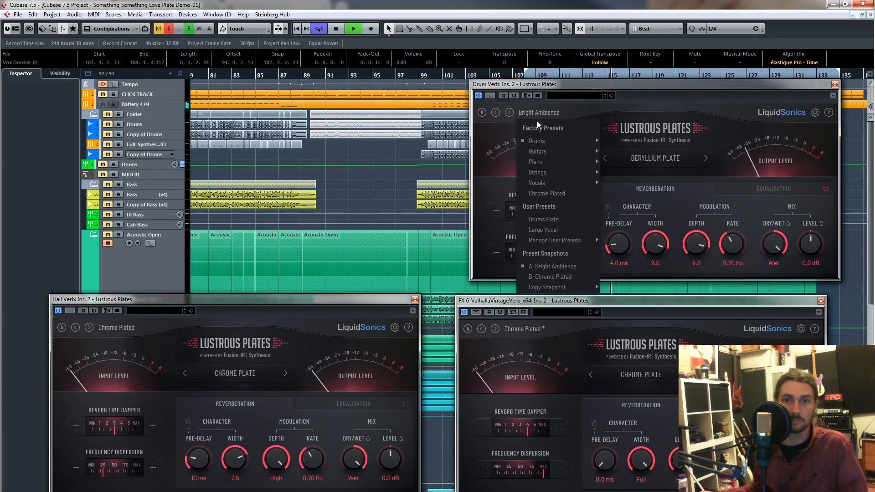
pyautogui.moveTo(542, 138)
pyautogui.click(639, 152)
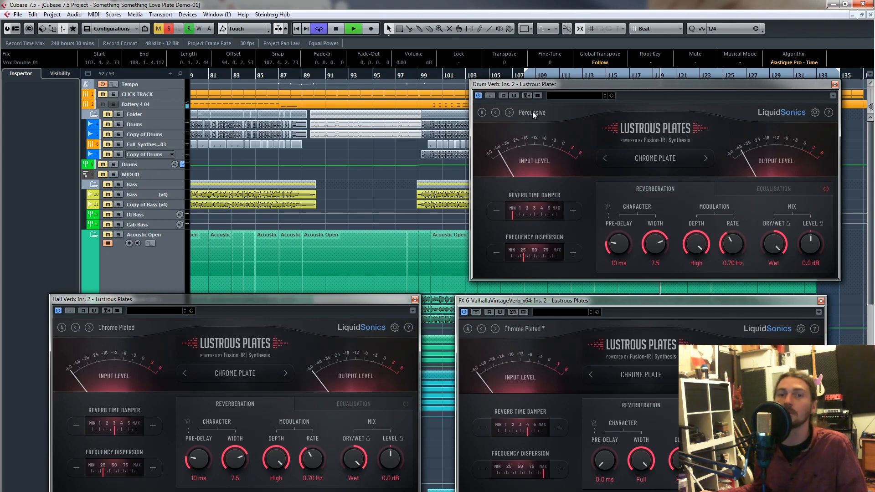
# Audition the Short Metallic, Small Chrome Drums, Snare Verb, Soft Room and Tight Drums presets on the Drum Verb
pyautogui.click(509, 113)
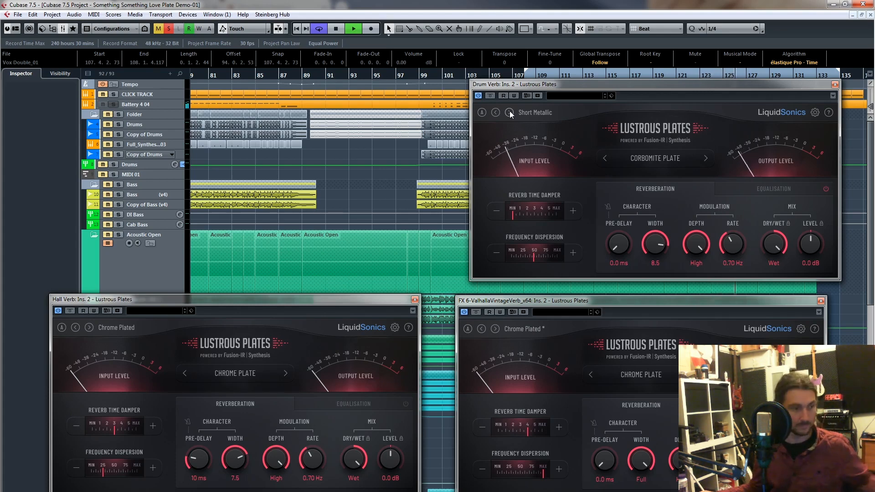
pyautogui.click(510, 113)
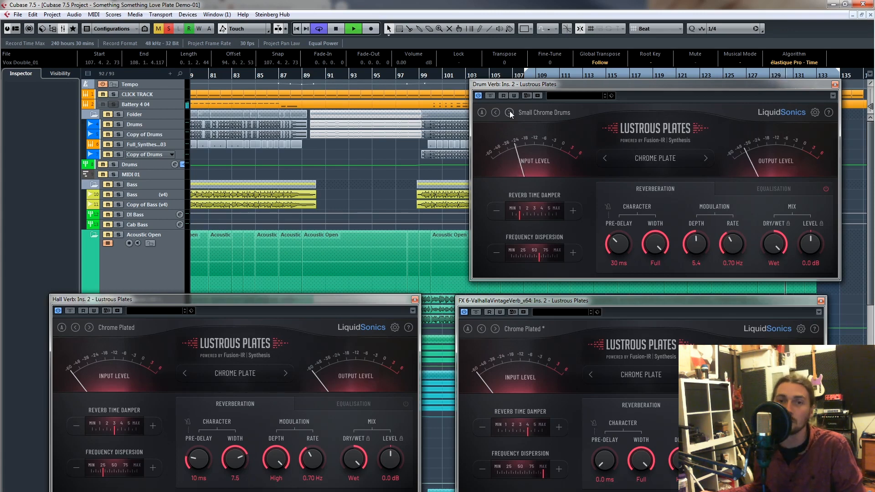
pyautogui.click(510, 113)
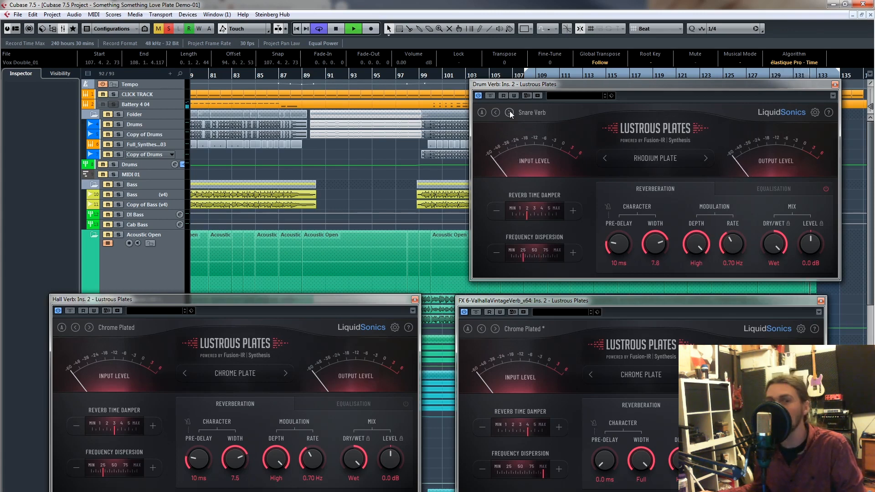
pyautogui.press('space')
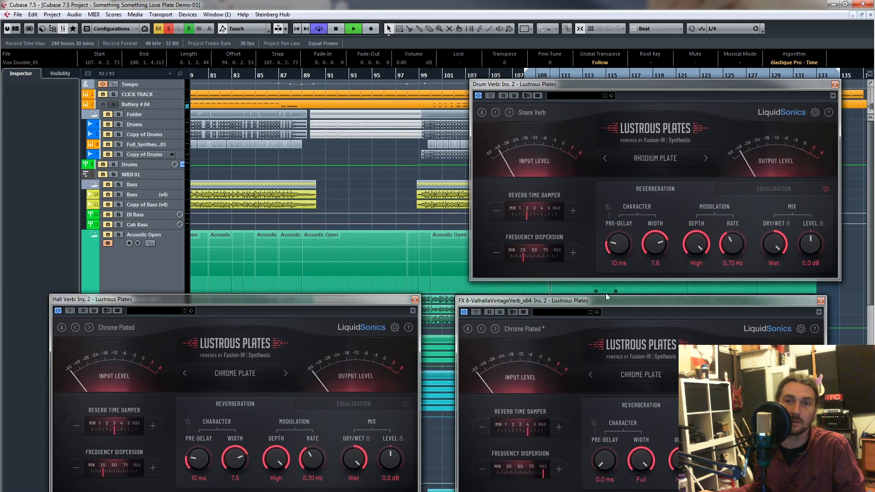
pyautogui.click(509, 112)
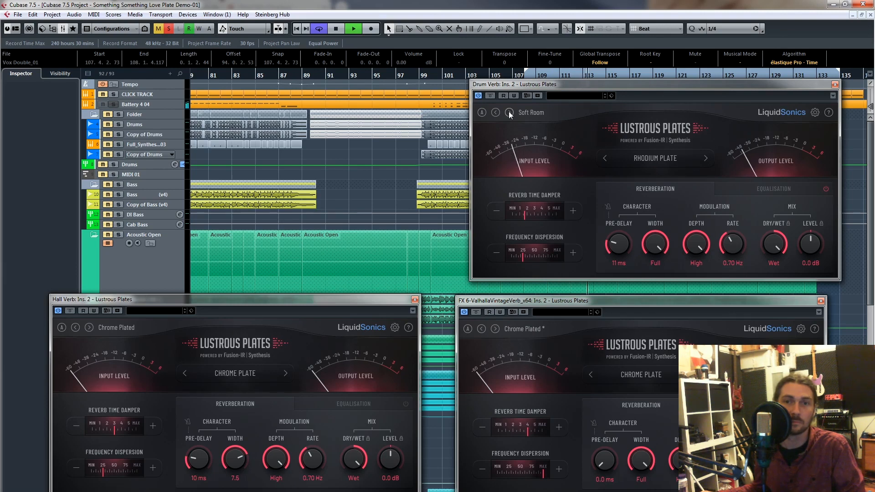
pyautogui.click(509, 113)
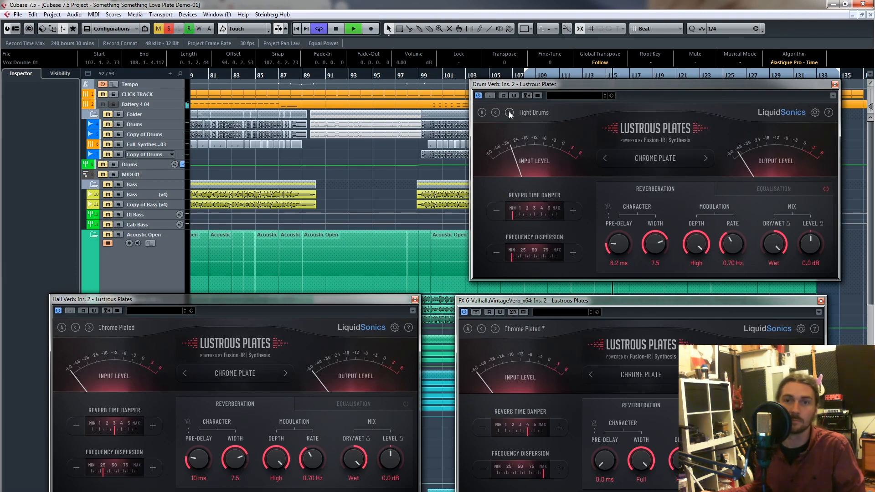
# Load the Bright Ambience drum preset, slightly lower its reverb time damper, hear it in the full mix and close the Drum Verb window
pyautogui.click(547, 112)
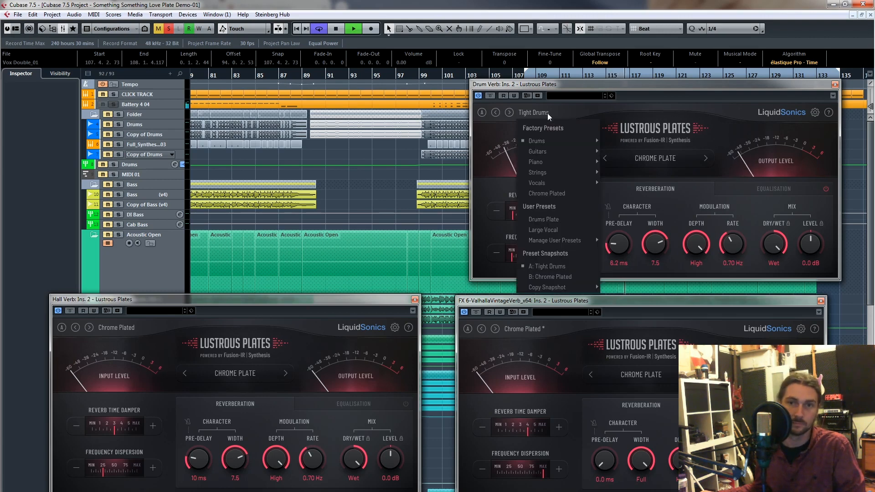
pyautogui.moveTo(571, 143)
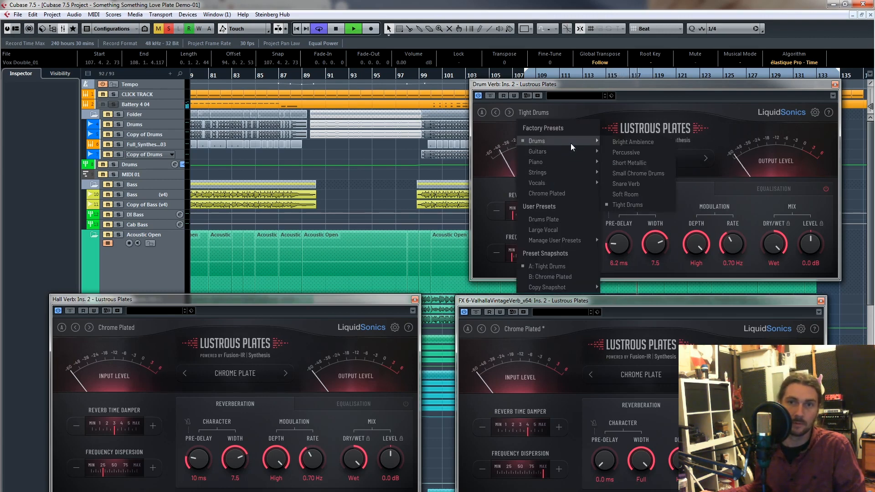
pyautogui.click(665, 141)
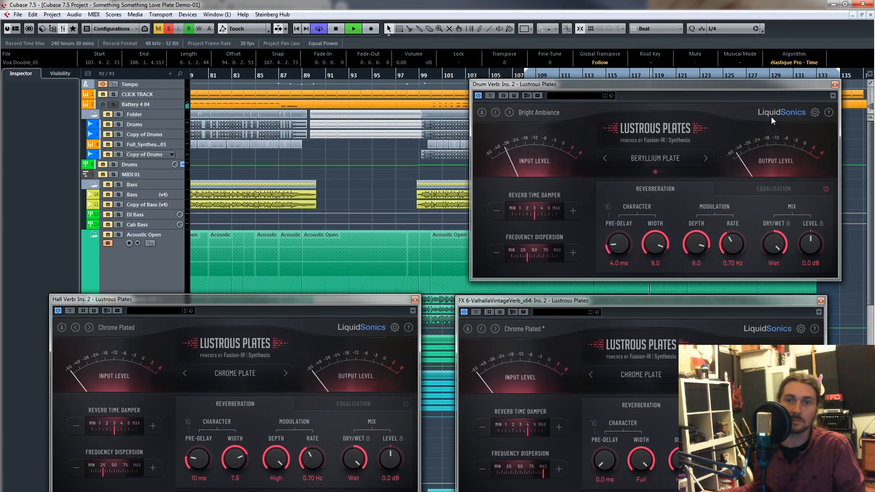
pyautogui.moveTo(534, 212); pyautogui.dragTo(532, 215)
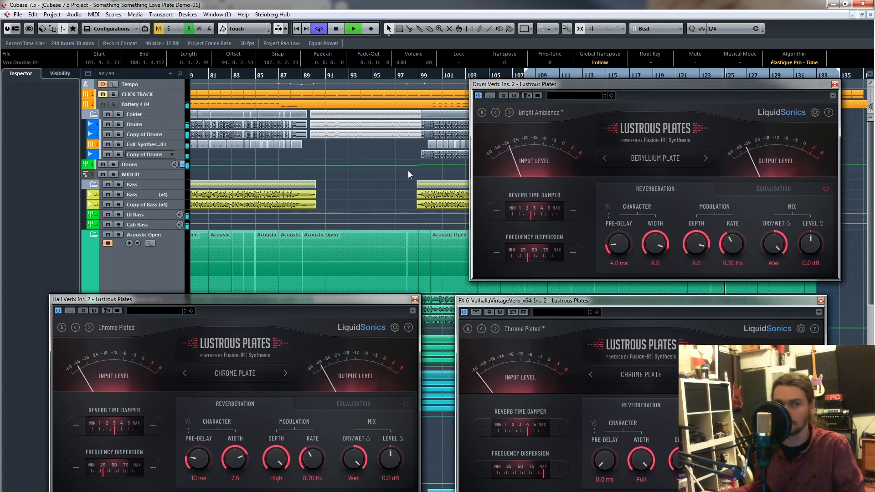
pyautogui.click(835, 85)
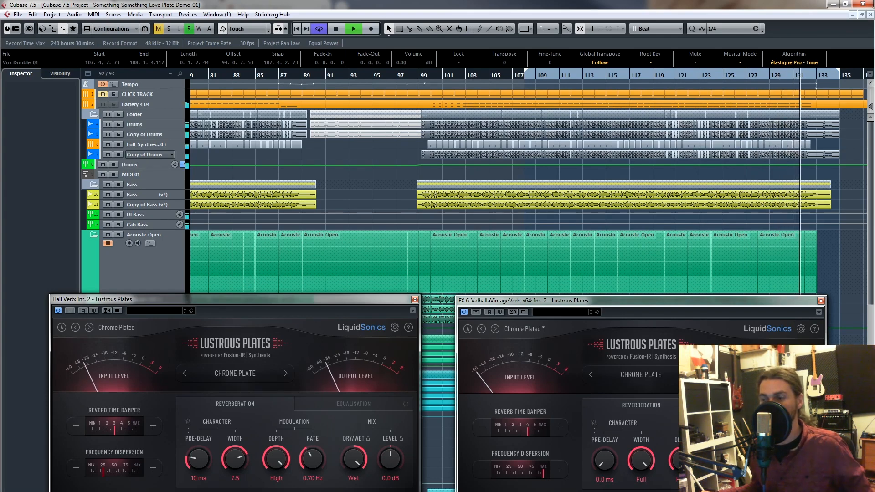
# Play the song's full mix, return to the left locator near bar 108 and leave playback stopped
pyautogui.press('space')
pyautogui.press('space')
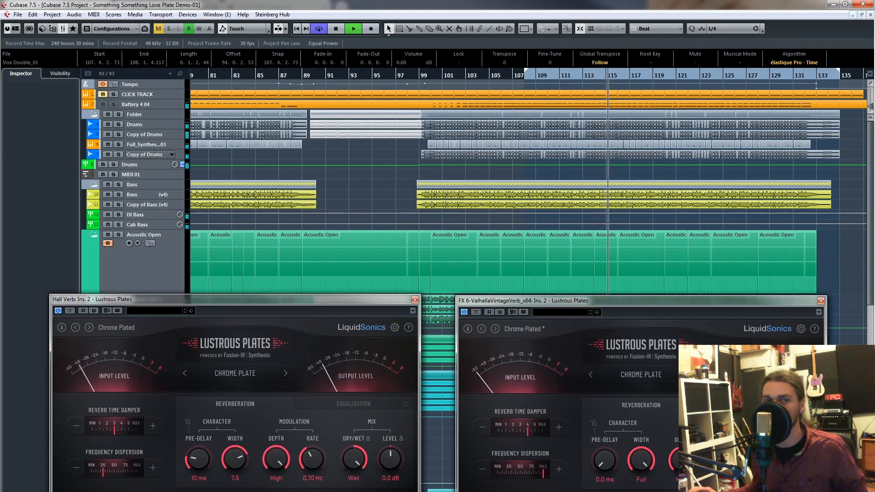
pyautogui.press('KP_1')
pyautogui.press('space')
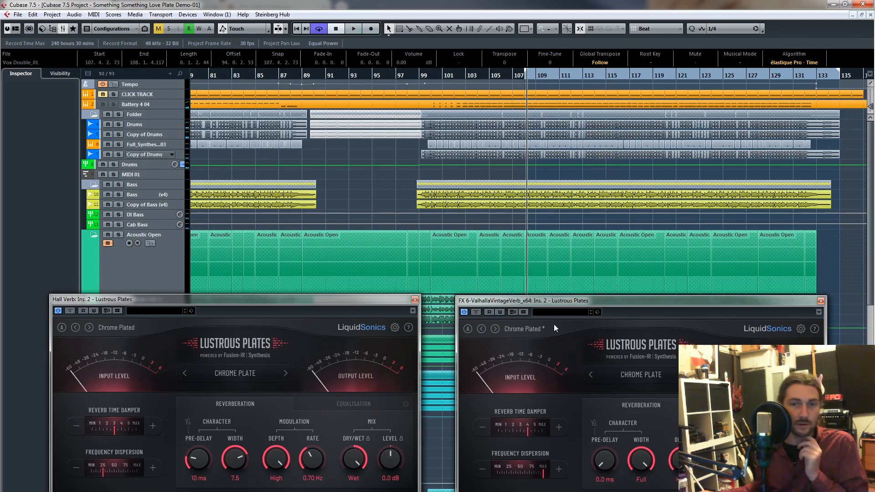
# Close the Hall Verb window and arrange the Elec Ryth and FX 6 Lustrous Plates windows one above the other beside the tracks
pyautogui.click(317, 76)
pyautogui.moveTo(362, 294); pyautogui.dragTo(373, 284)
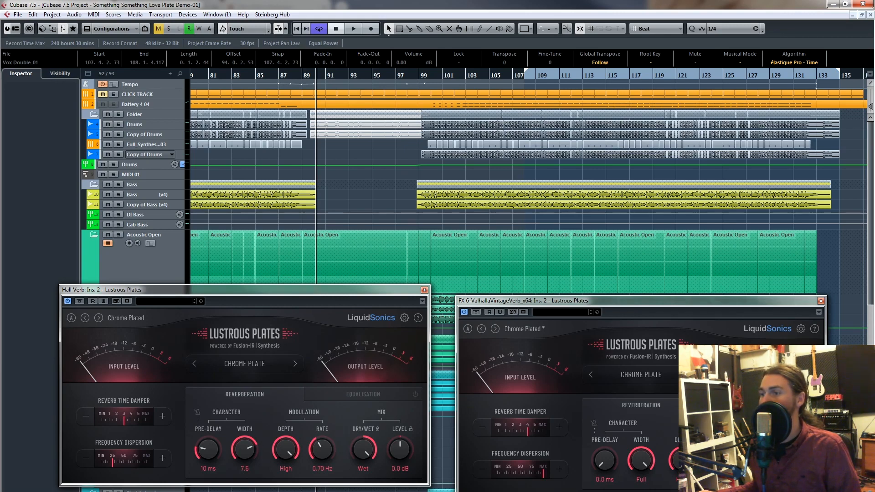
pyautogui.moveTo(459, 89); pyautogui.dragTo(410, 81)
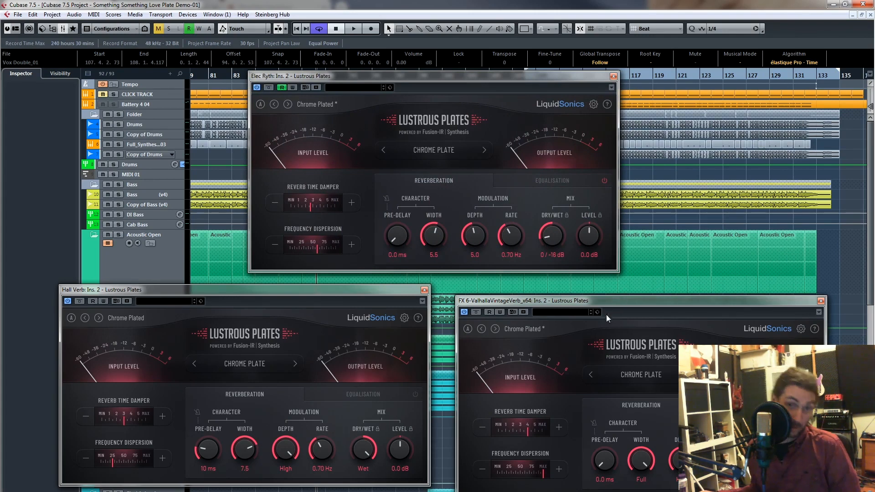
pyautogui.click(424, 289)
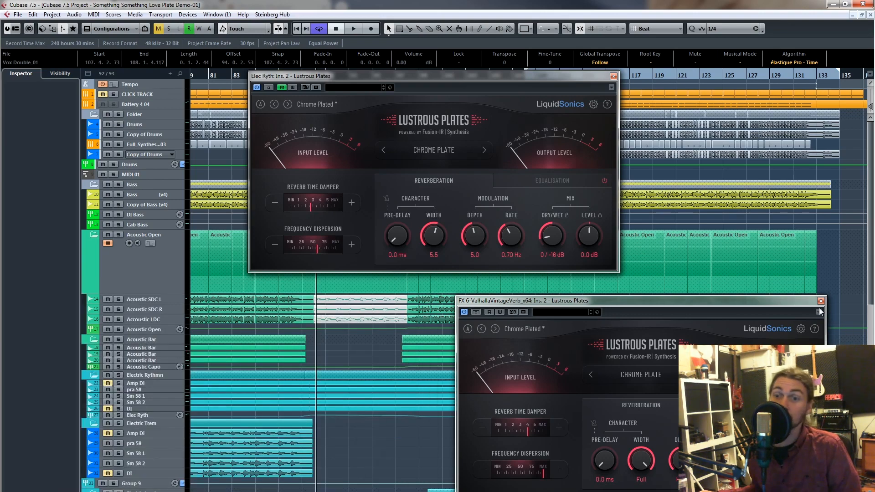
pyautogui.moveTo(699, 301); pyautogui.dragTo(733, 270)
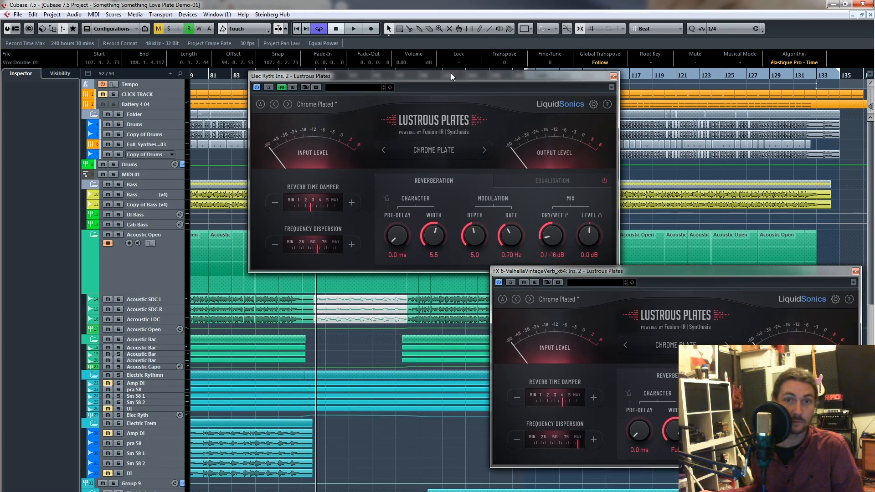
pyautogui.moveTo(451, 76); pyautogui.dragTo(671, 73)
pyautogui.scroll(-6, 338, 140)
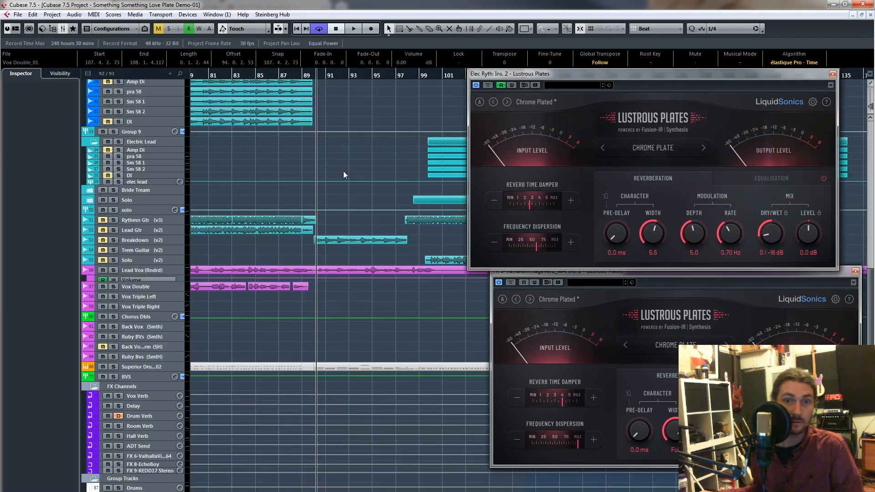
pyautogui.scroll(6, 343, 171)
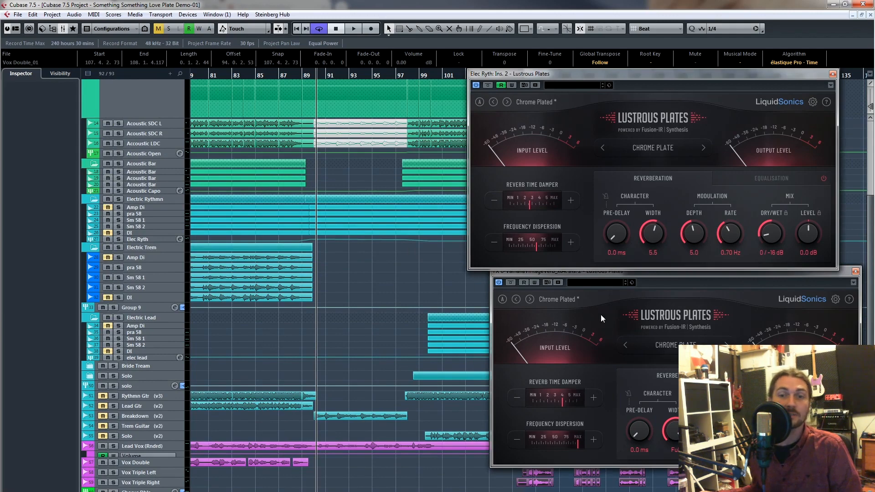
pyautogui.moveTo(641, 275); pyautogui.dragTo(618, 286)
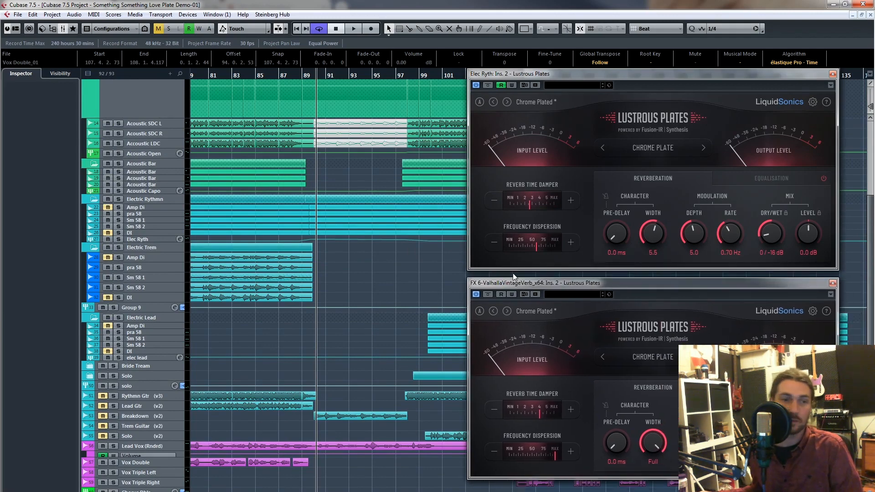
# Solo the Elec Ryth channel and play it from just before bar 81
pyautogui.click(275, 78)
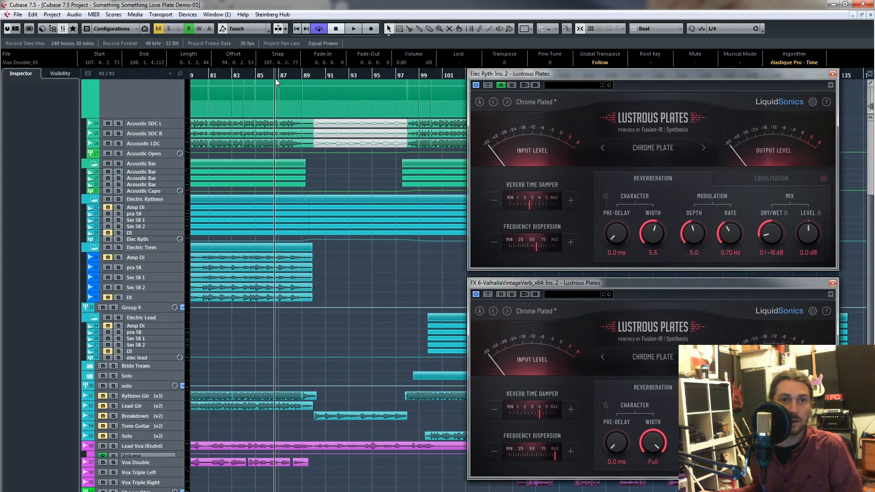
pyautogui.click(257, 81)
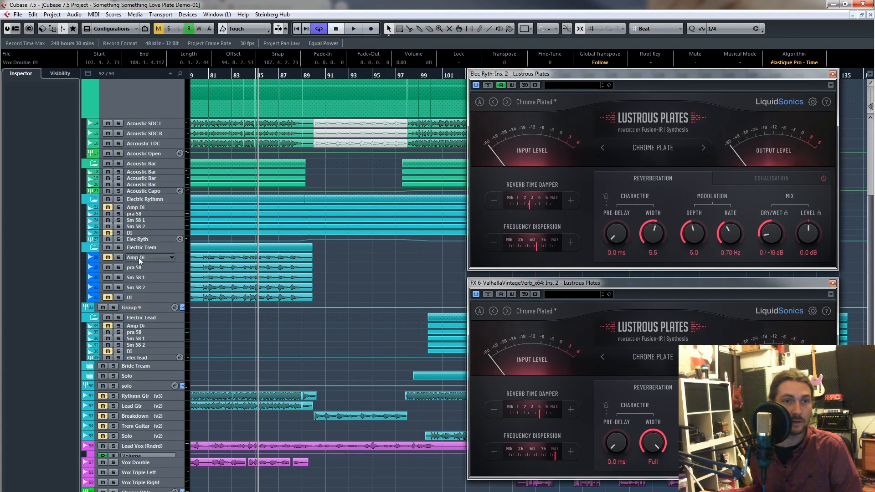
pyautogui.click(118, 239)
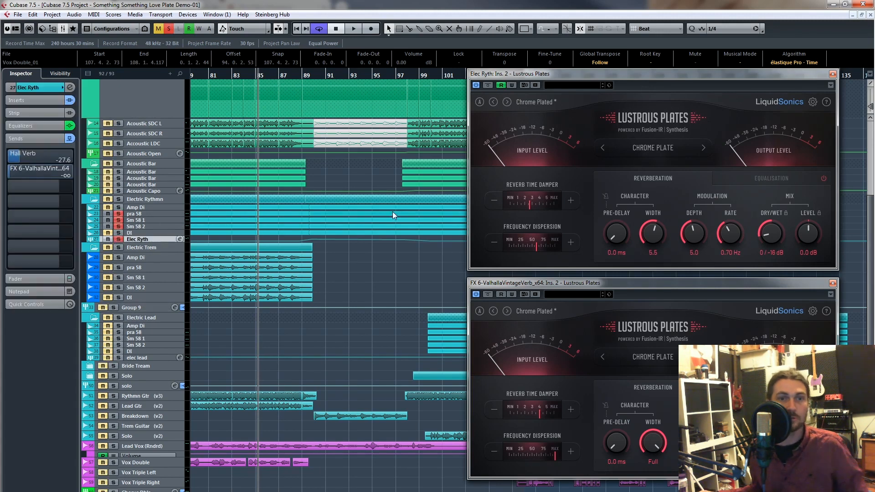
pyautogui.press('space')
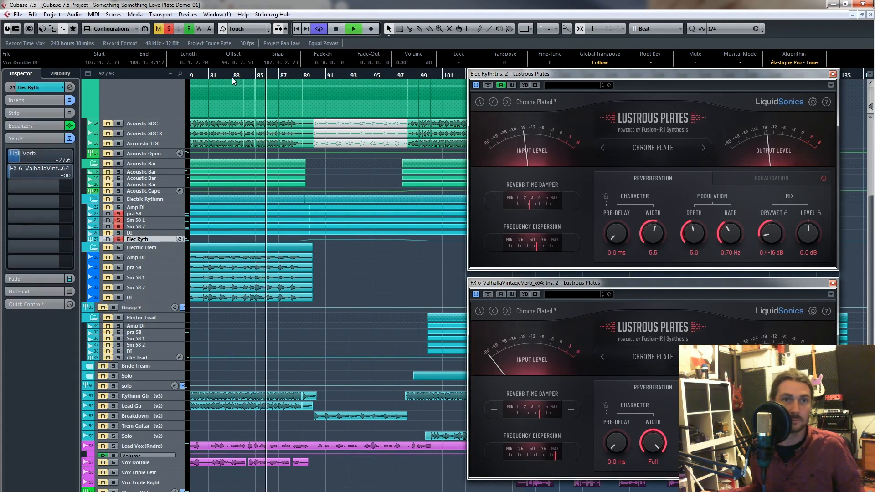
pyautogui.click(207, 78)
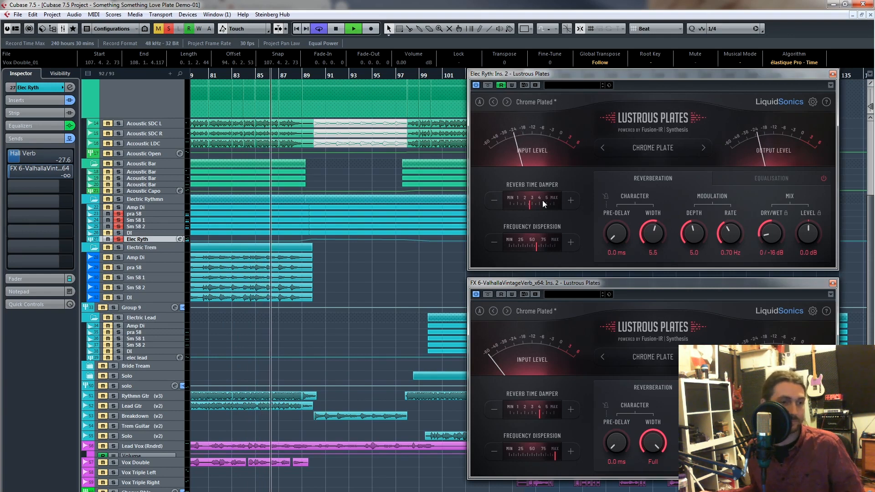
# Raise the Elec Ryth plate's reverb time damper slightly, set its high band gain to 5.5 dB and stop playback
pyautogui.moveTo(540, 207)
pyautogui.mouseDown()
pyautogui.moveTo(538, 200)
pyautogui.moveTo(560, 201)
pyautogui.mouseUp()
pyautogui.click(771, 179)
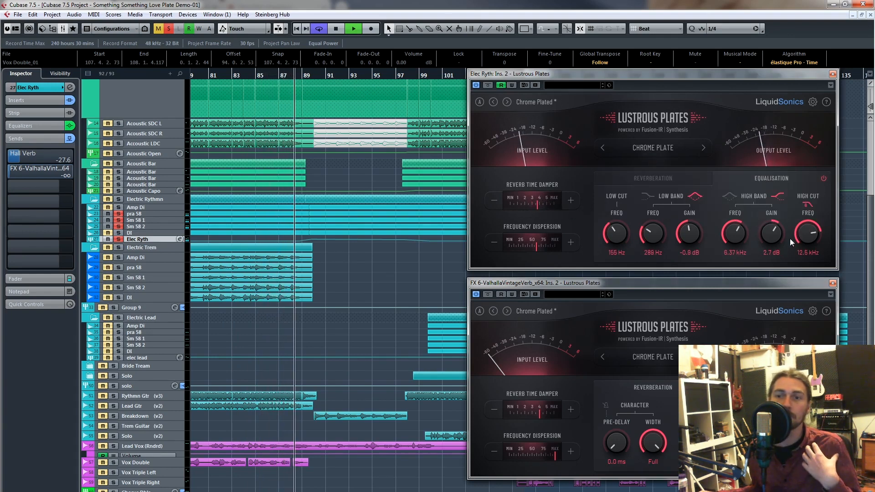
pyautogui.moveTo(775, 235); pyautogui.dragTo(776, 219)
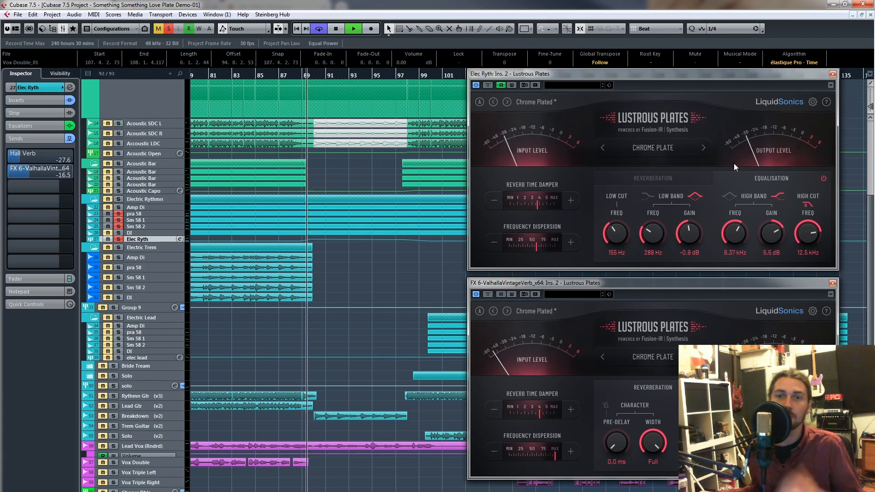
pyautogui.click(633, 181)
pyautogui.press('space')
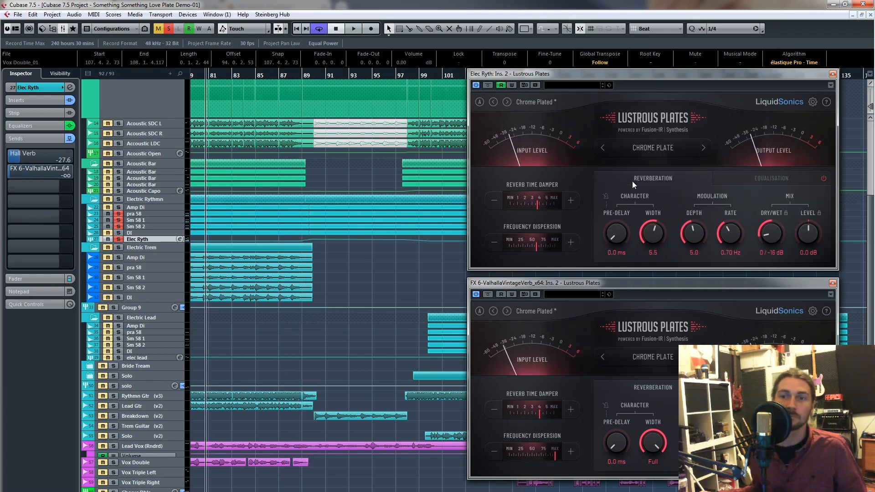
# Raise the Elec Ryth plate's wet mix to about -8 dB with the dry signal at 0, auditioning it during playback
pyautogui.moveTo(778, 220); pyautogui.dragTo(779, 213)
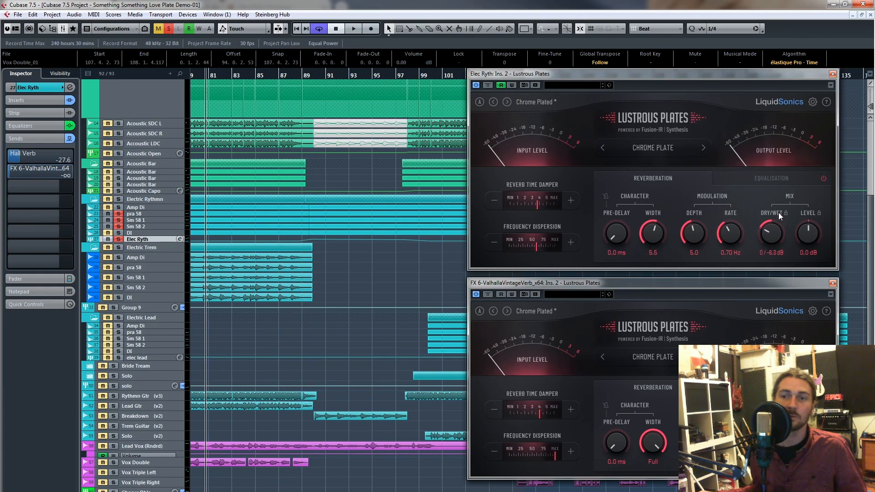
pyautogui.press('space')
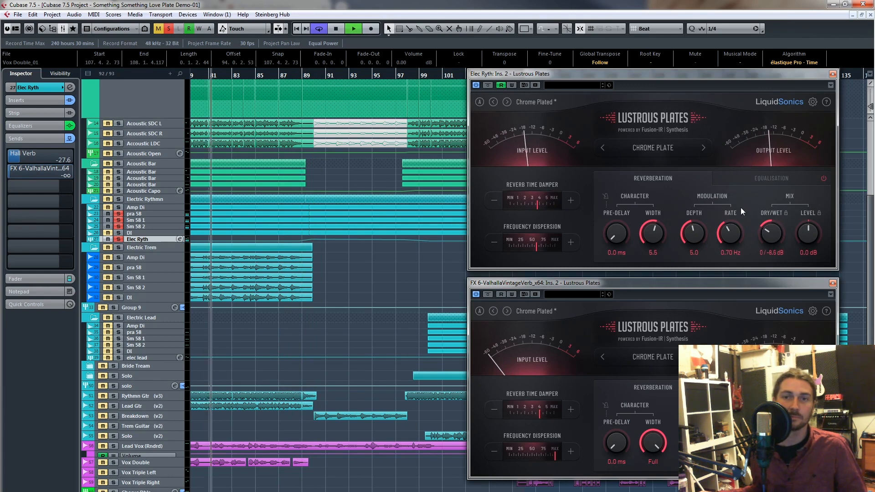
pyautogui.scroll(1, 774, 232)
pyautogui.scroll(-1, 773, 232)
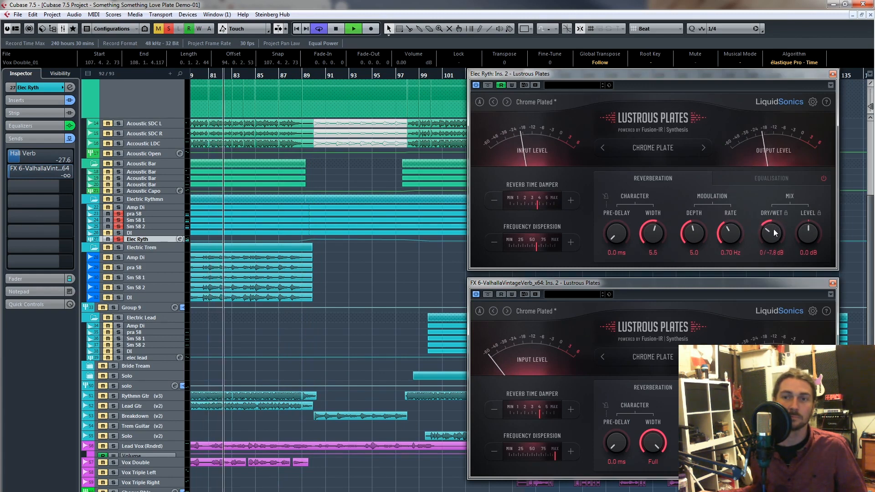
# Set the Elec Ryth plate's low band gain to -3.6 dB and its high band gain to 5.4 dB
pyautogui.click(758, 182)
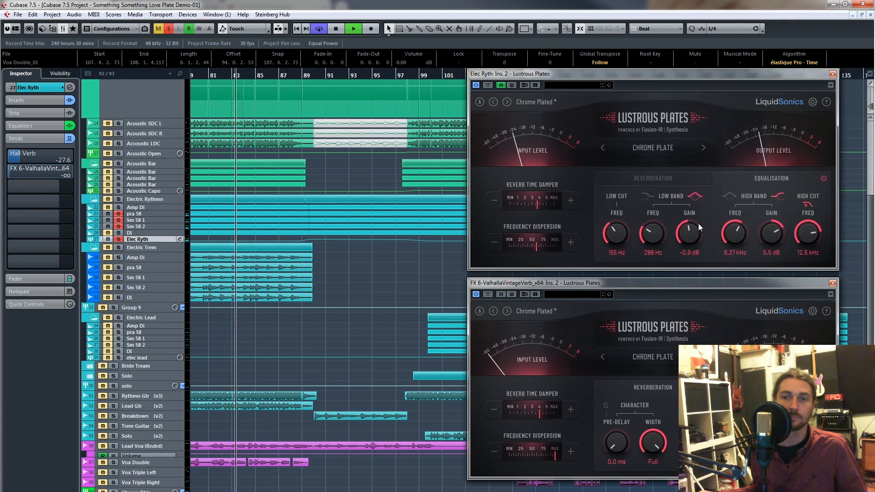
pyautogui.scroll(-2, 695, 234)
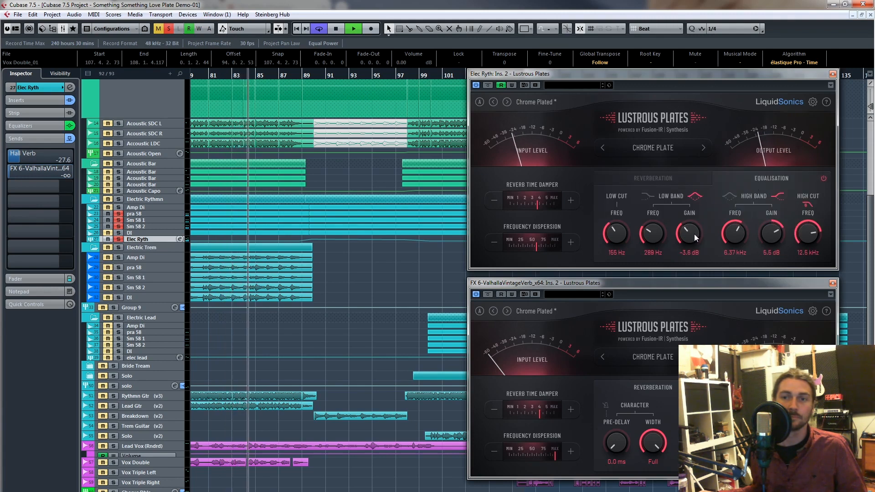
pyautogui.scroll(-1, 774, 233)
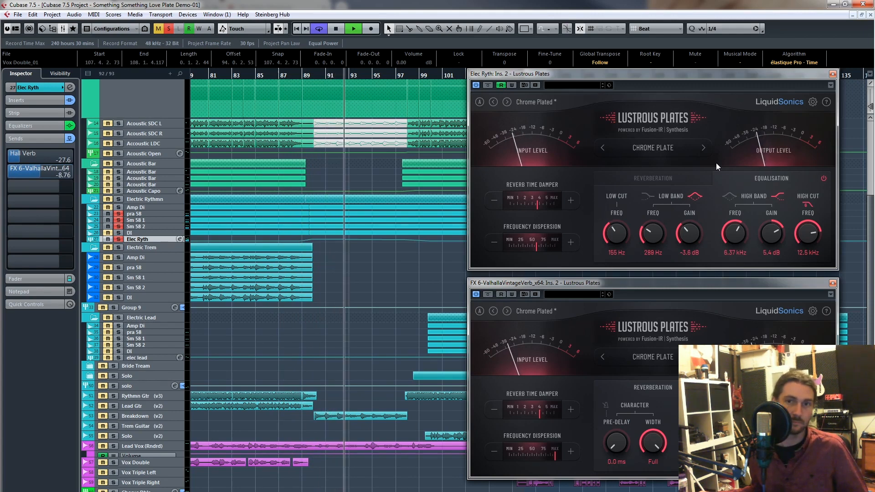
# Raise the FX 6 plate's reverb time damper slightly and compare the guitar with the Elec Ryth plate bypassed and active
pyautogui.moveTo(540, 409); pyautogui.dragTo(546, 410)
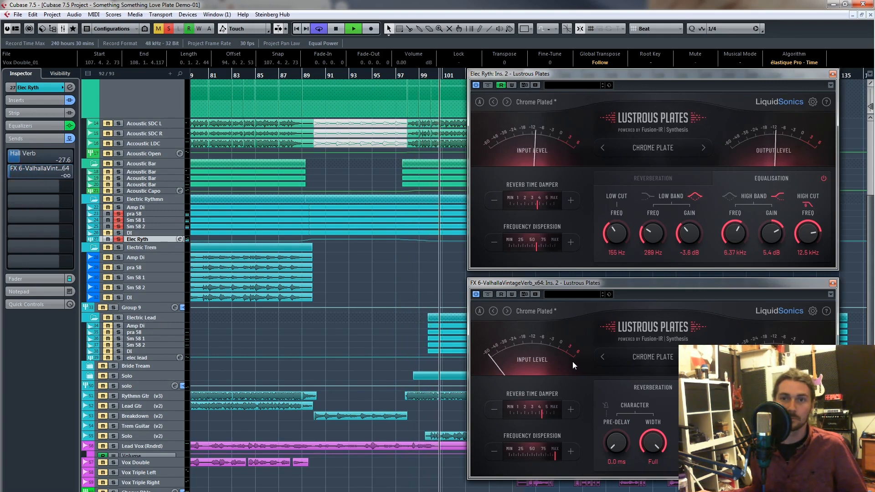
pyautogui.click(491, 84)
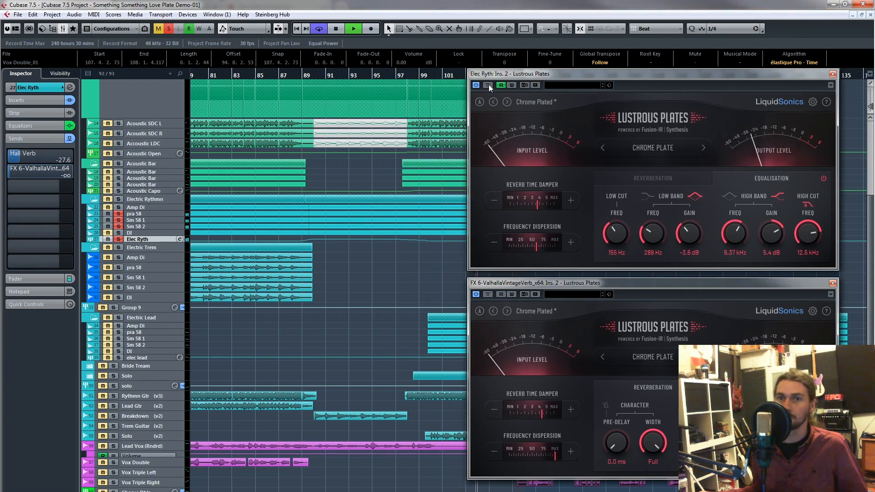
pyautogui.click(488, 83)
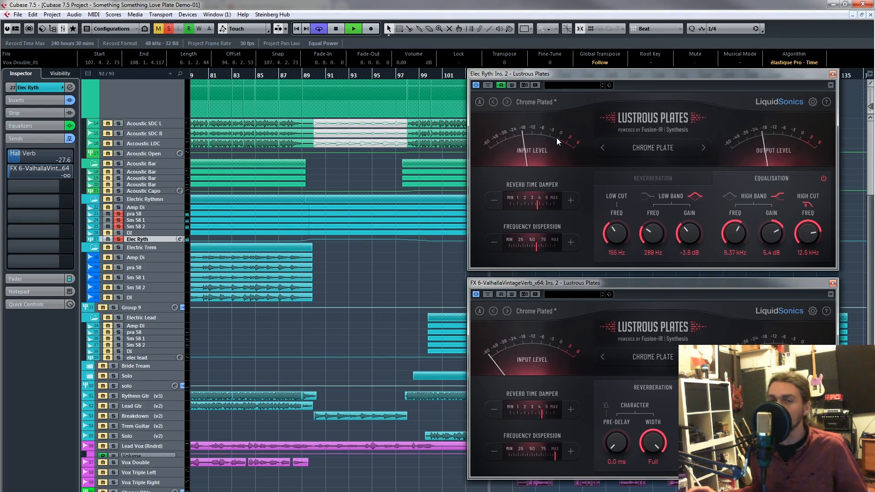
# Lower the Elec Ryth plate's reverb time damper slightly and stop playback
pyautogui.click(660, 177)
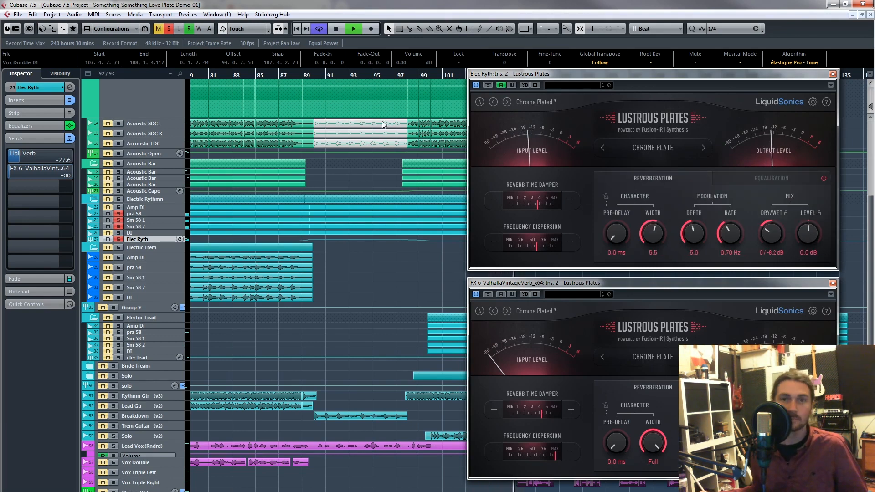
pyautogui.moveTo(540, 201); pyautogui.dragTo(538, 216)
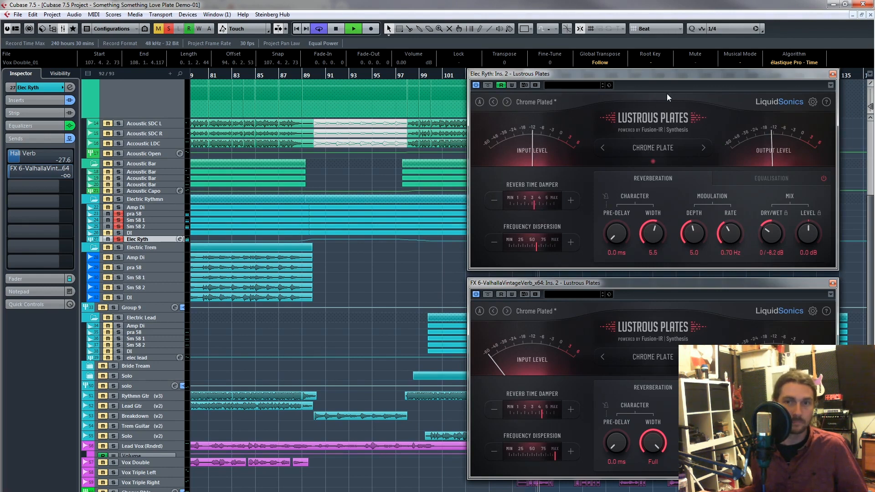
pyautogui.press('space')
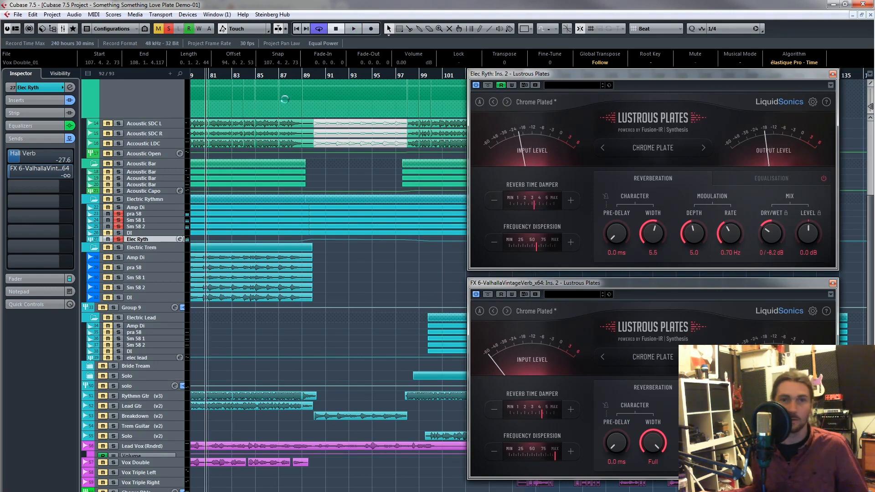
# Unsolo the Elec Ryth channel to hear it in the full mix from about bar 89, and close both Lustrous Plates windows
pyautogui.click(305, 74)
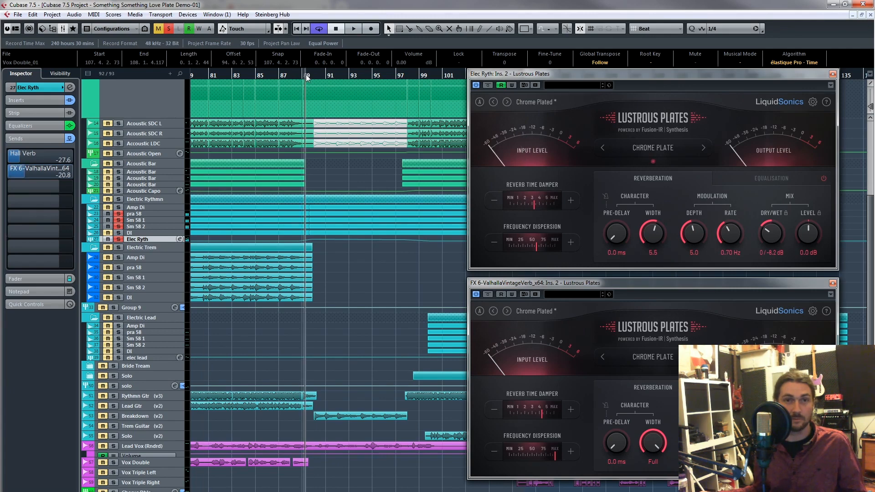
pyautogui.click(119, 240)
pyautogui.press('space')
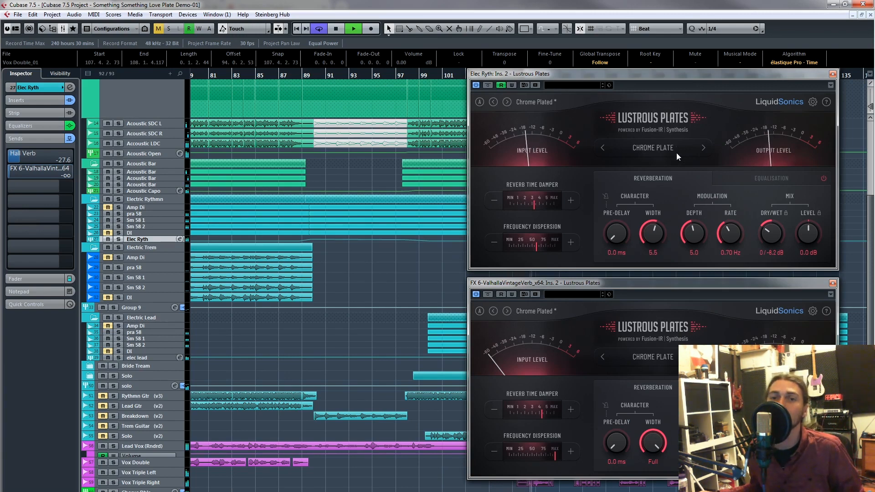
pyautogui.press('space')
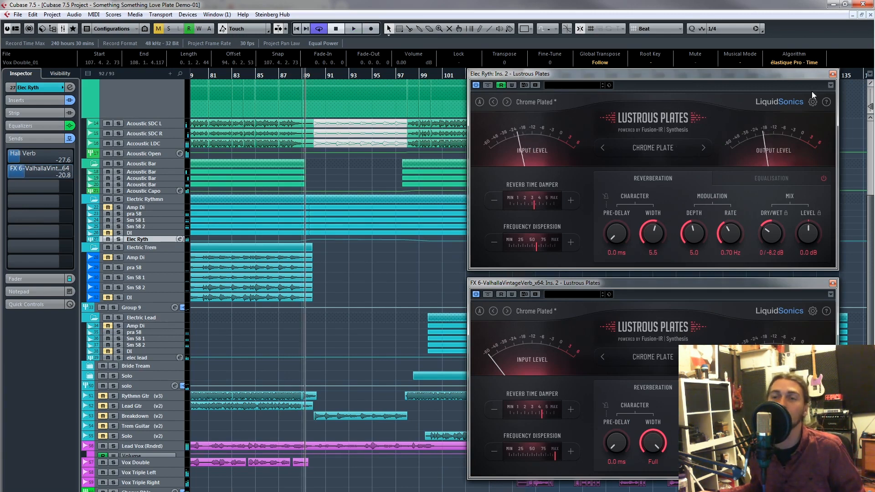
pyautogui.click(832, 75)
pyautogui.click(833, 284)
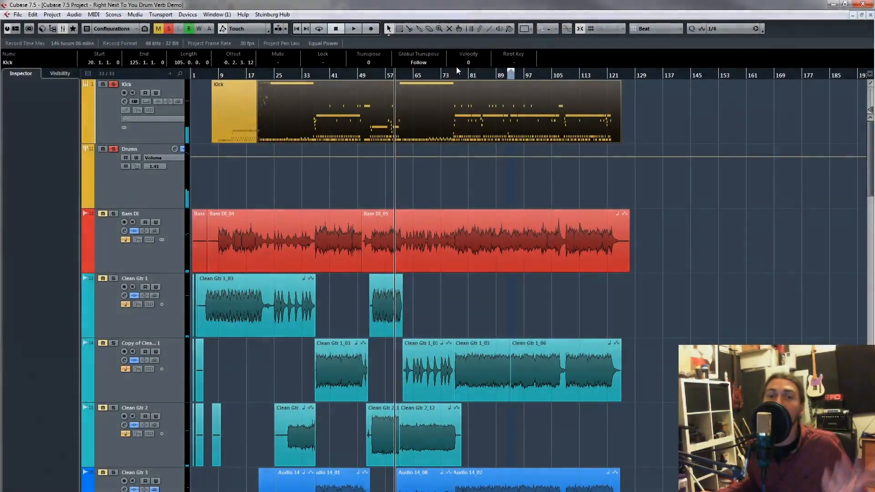
# Place the playback cursor at bar 37 in the Right Next To You Drum Verb Demo project
pyautogui.moveTo(316, 74); pyautogui.dragTo(351, 107)
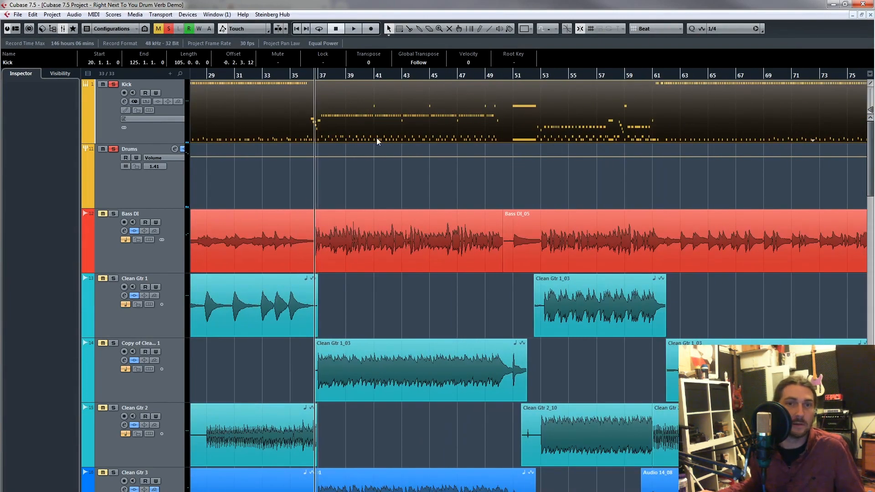
pyautogui.click(318, 76)
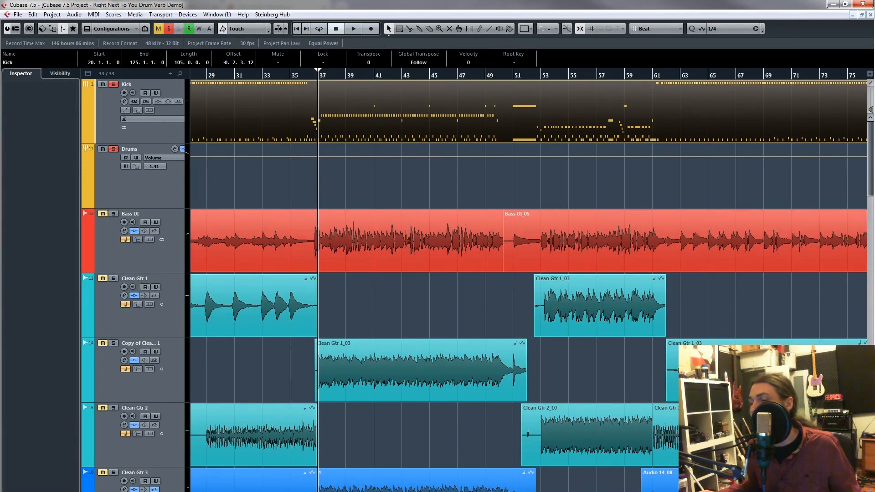
# Open the Drum Plate channel's Lustrous Plates and play the soloed drums from bar 37, switching the plate channel's solo off and on
pyautogui.scroll(-15, 455, 273)
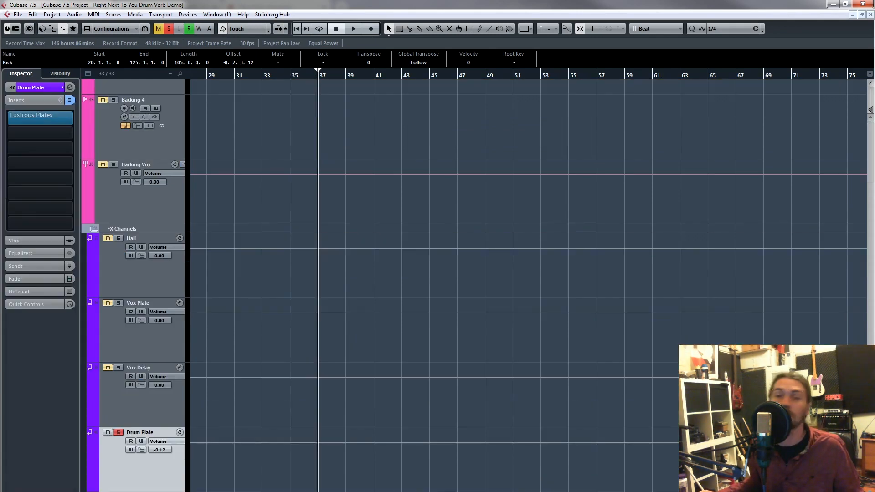
pyautogui.moveTo(282, 98); pyautogui.dragTo(543, 90)
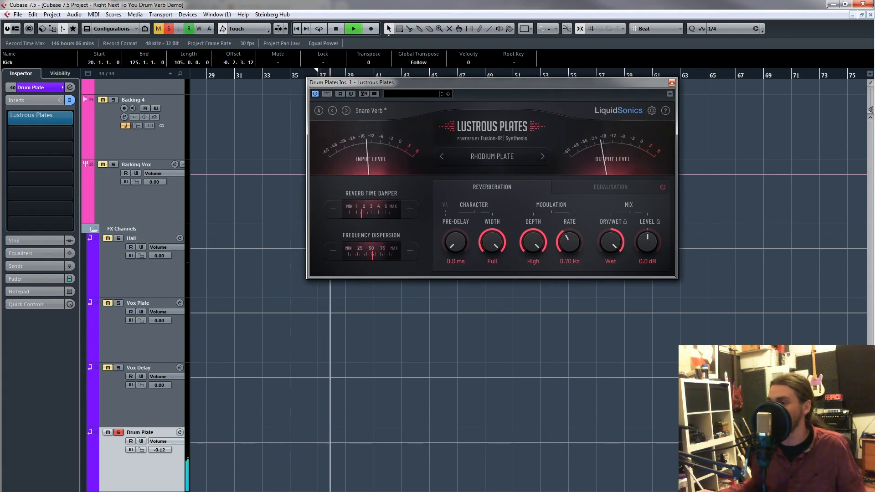
pyautogui.press('s')
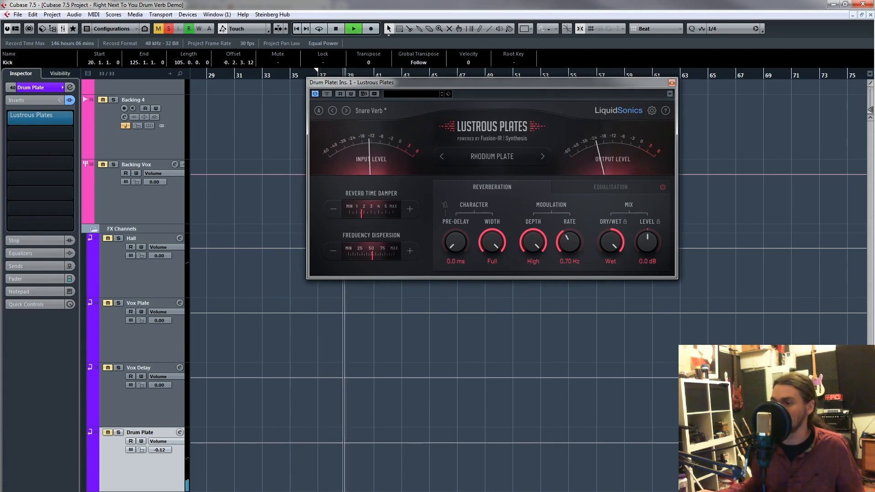
pyautogui.press('super')
pyautogui.press('super')
pyautogui.press('s')
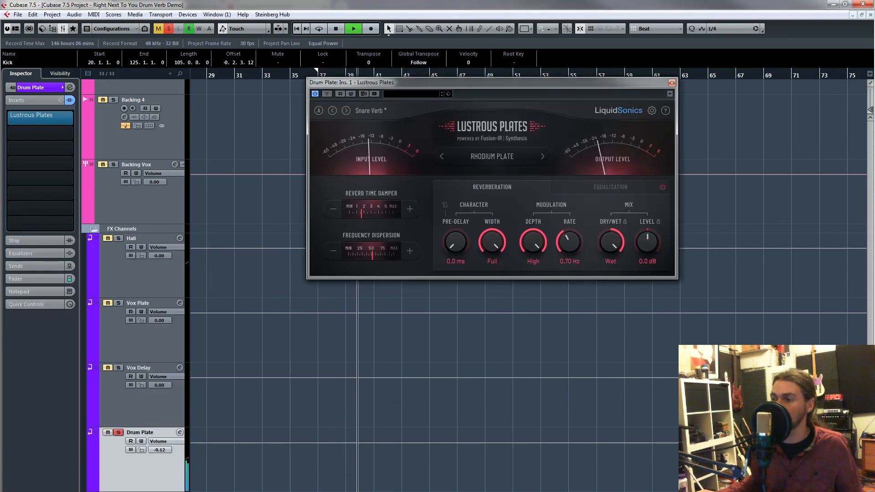
# Turn off solo to hear the full mix and compare it with the Drum Plate channel muted and unmuted
pyautogui.press('s')
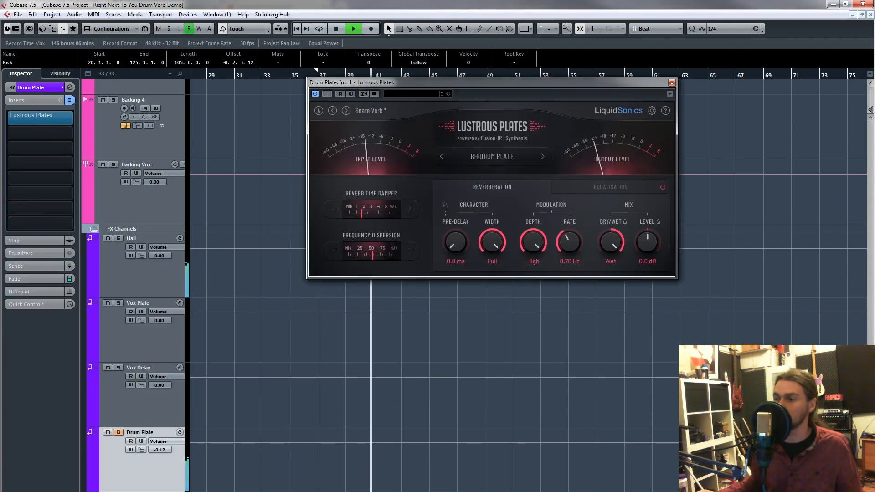
pyautogui.press('m')
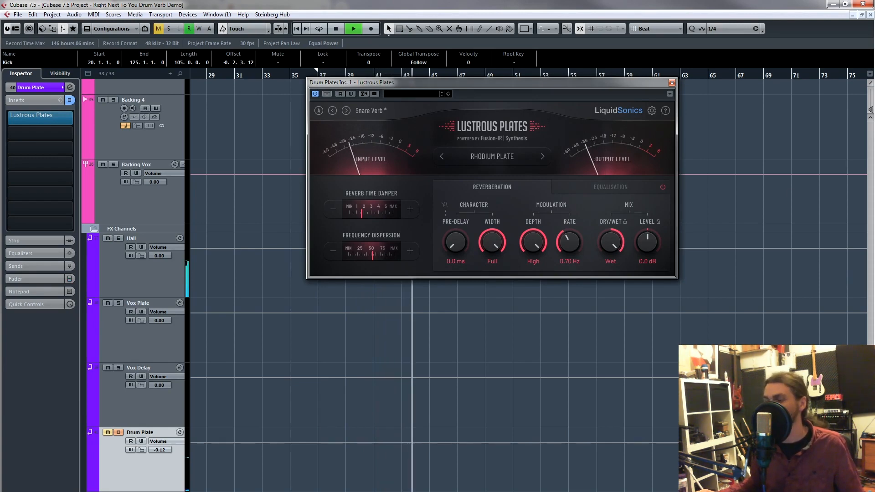
pyautogui.press('m')
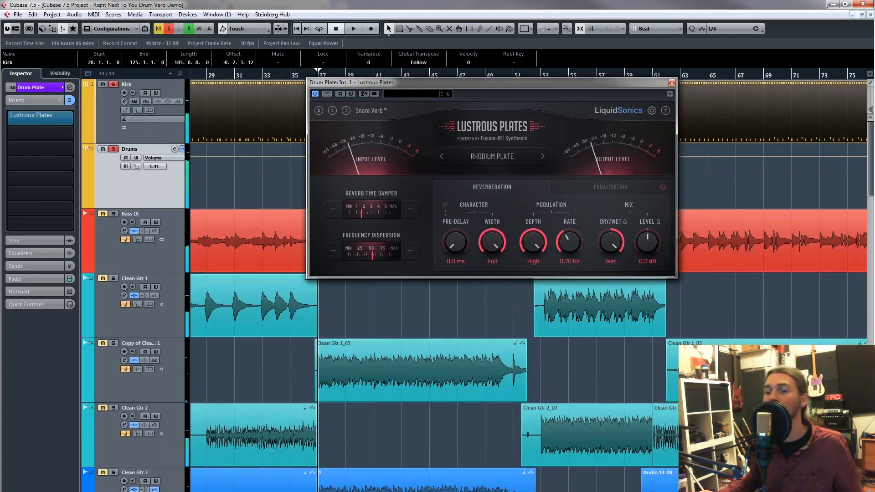
# Audition the drum plate at Mono width with minimum and maximum frequency dispersion, and restore Full width and dispersion of about 50
pyautogui.click(203, 165)
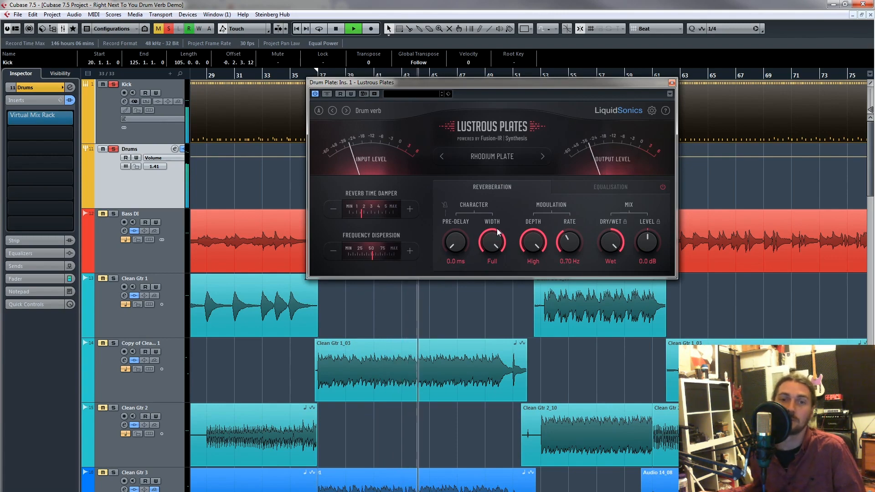
pyautogui.moveTo(498, 233); pyautogui.dragTo(480, 369)
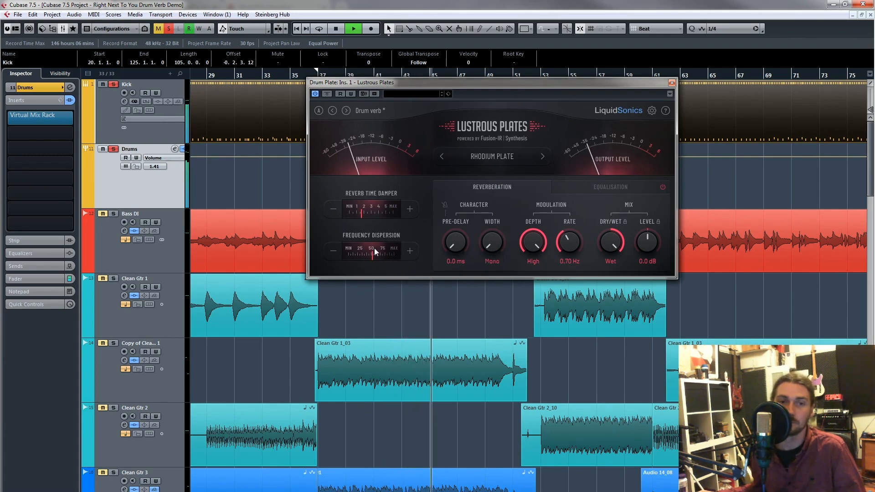
pyautogui.moveTo(373, 248); pyautogui.dragTo(343, 245)
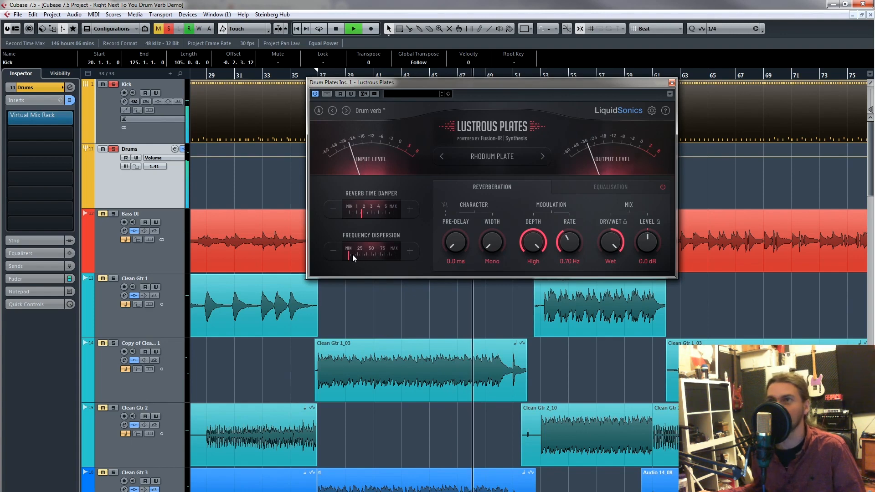
pyautogui.moveTo(352, 254); pyautogui.dragTo(395, 254)
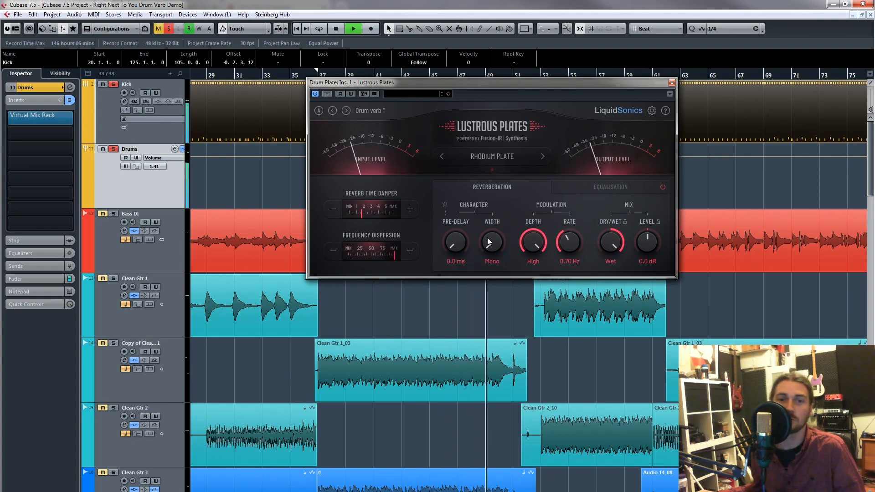
pyautogui.moveTo(488, 237); pyautogui.dragTo(489, 201)
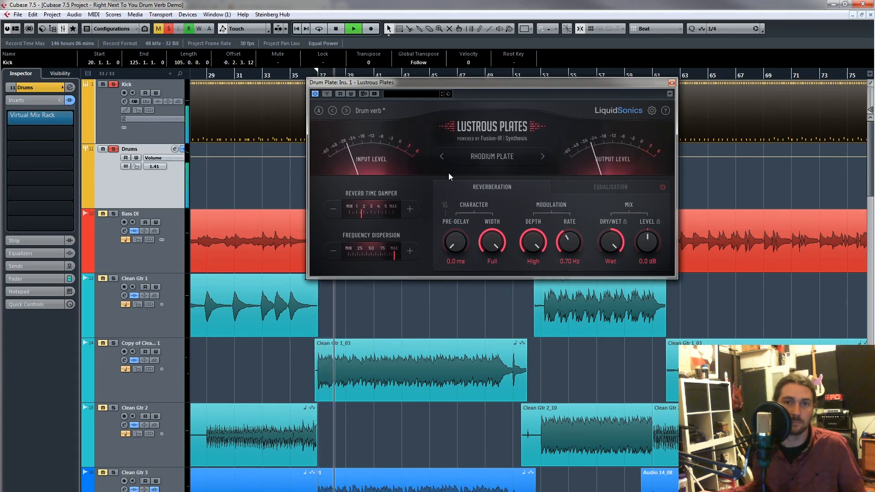
pyautogui.moveTo(400, 241); pyautogui.dragTo(346, 266)
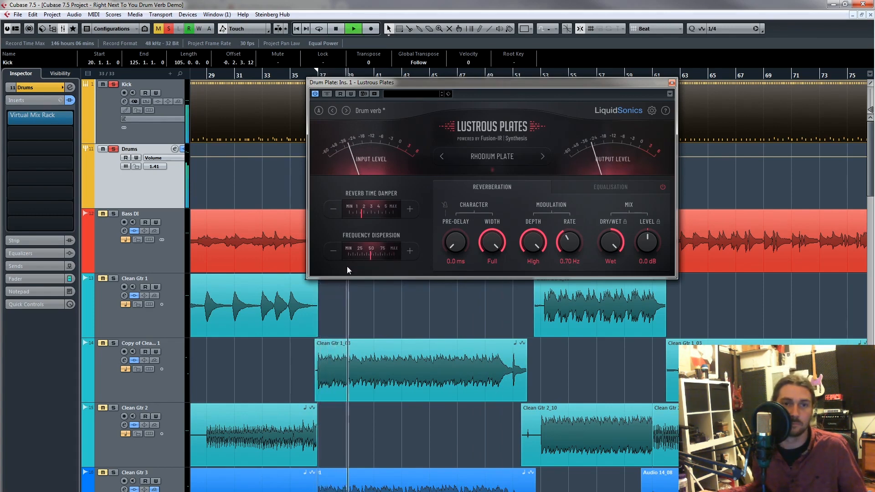
# Try the reverb time damper at maximum, lower it to about 1, and switch to Corbomite Plate with frequency dispersion about 75
pyautogui.moveTo(362, 218)
pyautogui.mouseDown()
pyautogui.moveTo(365, 202)
pyautogui.moveTo(420, 202)
pyautogui.moveTo(390, 212)
pyautogui.mouseUp()
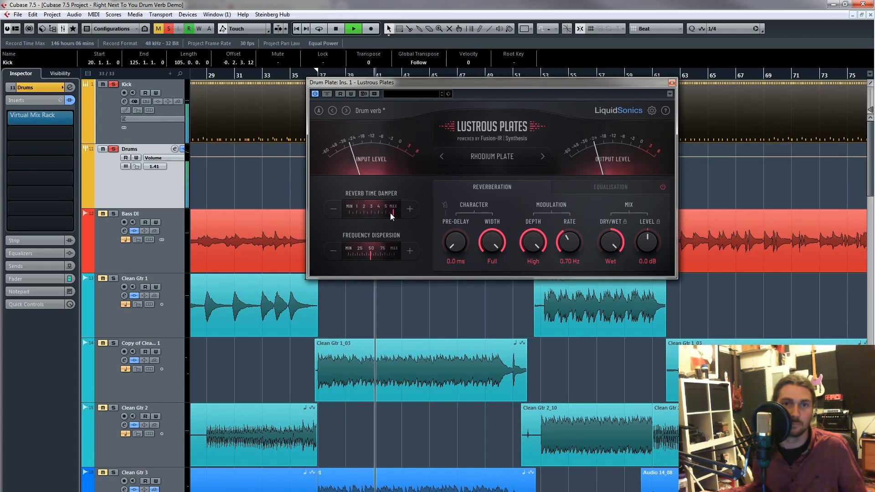
pyautogui.moveTo(390, 212); pyautogui.dragTo(328, 233)
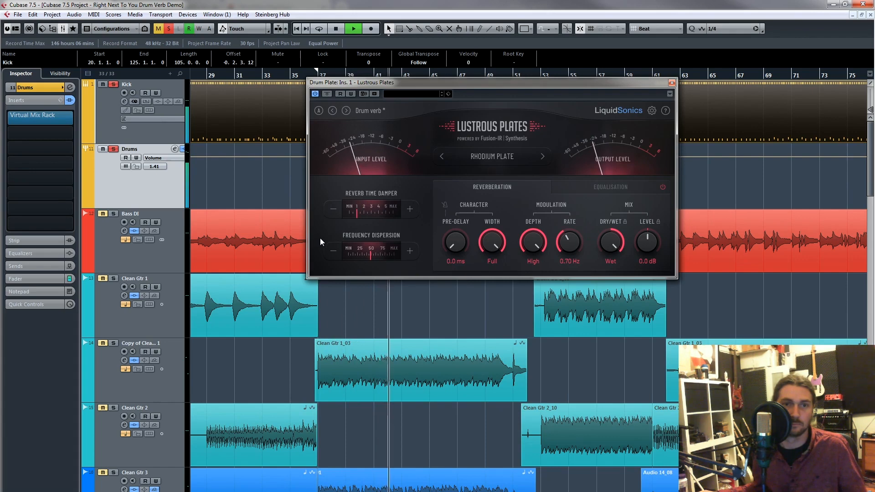
pyautogui.click(483, 158)
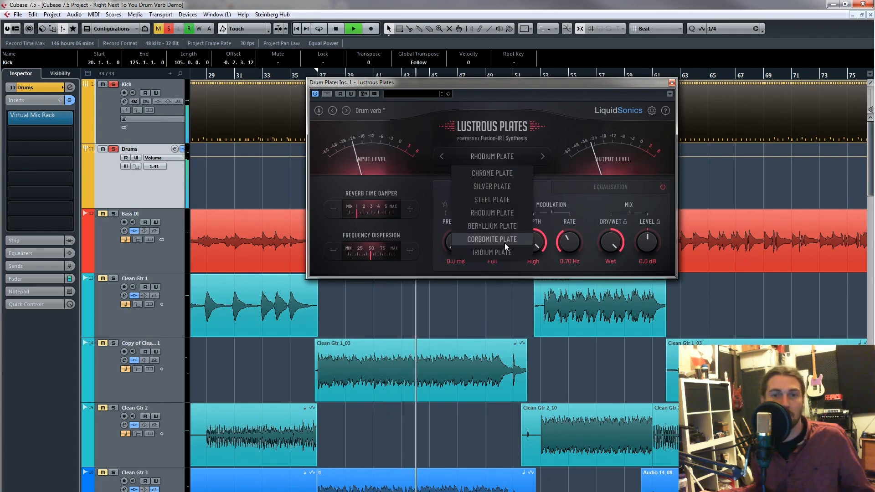
pyautogui.click(492, 240)
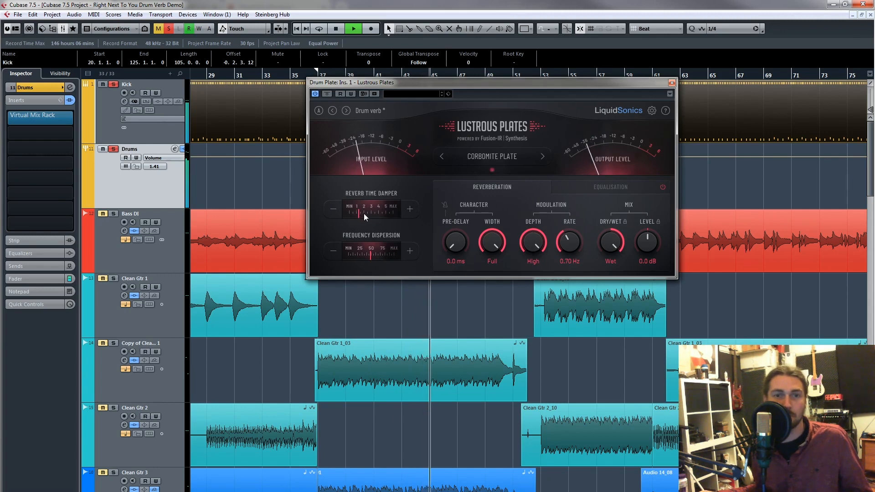
pyautogui.moveTo(376, 253); pyautogui.dragTo(398, 252)
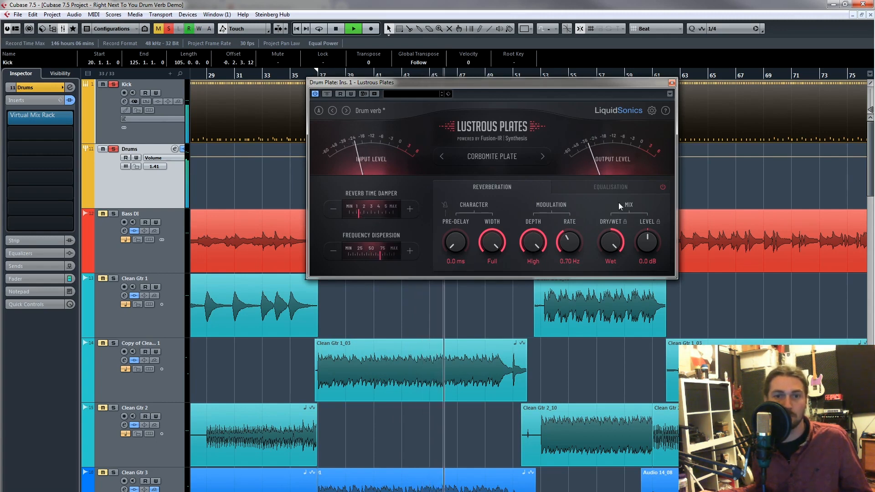
# Change the drum plate's high EQ band to a bell at 2.55 kHz with -2.4 dB gain
pyautogui.click(635, 187)
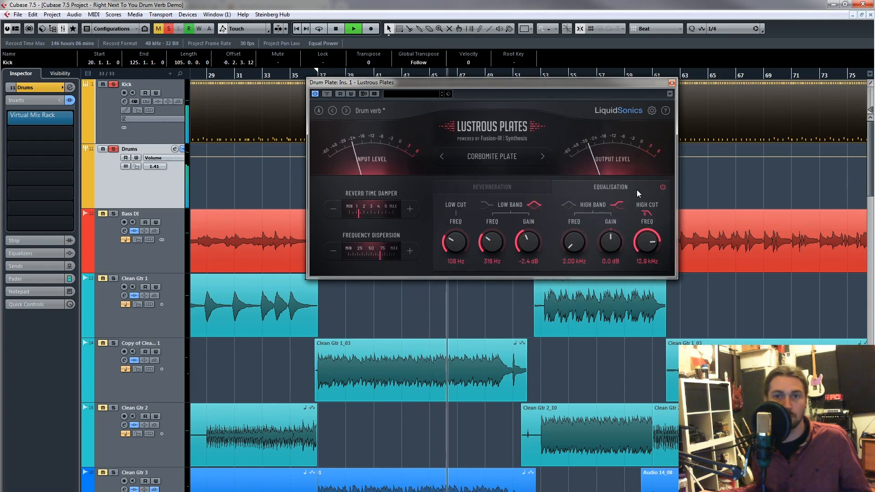
pyautogui.moveTo(581, 241); pyautogui.dragTo(582, 185)
pyautogui.click(569, 205)
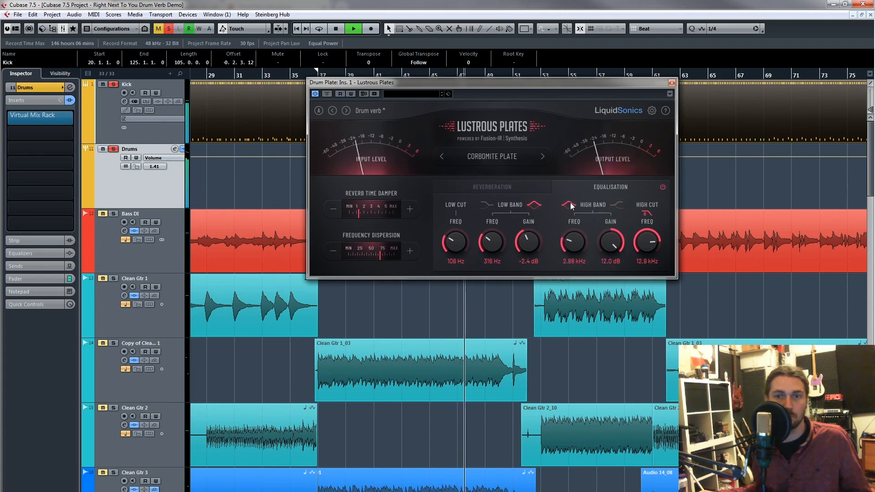
pyautogui.doubleClick(624, 245)
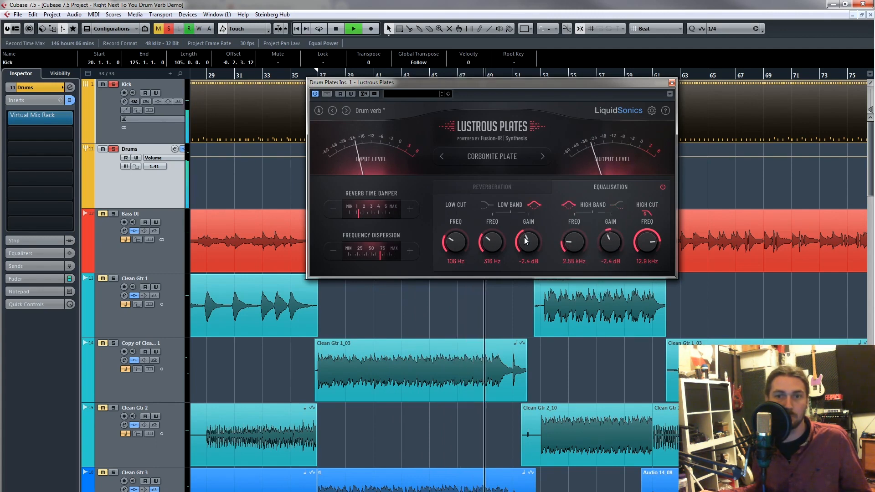
# Sweep the drum plate's low EQ band with boosted gain, and set it to 898 Hz at -2.1 dB
pyautogui.moveTo(527, 240); pyautogui.dragTo(527, 214)
pyautogui.moveTo(492, 242); pyautogui.dragTo(494, 223)
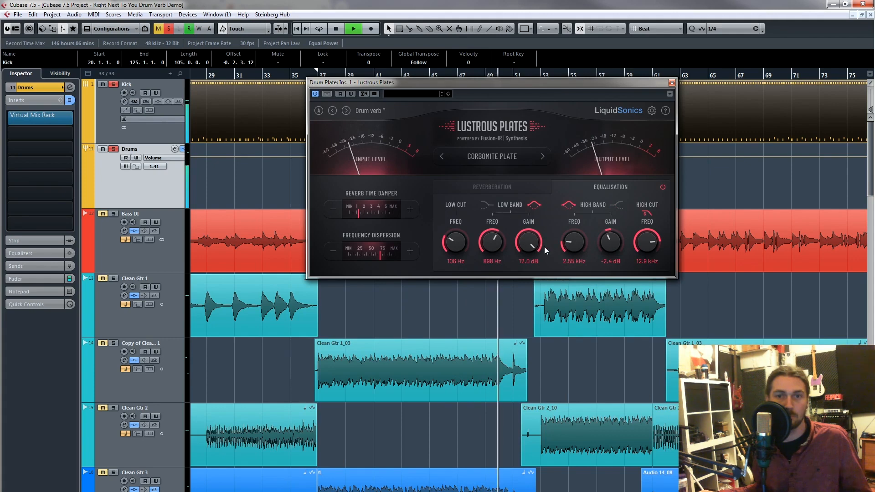
pyautogui.moveTo(533, 250); pyautogui.dragTo(518, 289)
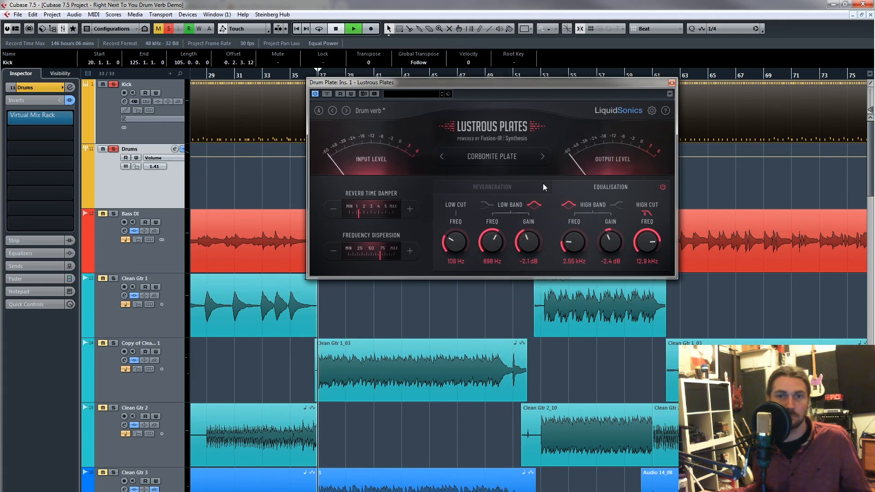
# Set the drum plate's modulation depth to Low and its width to 3.8
pyautogui.click(522, 186)
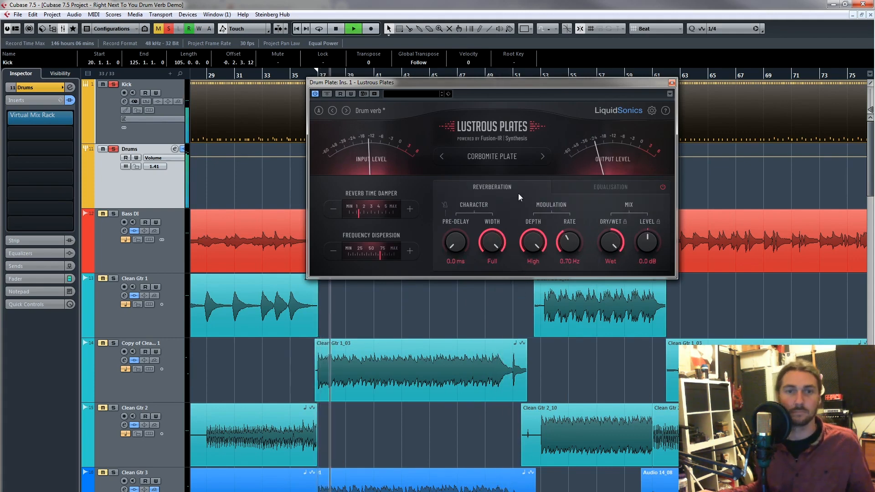
pyautogui.moveTo(537, 240); pyautogui.dragTo(537, 269)
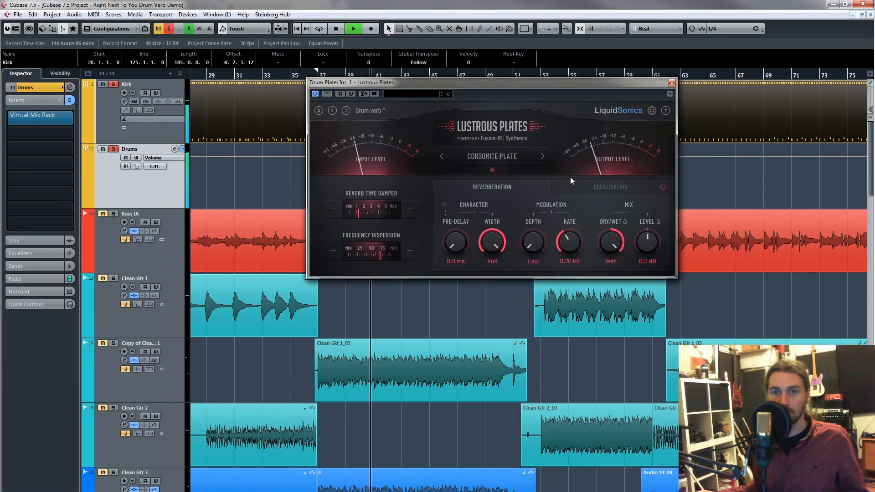
pyautogui.moveTo(484, 246); pyautogui.dragTo(480, 292)
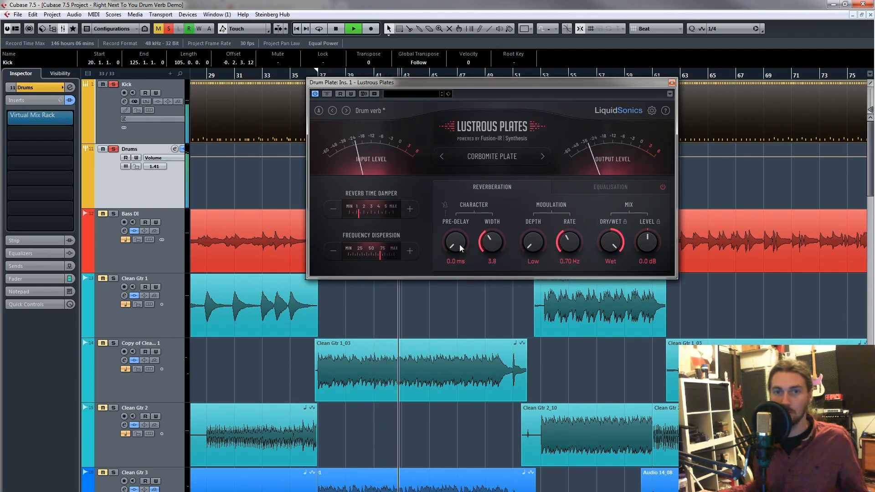
# Sync the drum plate's pre-delay to tempo at 1/16 T and raise the reverb time damper to about 2
pyautogui.click(445, 205)
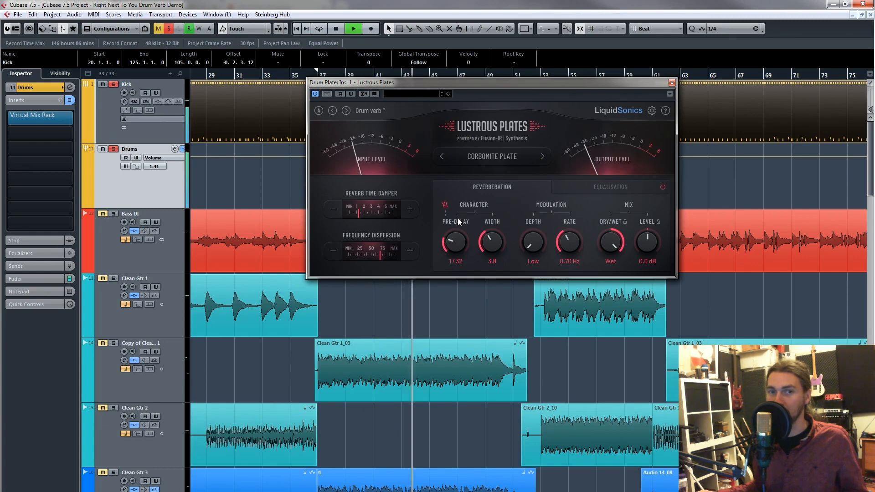
pyautogui.moveTo(458, 218); pyautogui.dragTo(459, 201)
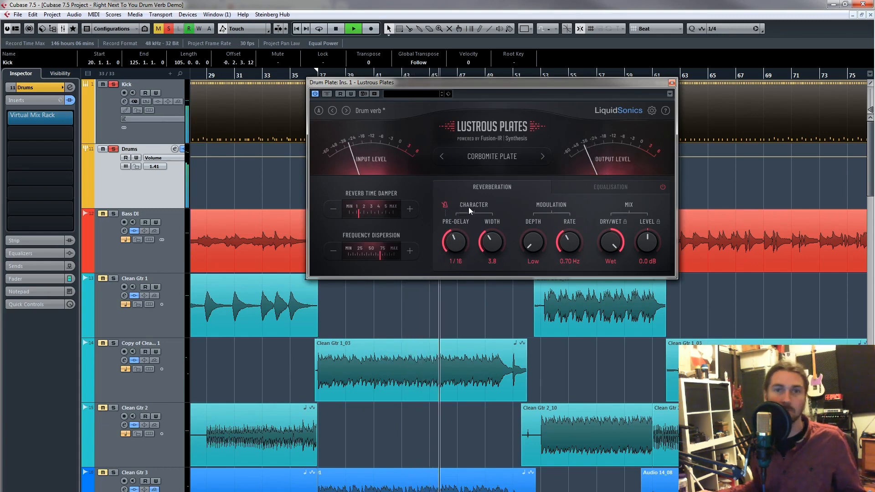
pyautogui.moveTo(466, 241); pyautogui.dragTo(466, 244)
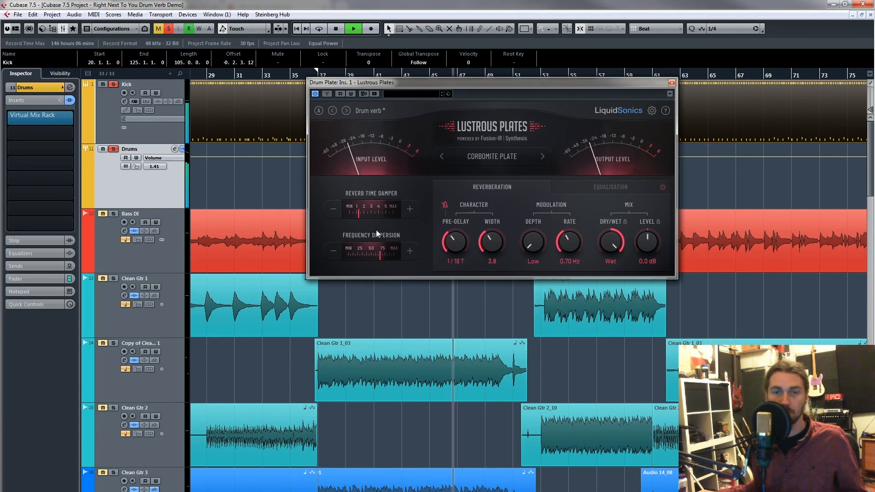
pyautogui.moveTo(360, 214)
pyautogui.mouseDown()
pyautogui.moveTo(396, 214)
pyautogui.moveTo(363, 221)
pyautogui.mouseUp()
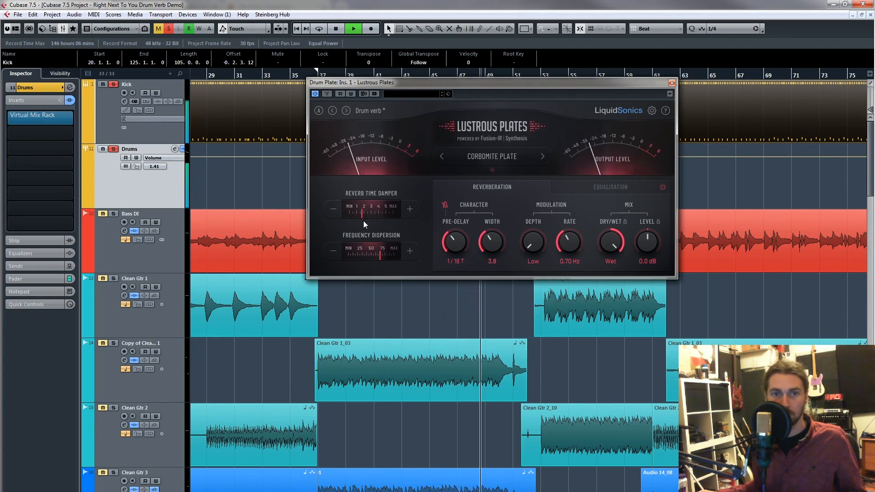
# Set the plate EQ to a 536 Hz low band at -3.7 dB, a 5.36 kHz high shelf at -3.1 dB and a 13.5 kHz high cut
pyautogui.click(586, 186)
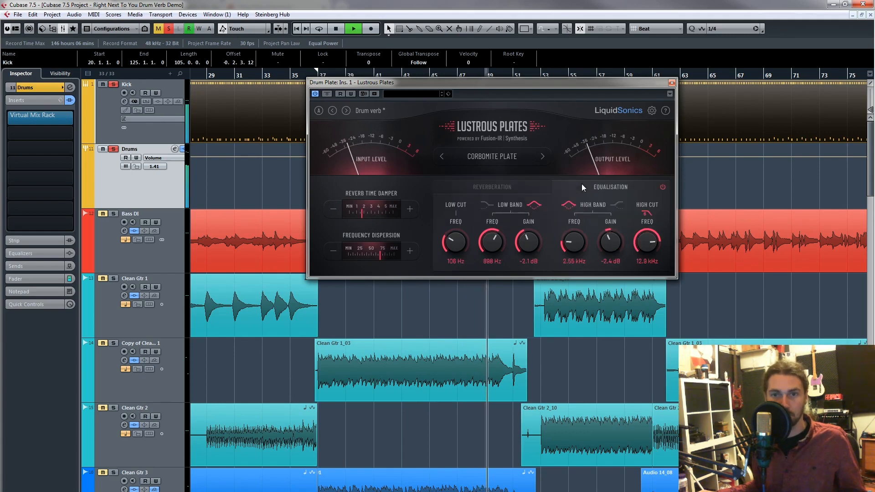
pyautogui.click(617, 210)
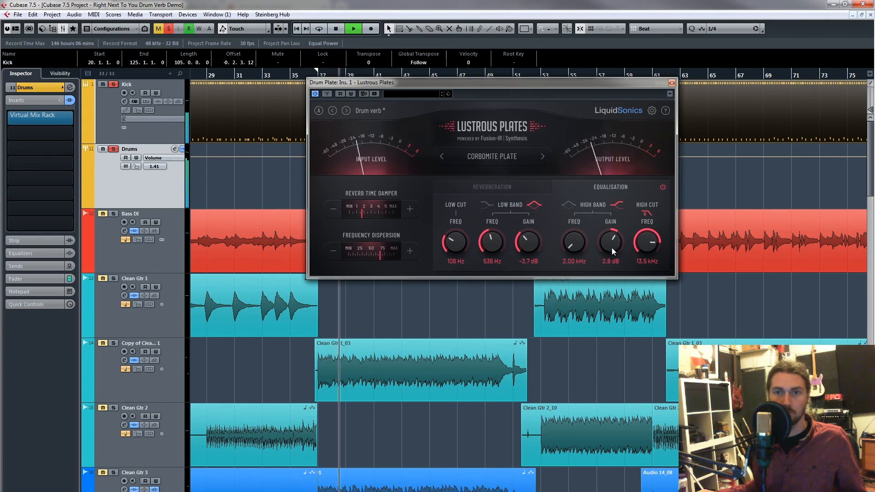
pyautogui.moveTo(611, 247); pyautogui.dragTo(578, 195)
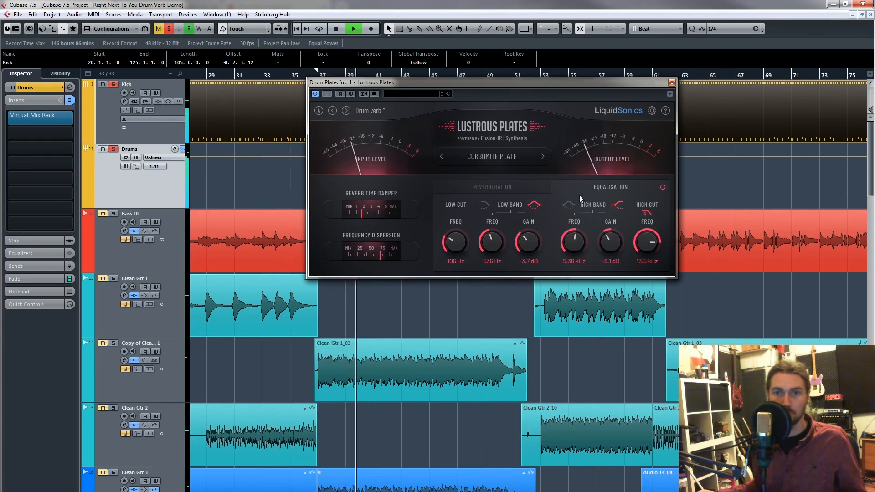
# Widen the drum plate's reverb to a width of 5.2
pyautogui.click(489, 187)
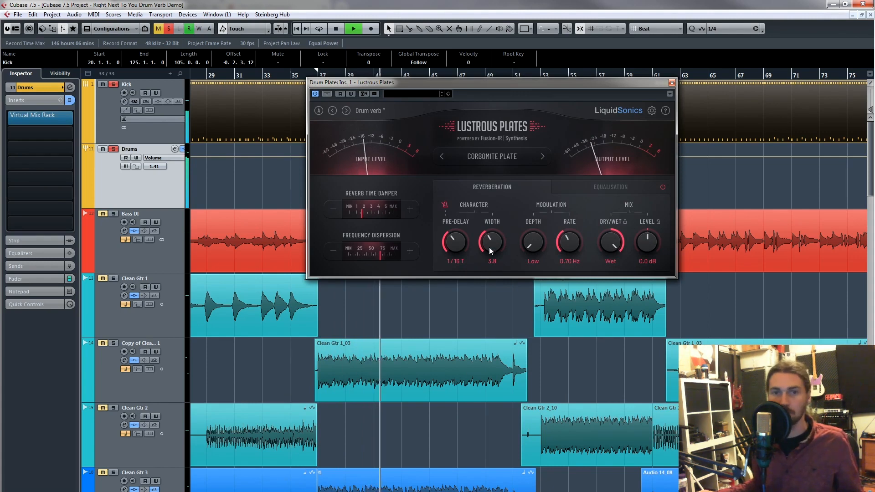
pyautogui.moveTo(489, 247)
pyautogui.mouseDown()
pyautogui.moveTo(500, 220)
pyautogui.moveTo(481, 241)
pyautogui.mouseUp()
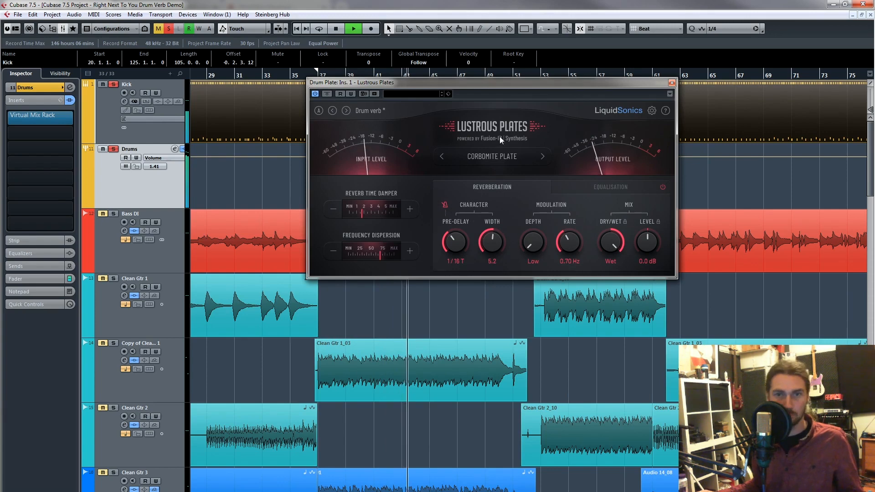
# Switch the drum plate to the Beryllium Plate model and lower its reverb time damper to about 1
pyautogui.click(504, 163)
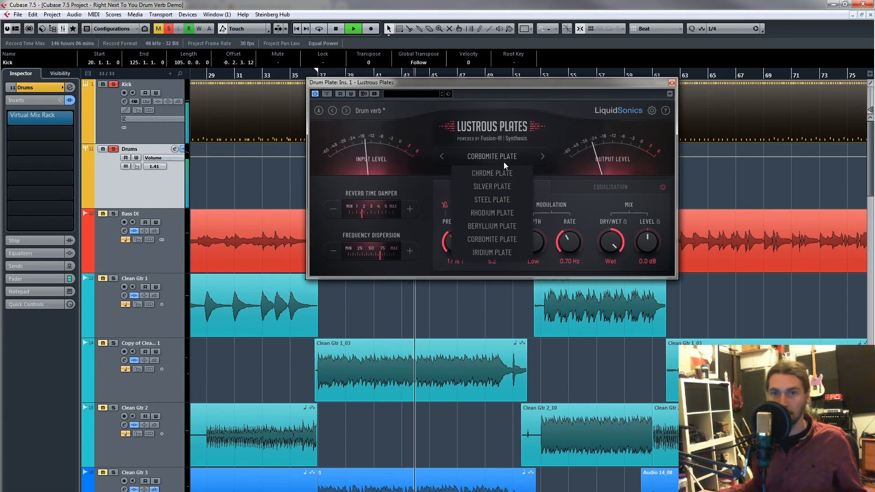
pyautogui.click(492, 226)
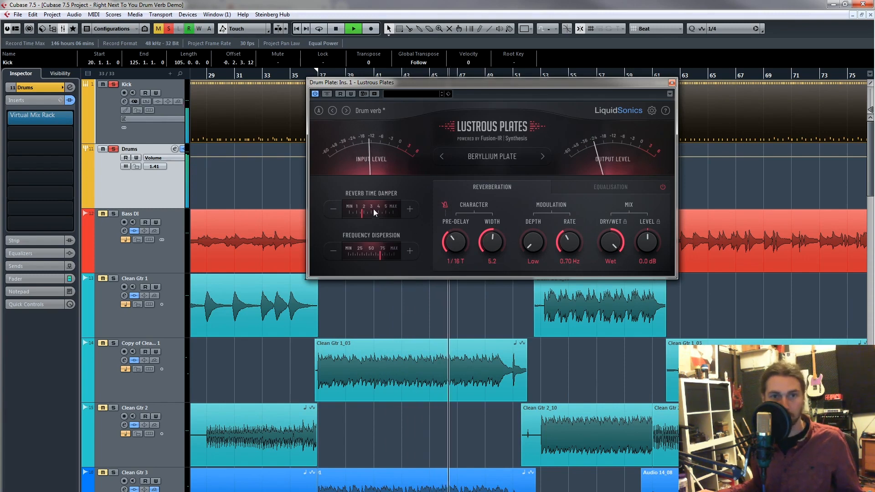
pyautogui.moveTo(373, 208); pyautogui.dragTo(371, 214)
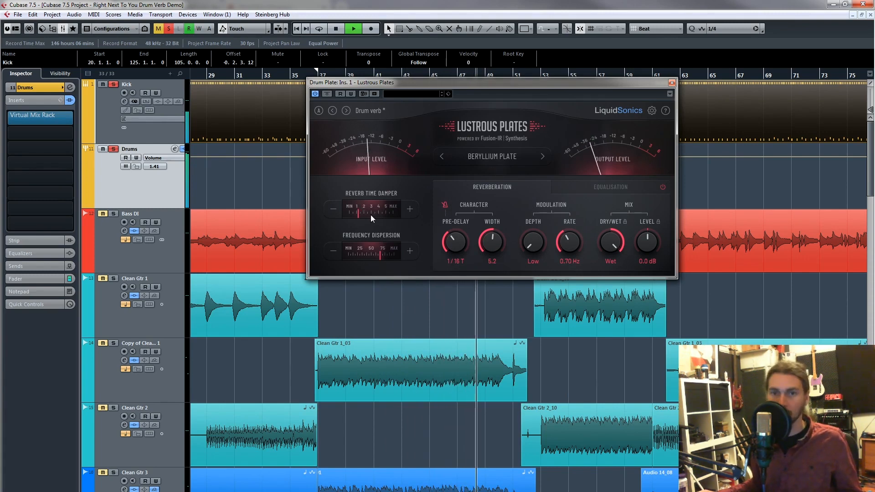
# Compare the drum plate's pre-delay with tempo sync on and off, leaving the sync off at 0.0 ms
pyautogui.click(445, 204)
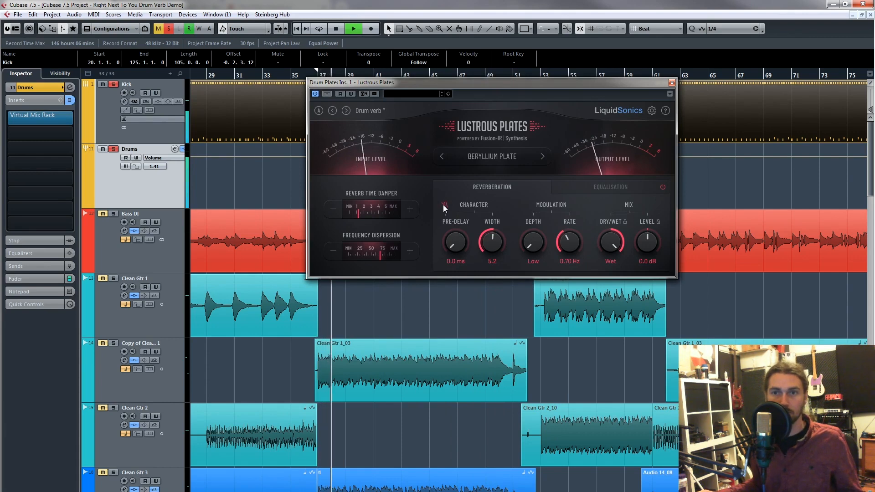
pyautogui.click(443, 204)
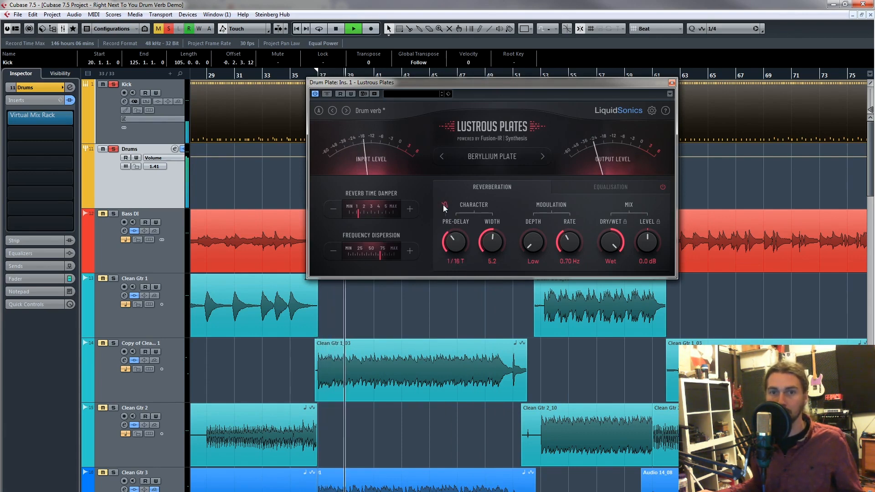
pyautogui.click(443, 204)
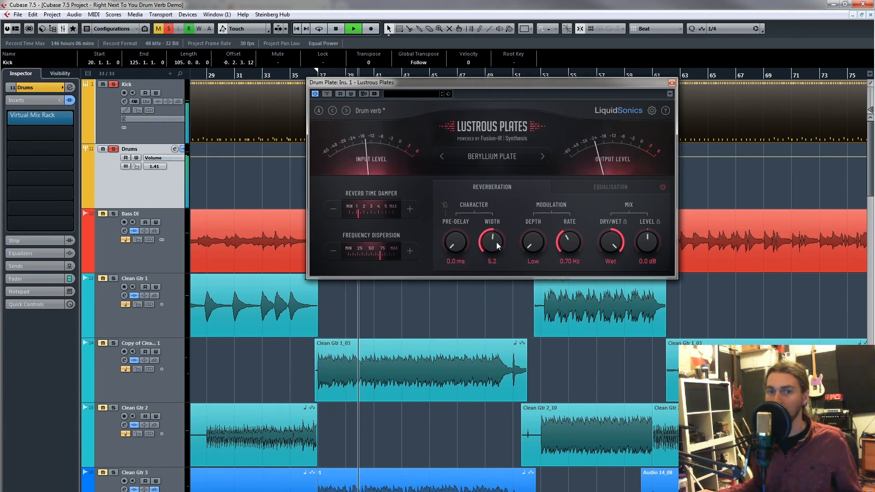
# Widen the drum plate's reverb to 6.5 and raise the reverb time damper to about 2.5
pyautogui.moveTo(497, 242); pyautogui.dragTo(496, 231)
pyautogui.moveTo(350, 199)
pyautogui.mouseDown()
pyautogui.moveTo(378, 207)
pyautogui.moveTo(371, 212)
pyautogui.mouseUp()
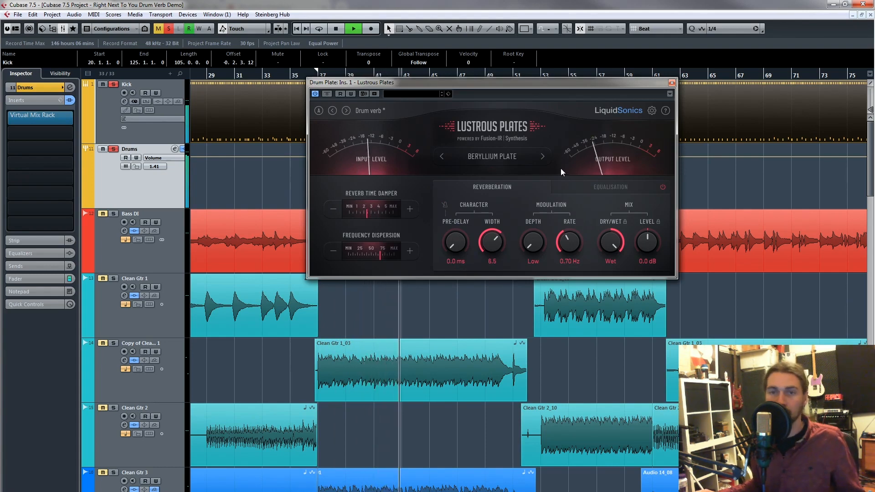
# Audition the Small Chrome Drums and Bright Ambience factory drum presets on the drum plate
pyautogui.click(362, 109)
pyautogui.moveTo(382, 139)
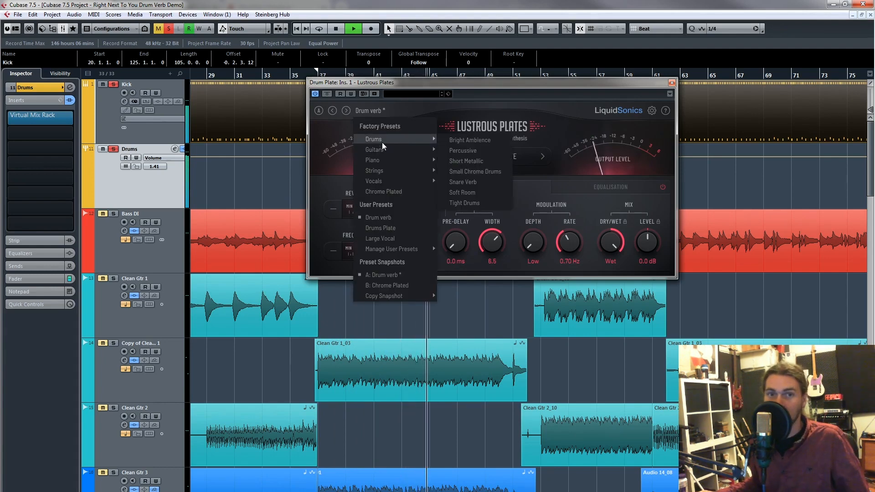
pyautogui.click(479, 171)
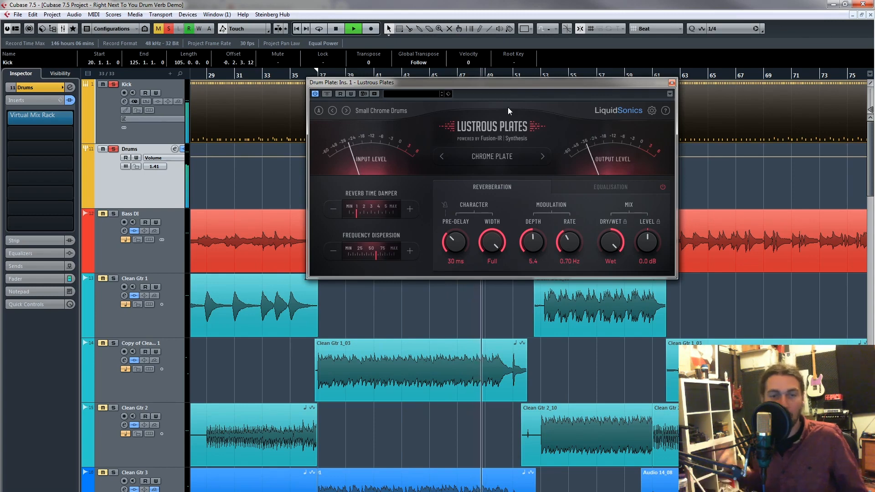
pyautogui.click(384, 110)
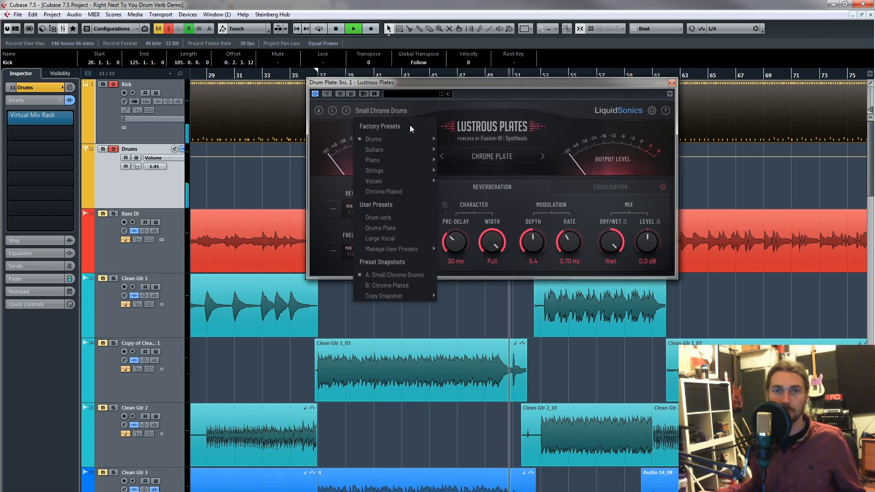
pyautogui.moveTo(405, 138)
pyautogui.click(476, 140)
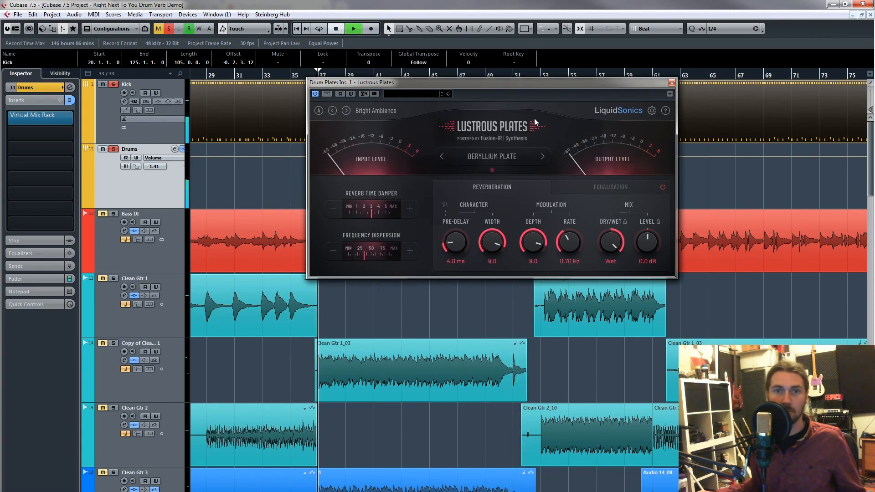
# Load the Tight Drums factory preset on the drum plate, listen to it and stop playback
pyautogui.click(382, 110)
pyautogui.moveTo(384, 137)
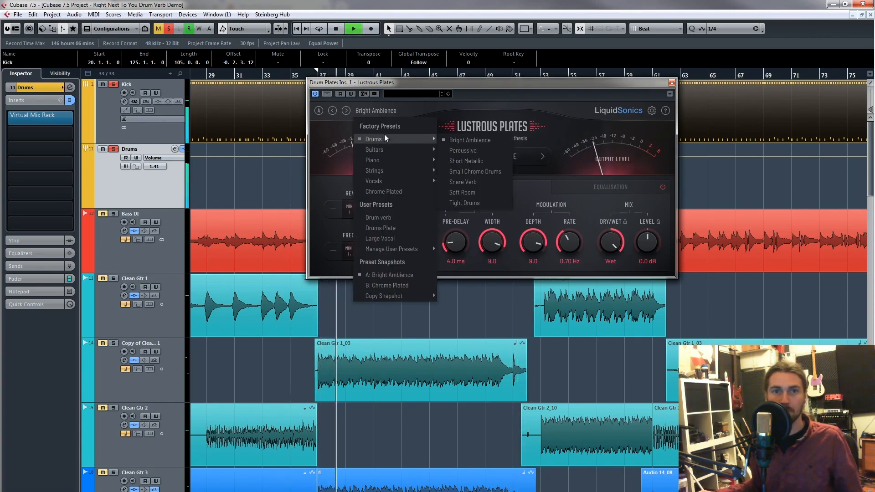
pyautogui.click(485, 202)
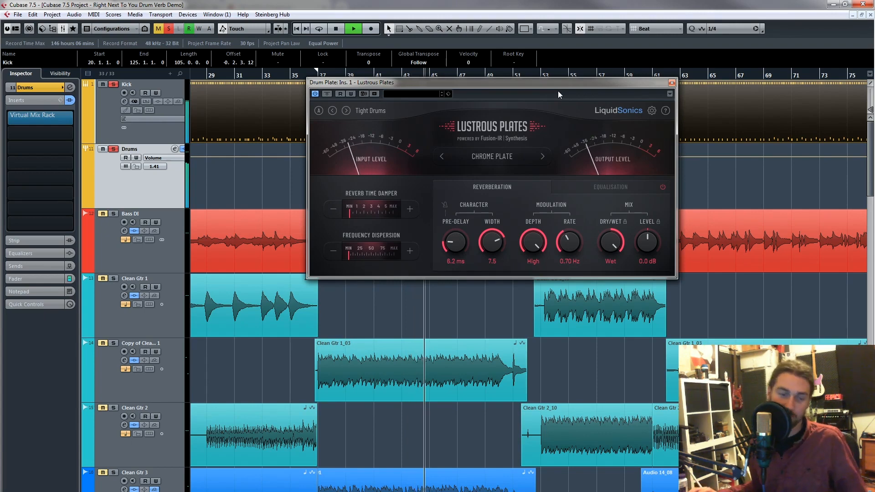
pyautogui.press('space')
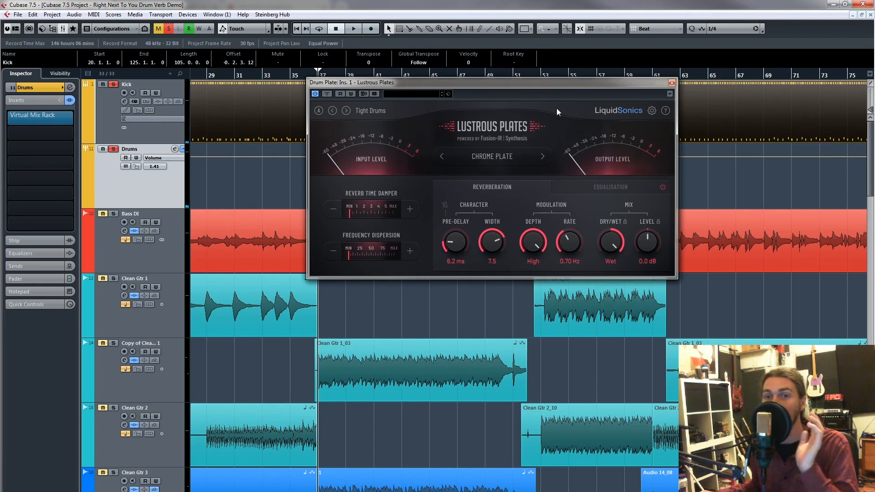
# Review the plugin's efficiency and colour theme settings, and lock the pre-delay and width parameters against preset changes
pyautogui.click(652, 110)
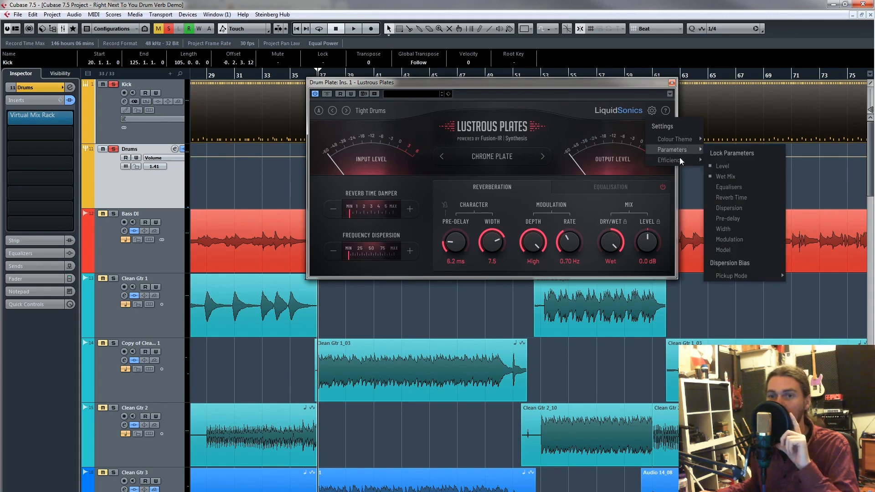
pyautogui.moveTo(680, 160)
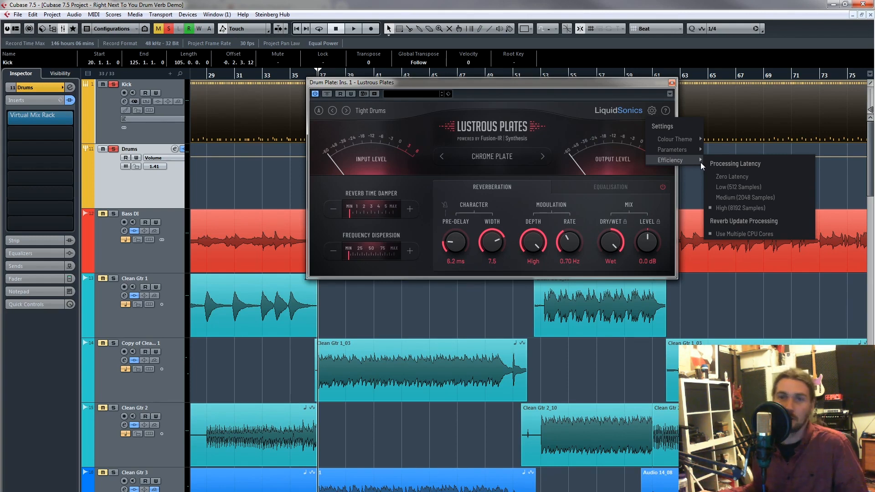
pyautogui.moveTo(696, 141)
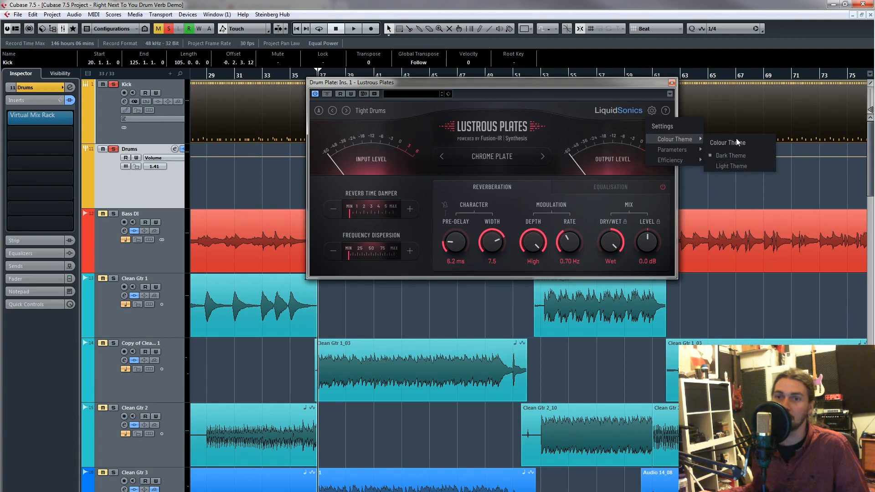
pyautogui.moveTo(676, 151)
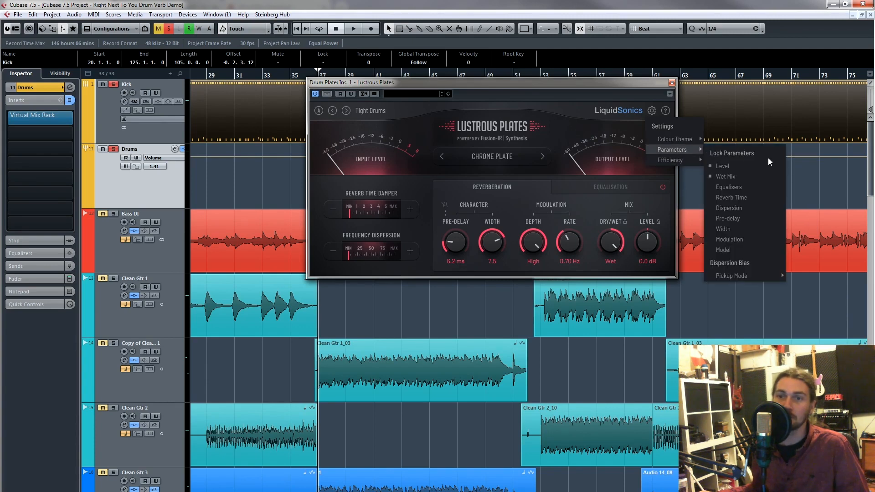
pyautogui.click(739, 215)
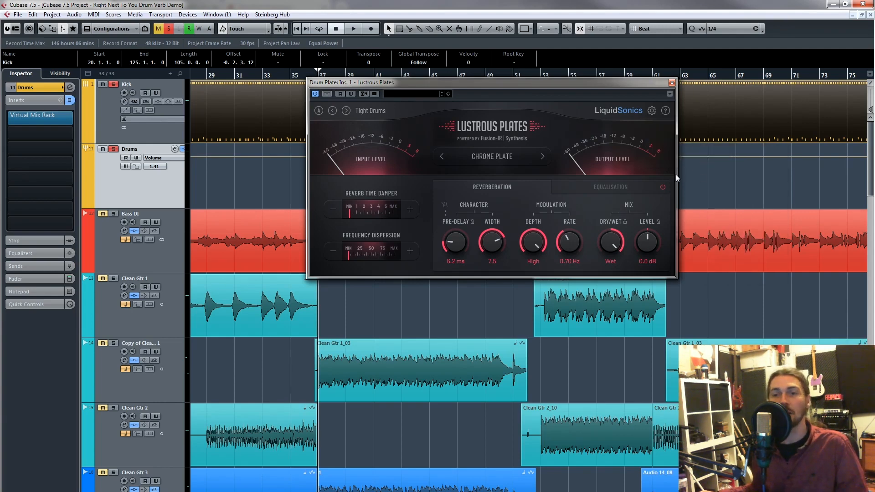
pyautogui.click(666, 111)
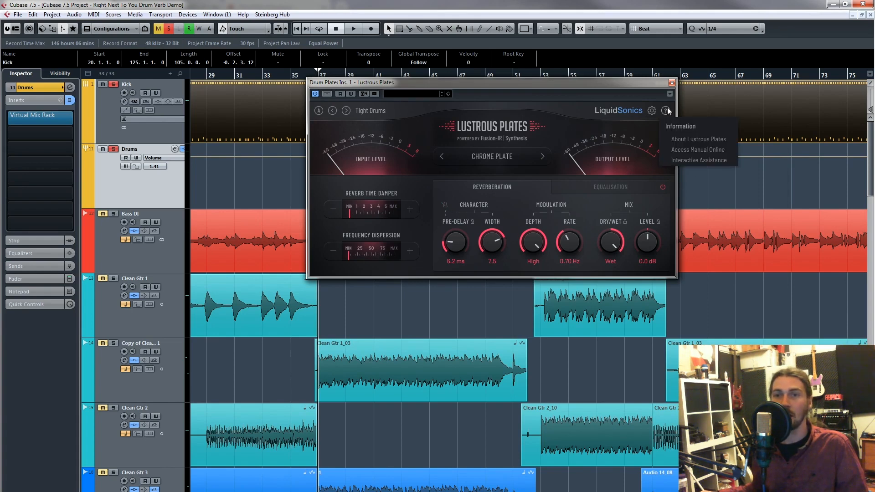
pyautogui.click(653, 110)
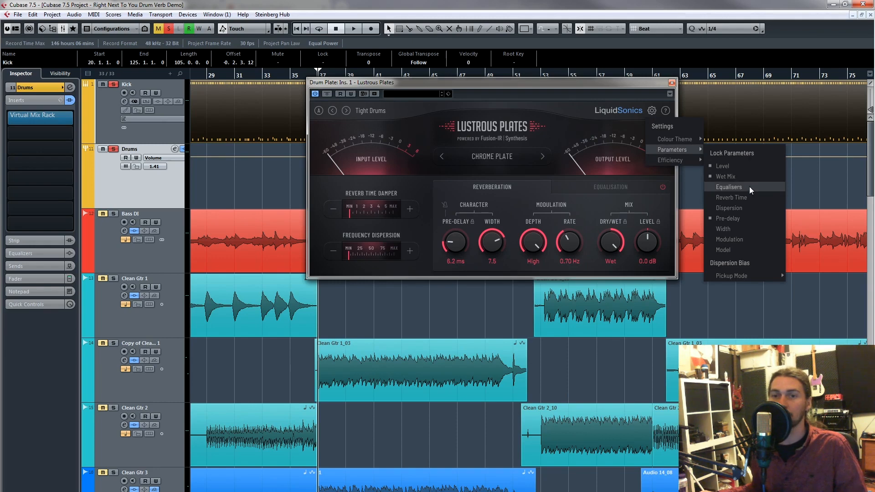
pyautogui.click(758, 230)
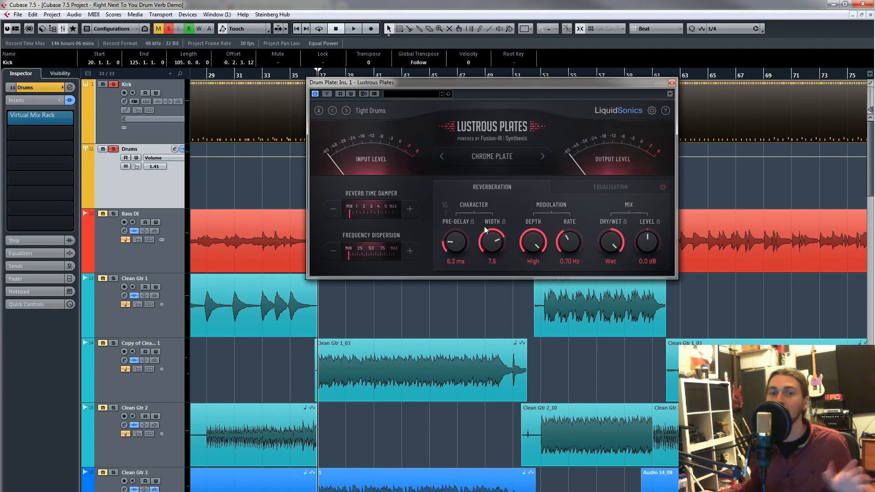
# Load the Large Dark Vocal factory preset on the drum plate to test the parameter locks
pyautogui.click(376, 111)
pyautogui.moveTo(389, 181)
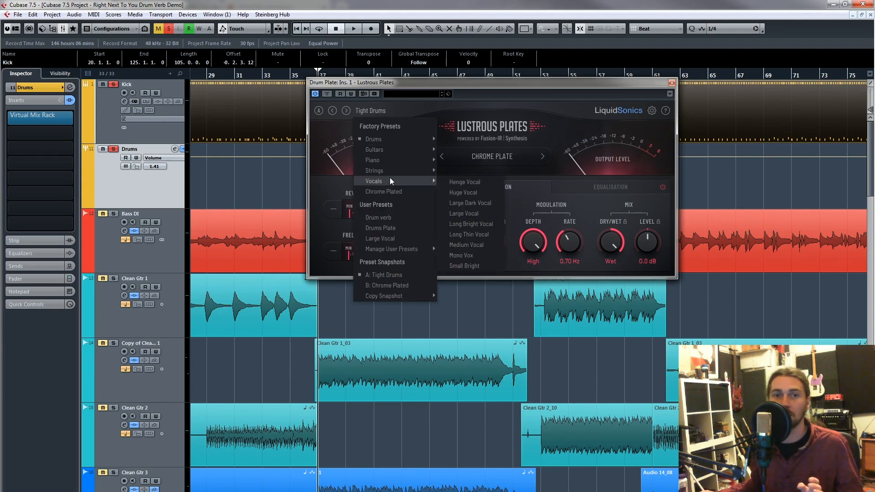
pyautogui.click(485, 193)
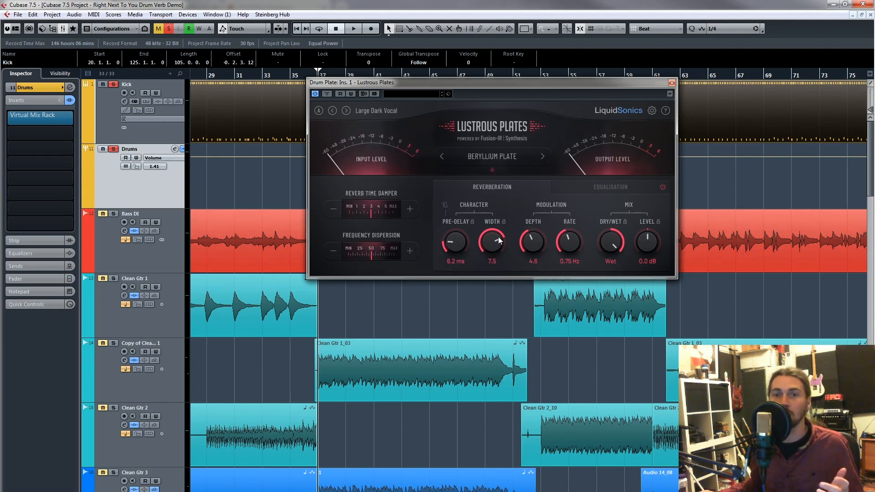